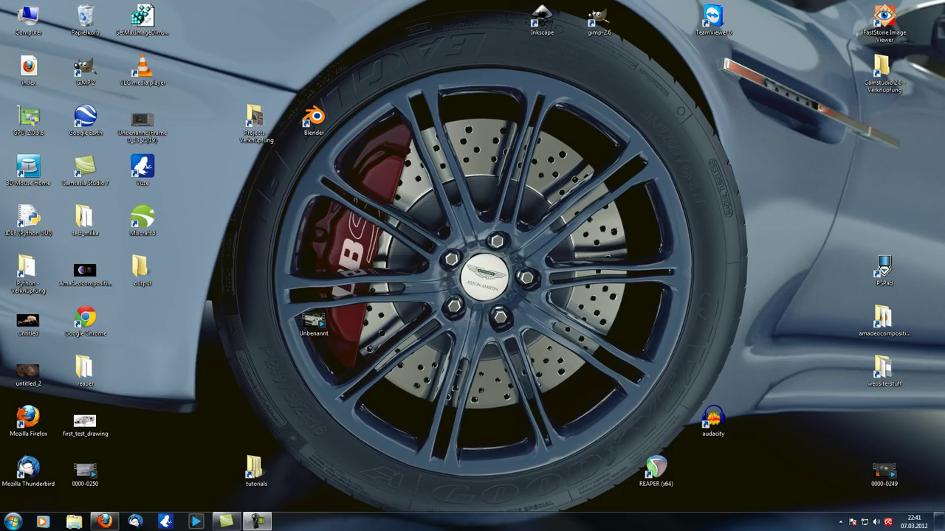
# Launch Blender, dismiss the splash screen and show the World settings.
pyautogui.doubleClick(315, 121)
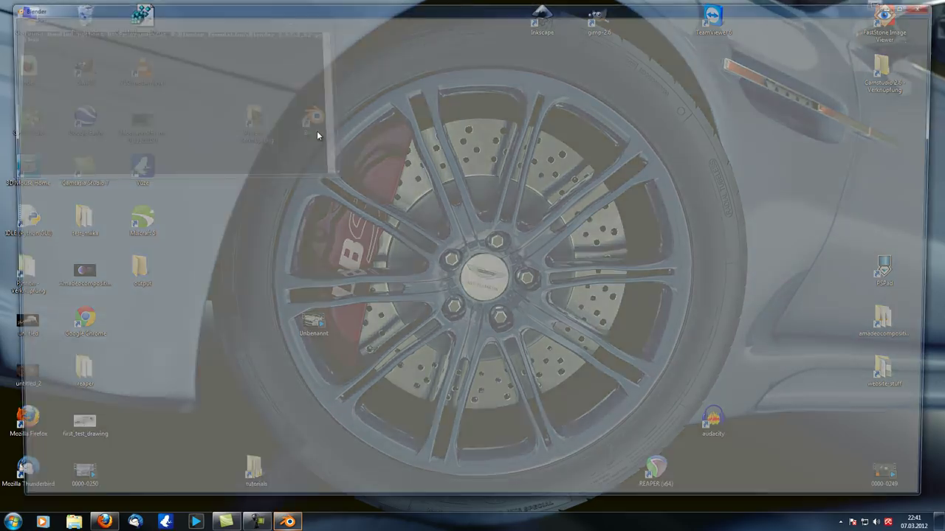
pyautogui.click(813, 98)
pyautogui.click(843, 111)
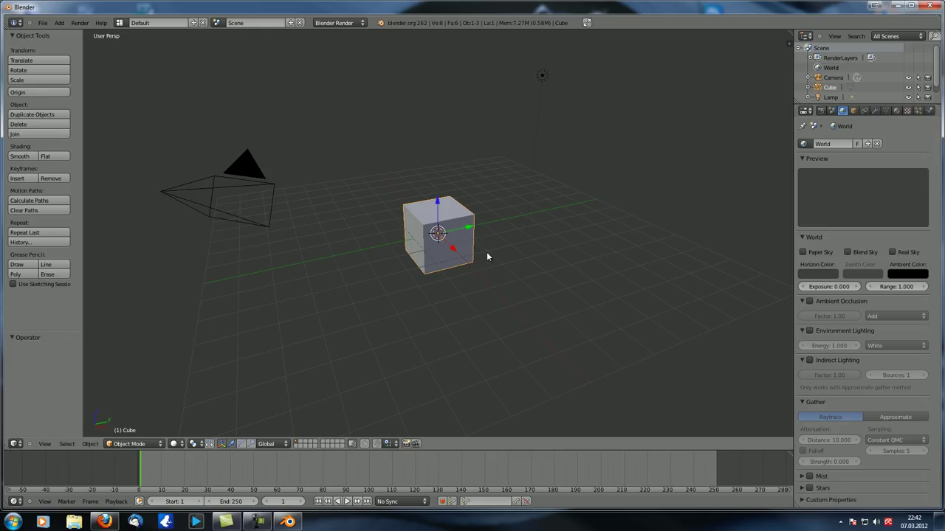
# Add a plane at the origin and scale it up about 18.5 times as the ground.
pyautogui.moveTo(487, 253); pyautogui.dragTo(446, 214, button='middle')
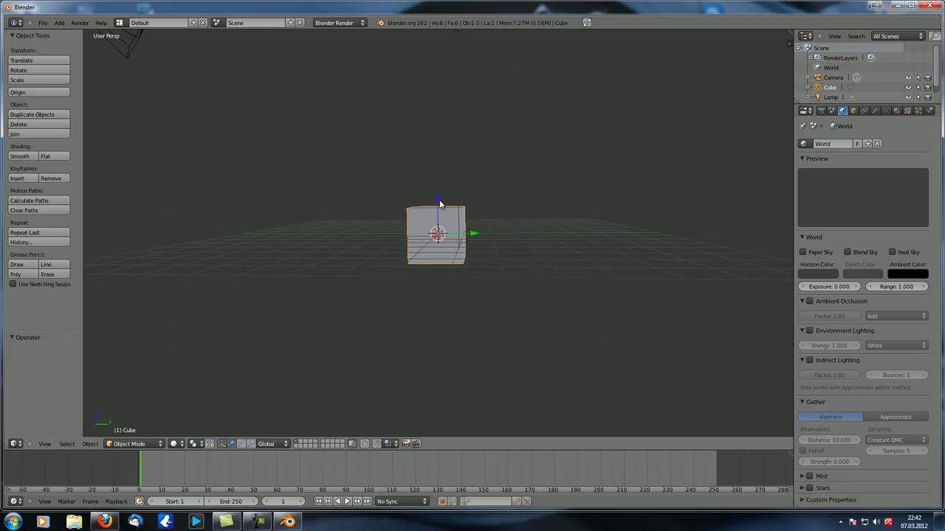
pyautogui.moveTo(438, 273)
pyautogui.mouseDown(button='middle')
pyautogui.moveTo(445, 271)
pyautogui.moveTo(445, 287)
pyautogui.mouseUp(button='middle')
pyautogui.hotkey('shift', 'a')
pyautogui.click(457, 287)
pyautogui.press('s')
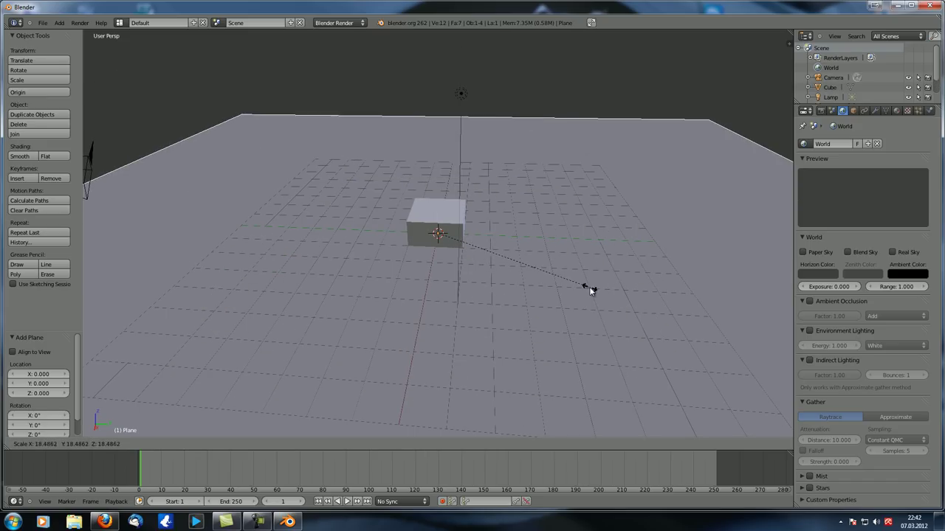
pyautogui.click(591, 289)
# Raise the default cube about 1 unit along Z so that it stands on the ground plane.
pyautogui.rightClick(443, 215)
pyautogui.press('g')
pyautogui.press('z')
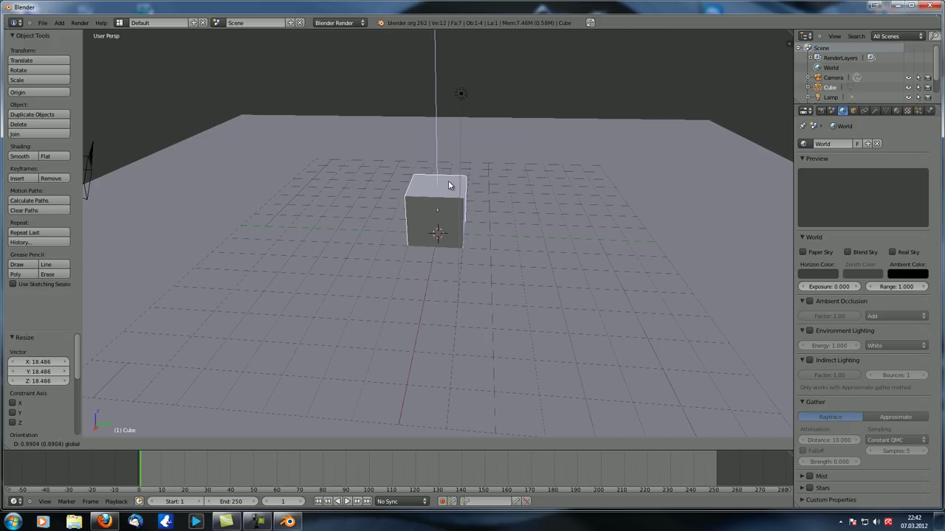
pyautogui.click(448, 180)
# Stretch the cube into a tall tower by raising its top face along Z in Edit Mode.
pyautogui.press('Tab')
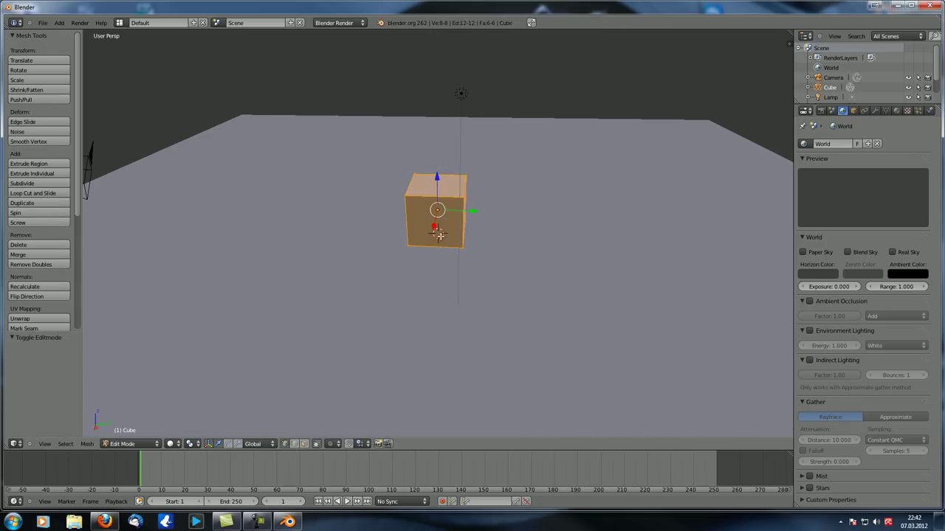
pyautogui.press('a')
pyautogui.moveTo(448, 181); pyautogui.dragTo(423, 191, button='middle')
pyautogui.rightClick(415, 184)
pyautogui.moveTo(438, 150); pyautogui.dragTo(439, 22)
pyautogui.scroll(-3, 457, 223)
pyautogui.moveTo(458, 224); pyautogui.dragTo(414, 226, button='middle')
pyautogui.press('Tab')
# Duplicate the tower and move the copy and the original toward negative Y, one in front of the other.
pyautogui.hotkey('shift', 'd')
pyautogui.rightClick(415, 229)
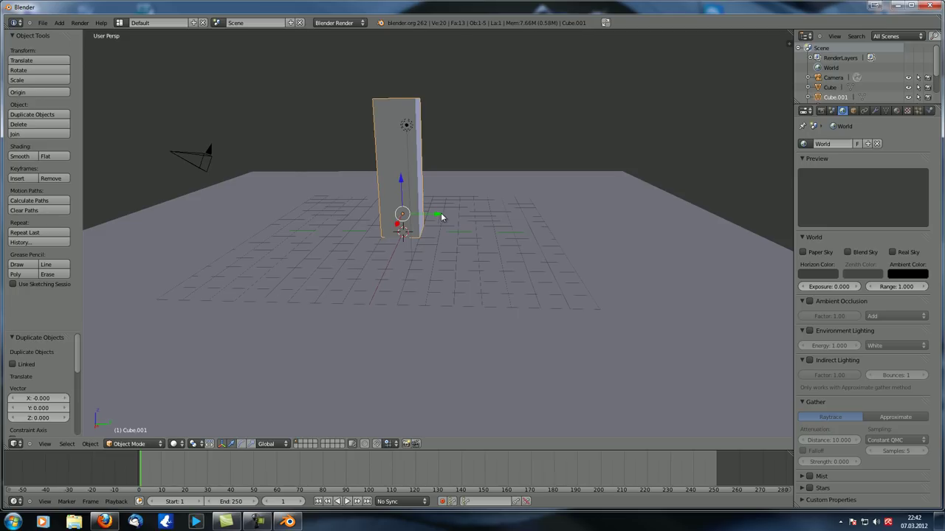
pyautogui.moveTo(439, 214); pyautogui.dragTo(367, 214)
pyautogui.rightClick(403, 230)
pyautogui.moveTo(442, 217); pyautogui.dragTo(337, 212)
# Shorten the front tower of the pair to a low block by lowering its top face.
pyautogui.rightClick(323, 144)
pyautogui.press('Tab')
pyautogui.moveTo(314, 70); pyautogui.dragTo(316, 146)
pyautogui.press('Tab')
# Duplicate the remaining tall tower and place the copy about 11.4 units away along Y.
pyautogui.rightClick(333, 116)
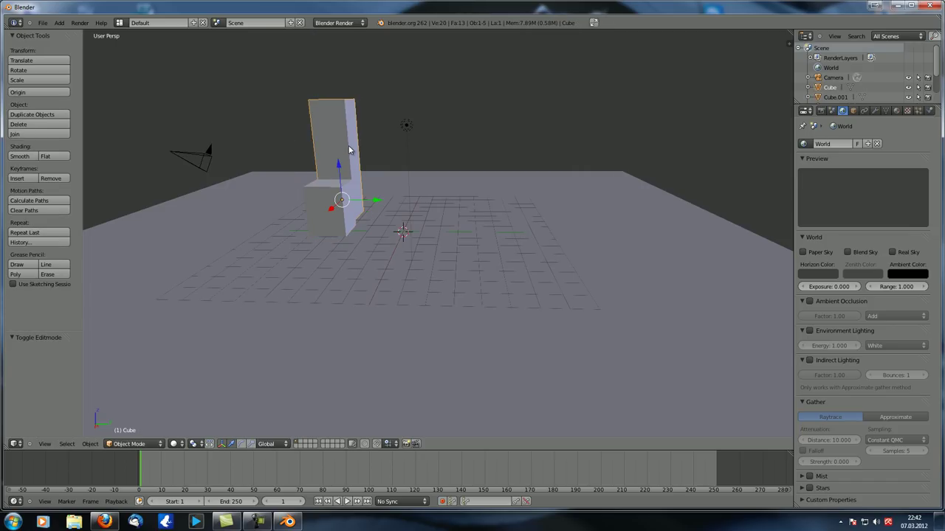
pyautogui.hotkey('shift', 'd')
pyautogui.press('y')
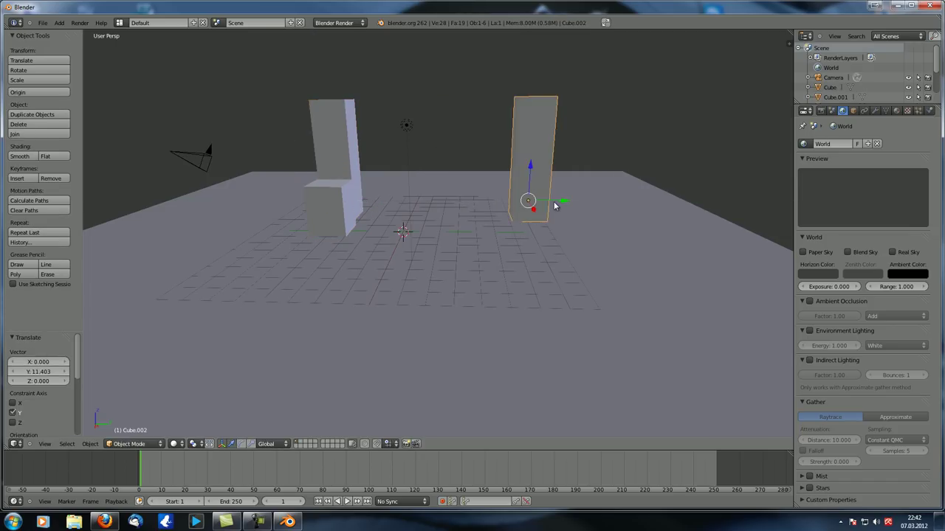
pyautogui.click(553, 202)
# Duplicate the new tower farther along Y and bring the copy forward about 6.8 units along X.
pyautogui.hotkey('shift', 'd')
pyautogui.press('y')
pyautogui.click(646, 244)
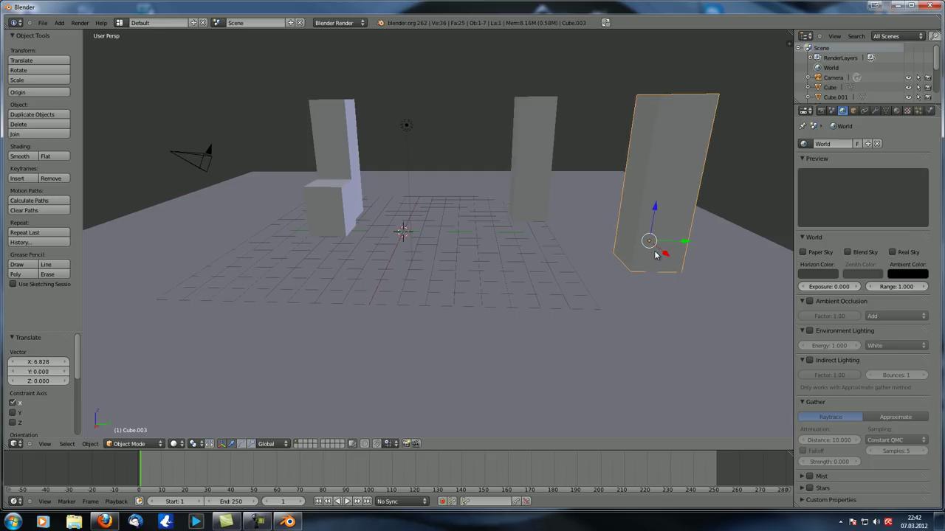
# Duplicate the foreground tower, moving the copy about -7.9 units along Y, back along X, and beside the tower behind the grid.
pyautogui.hotkey('shift', 'd')
pyautogui.press('y')
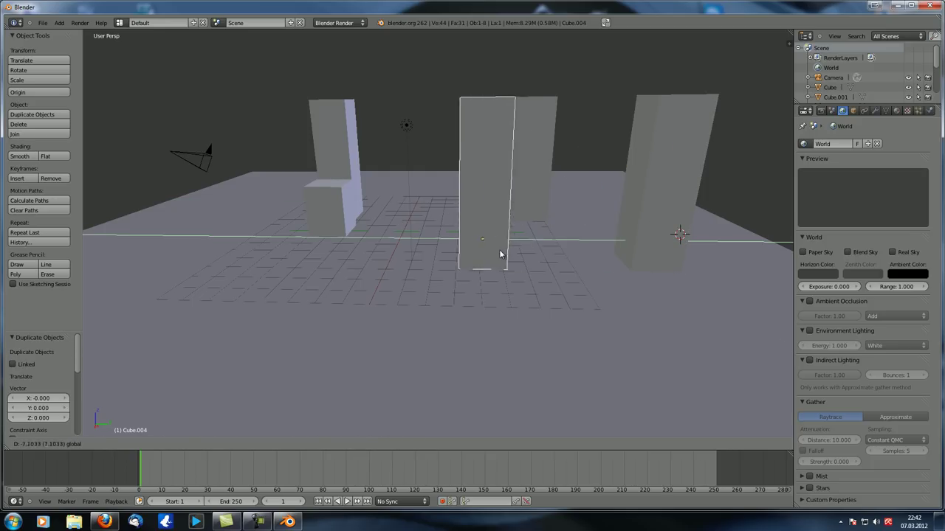
pyautogui.click(477, 268)
pyautogui.press('g')
pyautogui.press('x')
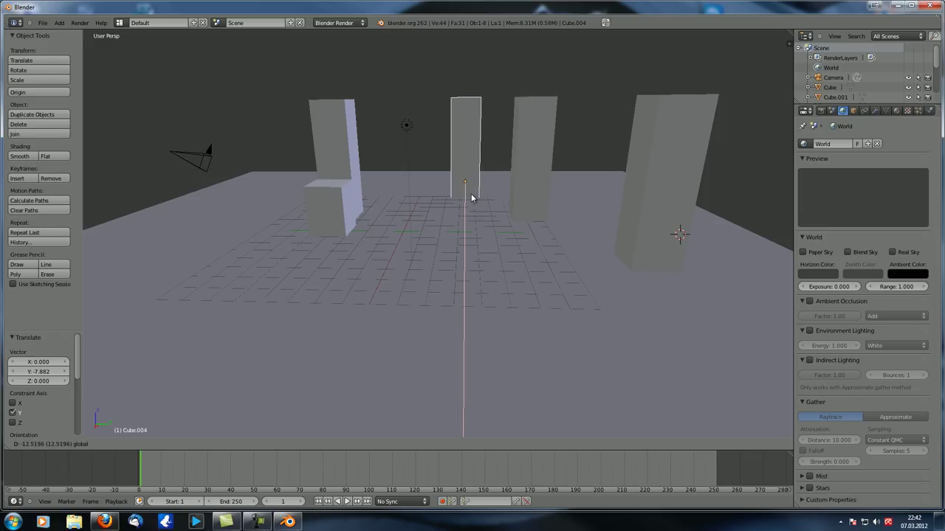
pyautogui.click(473, 195)
pyautogui.press('g')
pyautogui.press('y')
pyautogui.click(527, 184)
# Shorten the middle tower on the positive Y side to a low block by lowering its top face.
pyautogui.rightClick(547, 158)
pyautogui.press('Tab')
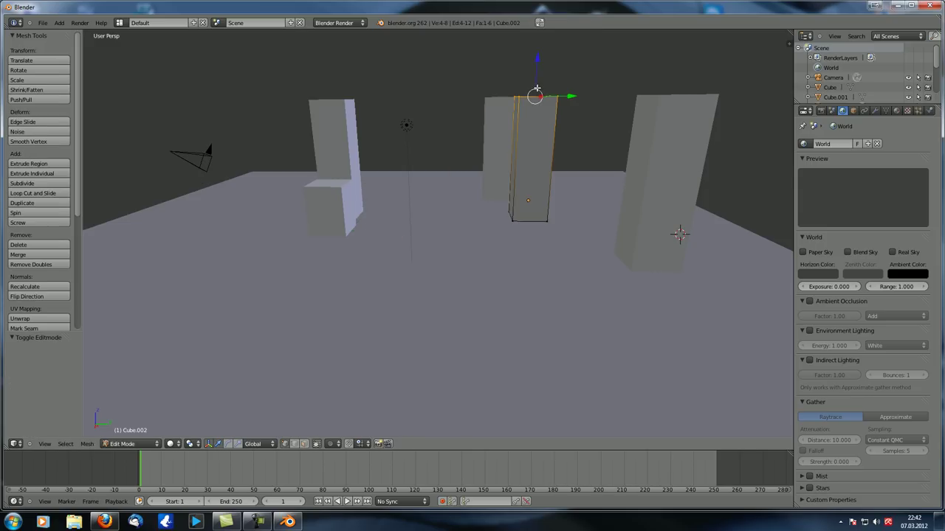
pyautogui.press('Tab')
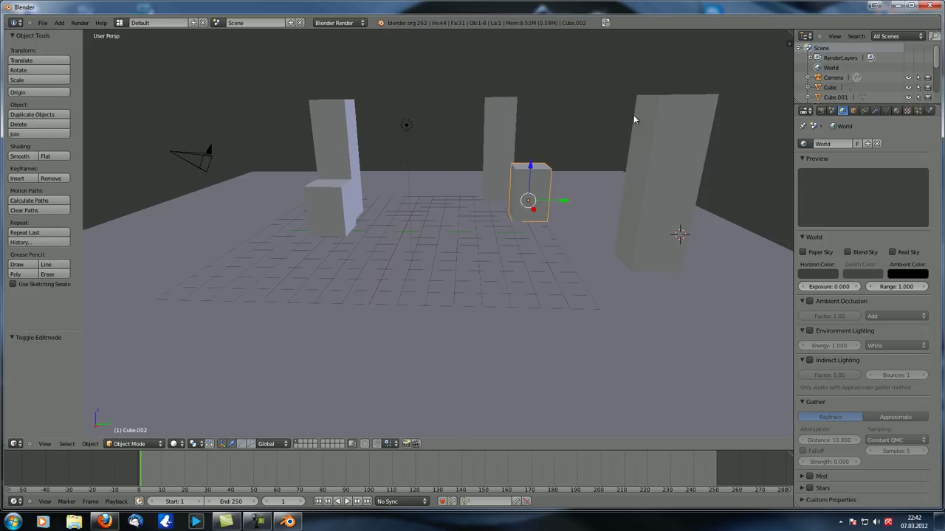
# Lower the top face of the foreground tower to make it moderately shorter.
pyautogui.rightClick(641, 102)
pyautogui.press('Tab')
pyautogui.moveTo(681, 61); pyautogui.dragTo(675, 114)
pyautogui.press('Tab')
# Duplicate the shortened foreground tower and move the copy back about 5.8 units along X and slightly along negative Y.
pyautogui.hotkey('shift', 'd')
pyautogui.rightClick(653, 225)
pyautogui.press('g')
pyautogui.press('y')
pyautogui.click(617, 221)
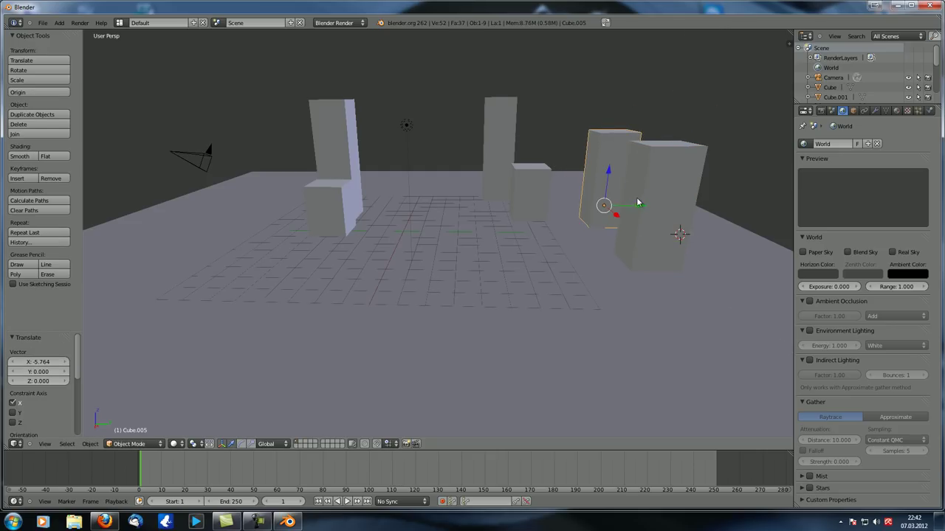
# Duplicate that medium tower along Y to the far negative Y side, beyond the first pair of blocks.
pyautogui.hotkey('shift', 'd')
pyautogui.press('y')
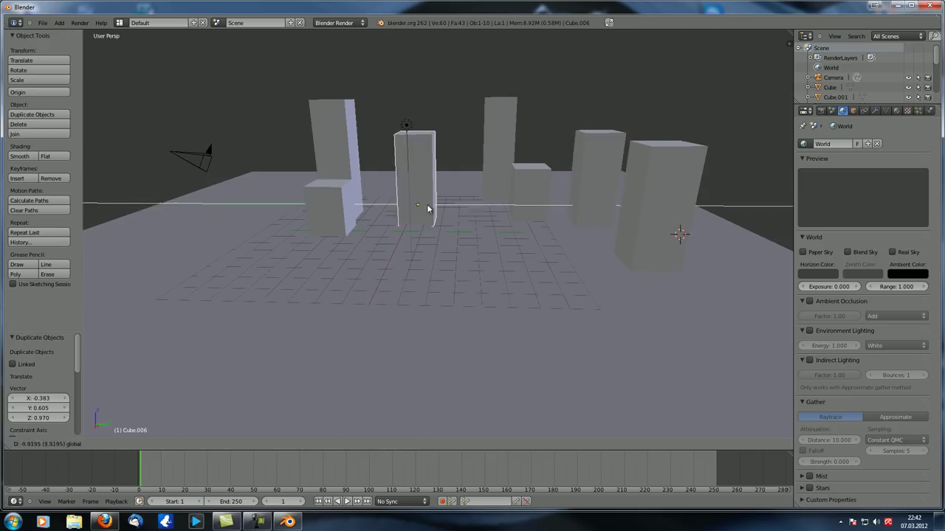
pyautogui.click(301, 217)
# Duplicate the outermost tower toward the centre along Y and push the copy back about 10.6 units along X.
pyautogui.hotkey('shift', 'd')
pyautogui.press('y')
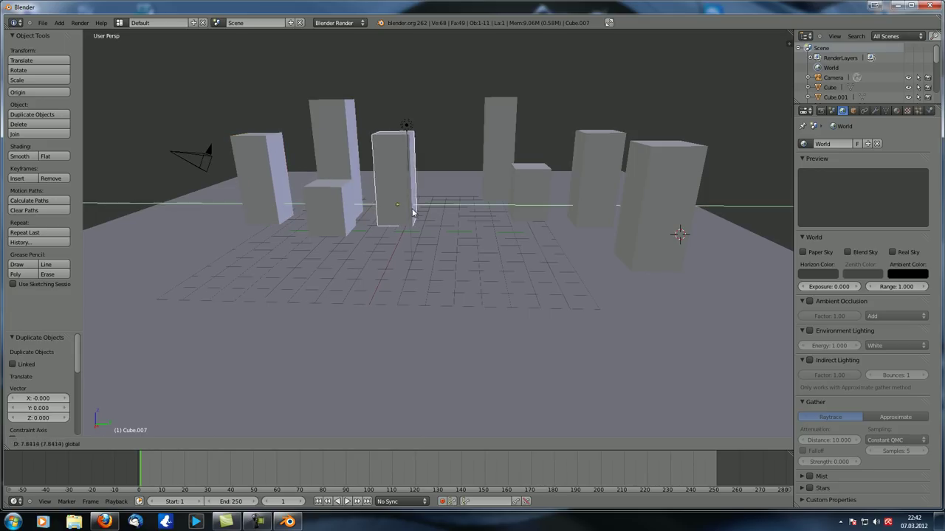
pyautogui.click(414, 198)
pyautogui.press('g')
pyautogui.press('y')
pyautogui.press('x')
pyautogui.click(434, 188)
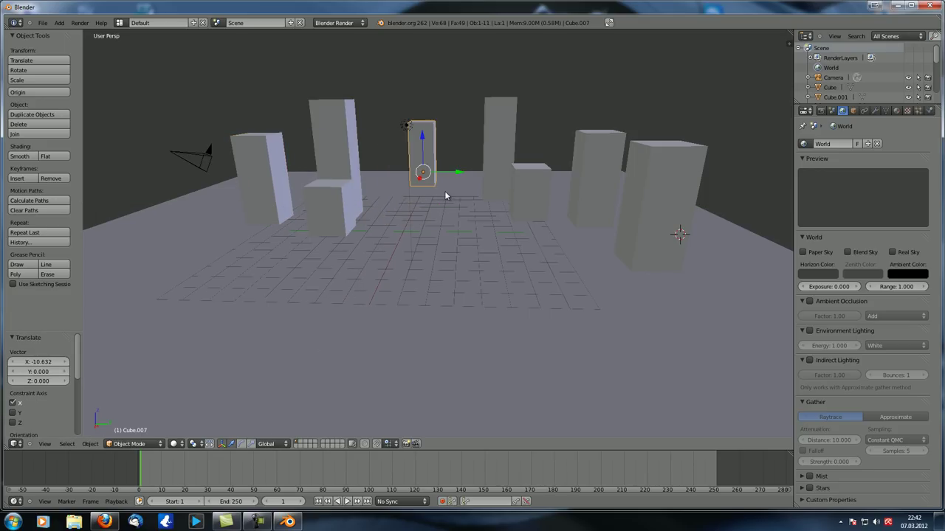
# Raise the central rear tower's top face about 4.9 units along Z to make it the tallest.
pyautogui.press('Tab')
pyautogui.press('g')
pyautogui.press('z')
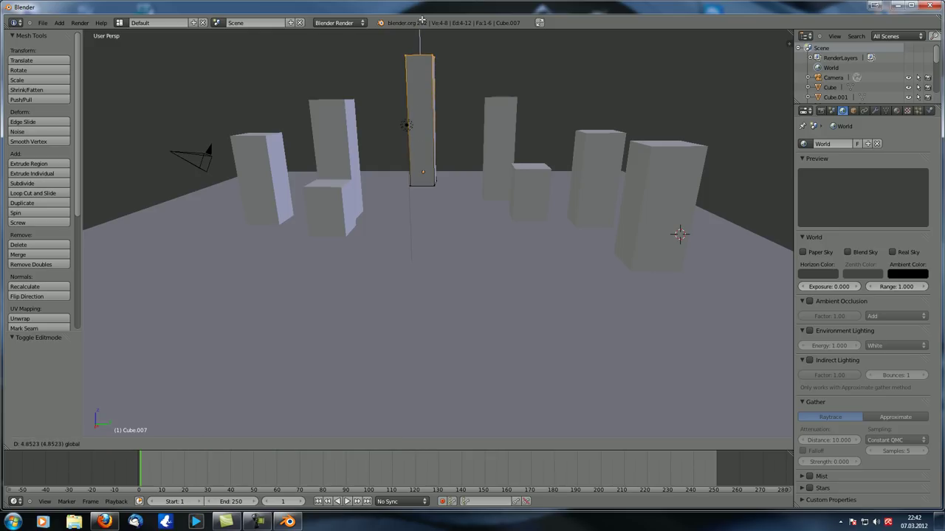
pyautogui.click(422, 22)
# Deselect the tower's geometry, frame the whole group of towers and align the camera to this view.
pyautogui.scroll(-4, 500, 224)
pyautogui.moveTo(500, 224); pyautogui.dragTo(502, 226, button='middle')
pyautogui.scroll(4, 500, 228)
pyautogui.press('a')
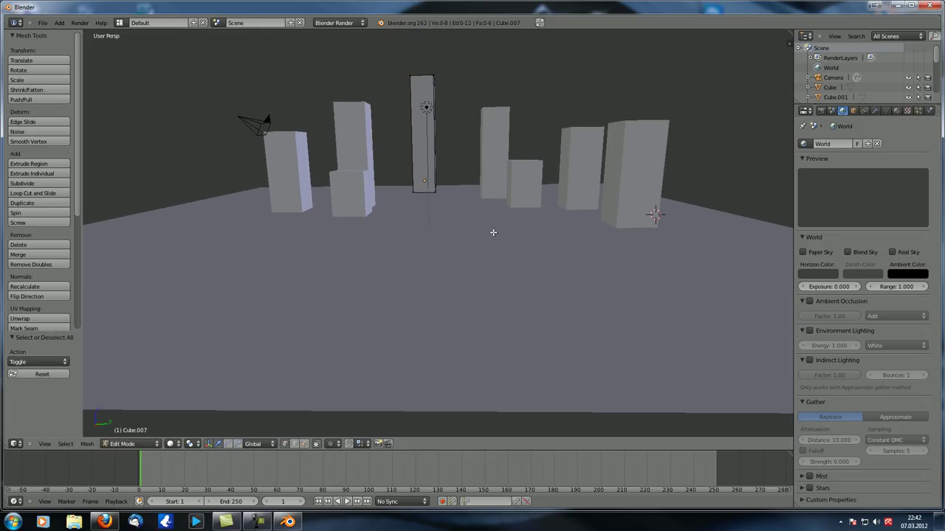
pyautogui.press('ctrl+alt+KP_0')
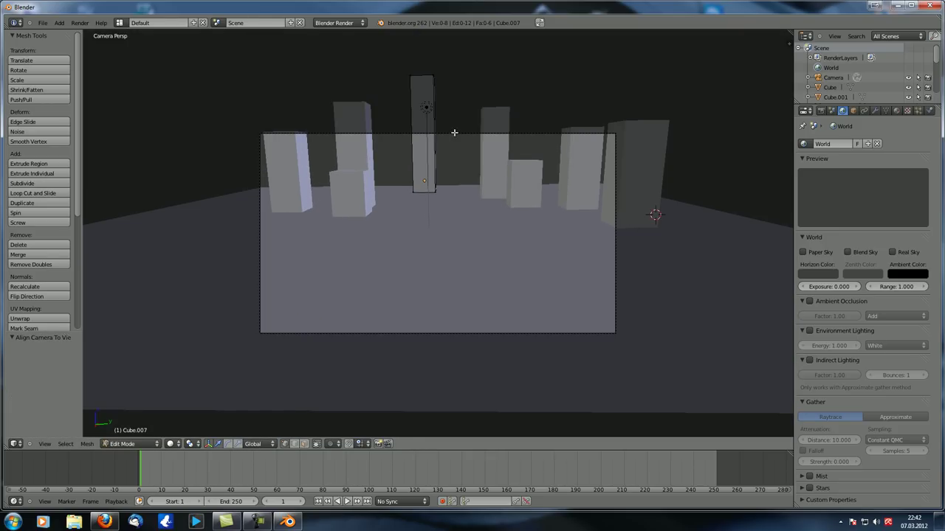
# Return to Object Mode, select the camera and look through it.
pyautogui.press('Tab')
pyautogui.press('Tab')
pyautogui.scroll(-4, 435, 237)
pyautogui.scroll(2, 433, 251)
pyautogui.moveTo(431, 253); pyautogui.dragTo(455, 267, button='middle')
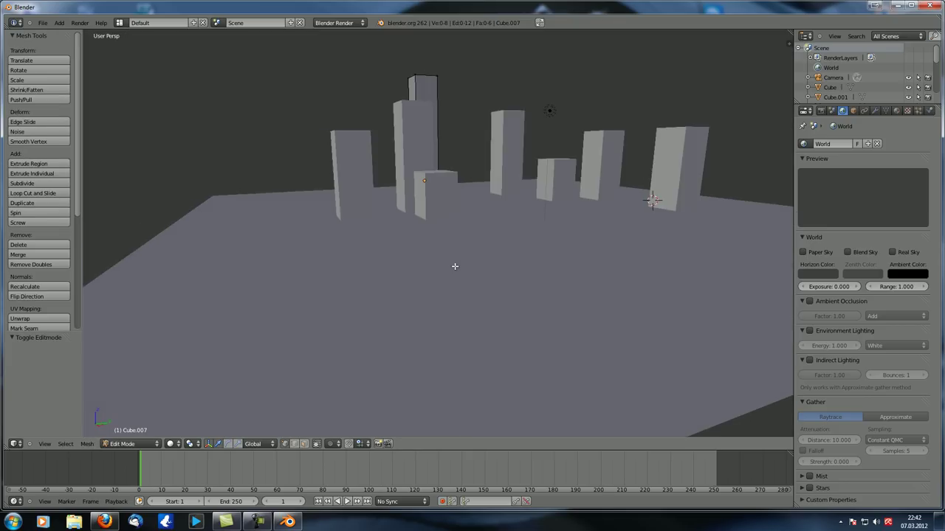
pyautogui.scroll(-4, 455, 281)
pyautogui.press('Tab')
pyautogui.press('Tab')
pyautogui.press('Tab')
pyautogui.rightClick(604, 223)
pyautogui.press('KP_0')
# Move the camera toward the towers along its local Z axis, shifting it about -7.3 units in X.
pyautogui.press('g')
pyautogui.press('z')
pyautogui.press('z')
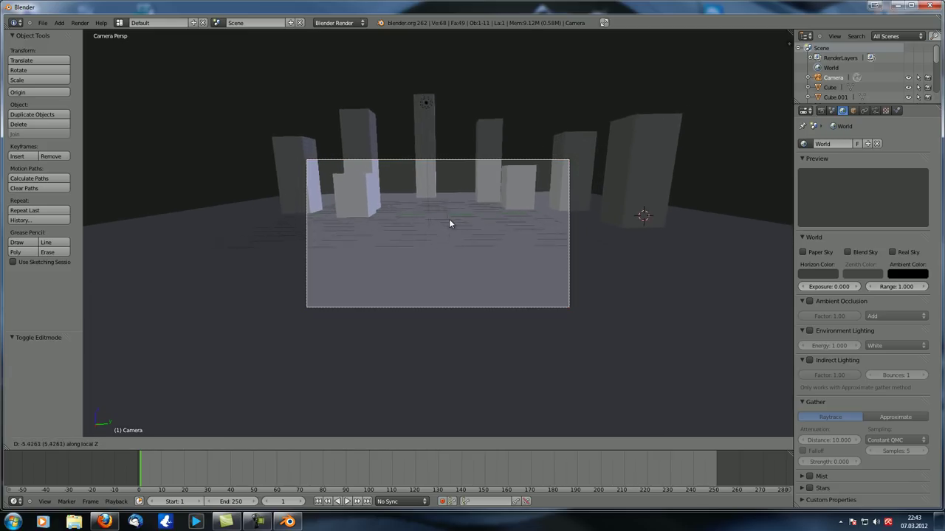
pyautogui.click(448, 211)
# Rotate the camera about 15.8° around the global Y axis and about -6.4° around the global Z axis.
pyautogui.press('r')
pyautogui.press('y')
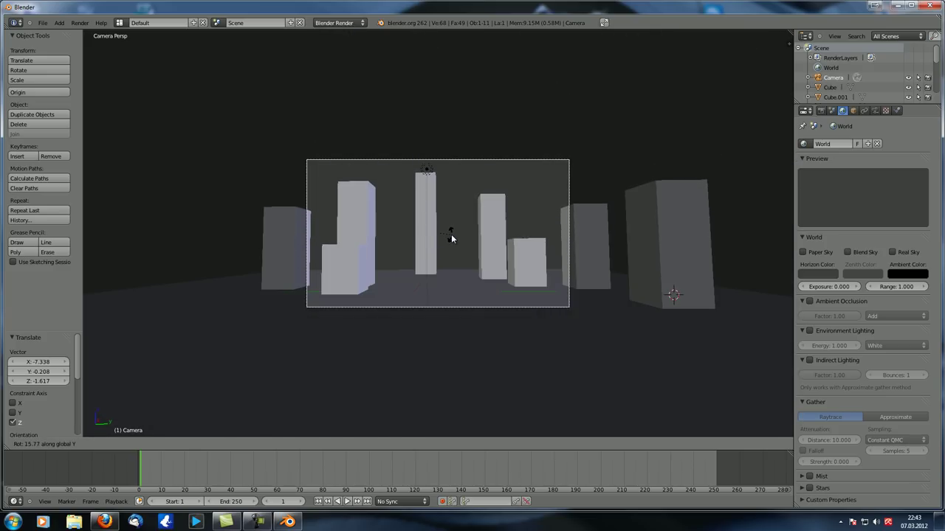
pyautogui.click(453, 240)
pyautogui.press('r')
pyautogui.press('z')
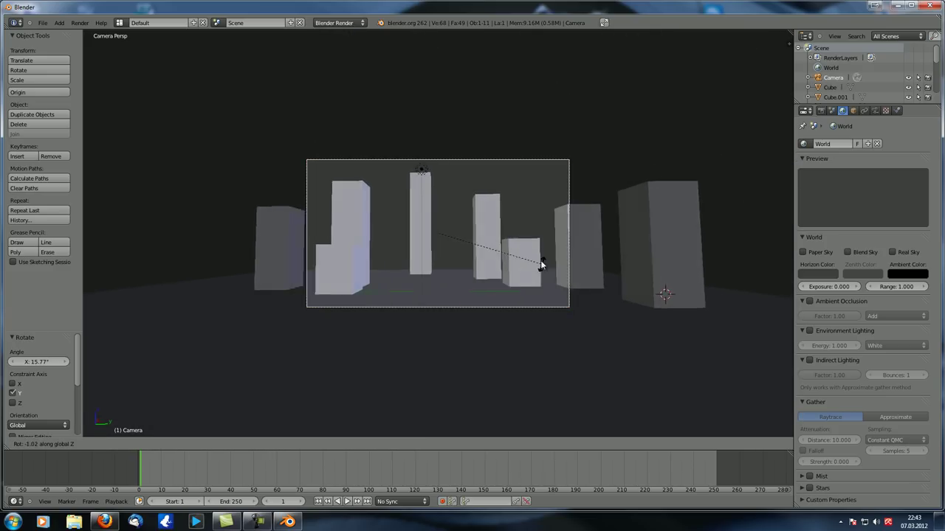
pyautogui.click(536, 259)
# Pull the camera back along its local Z axis, about 7.1 units in X, and test-render the frame.
pyautogui.press('g')
pyautogui.press('z')
pyautogui.press('z')
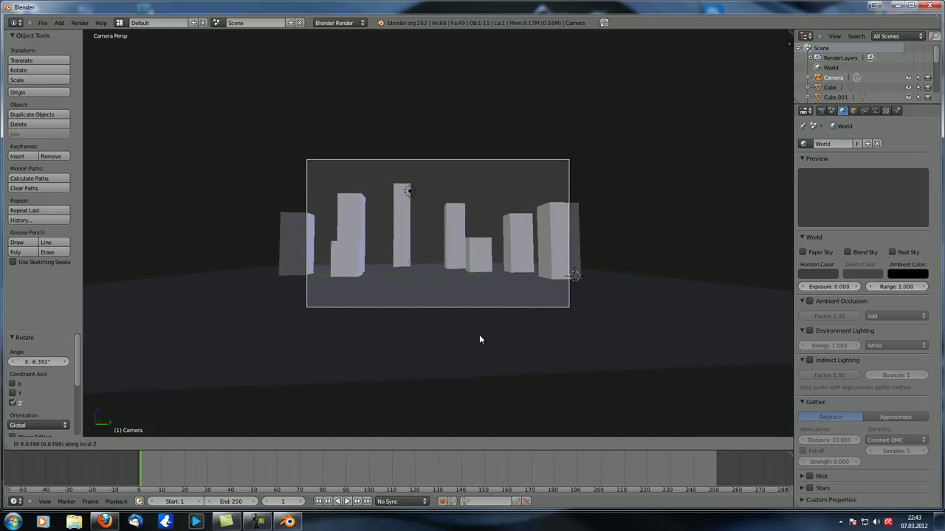
pyautogui.click(472, 307)
pyautogui.scroll(3, 473, 307)
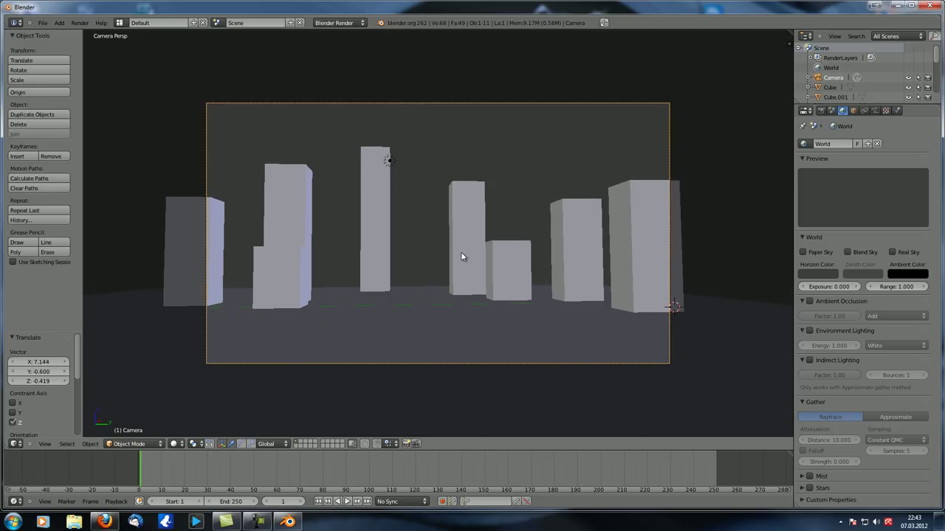
pyautogui.press('F12')
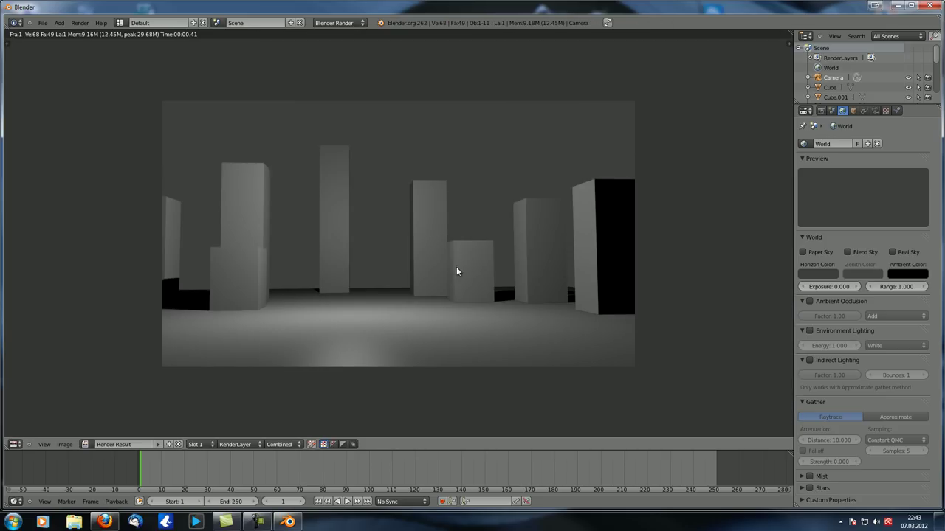
pyautogui.press('Escape')
# Delete the existing lamp and add a Sun lamp in its place.
pyautogui.scroll(-2, 423, 272)
pyautogui.keyDown('shift'); pyautogui.scroll(-1, 423, 269); pyautogui.keyUp('shift')
pyautogui.rightClick(401, 139)
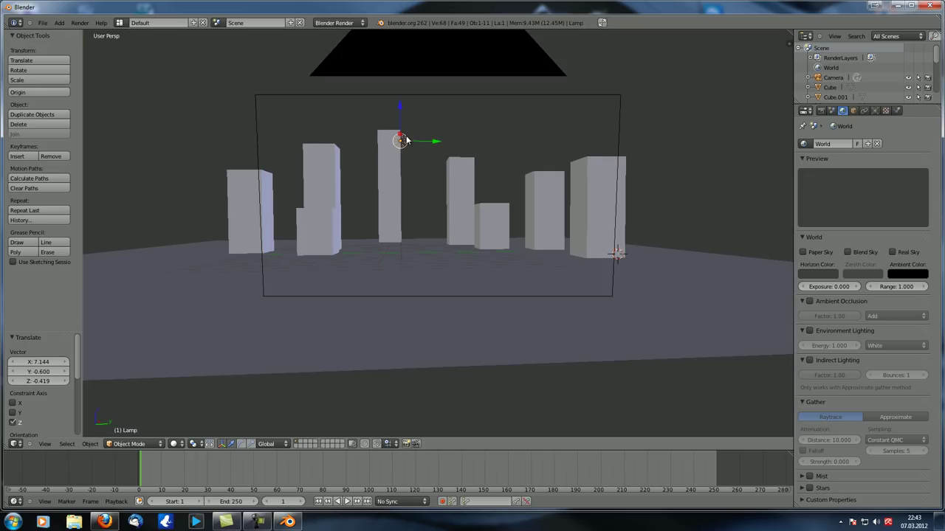
pyautogui.press('x')
pyautogui.click(406, 138)
pyautogui.hotkey('shift', 'a')
pyautogui.moveTo(397, 245)
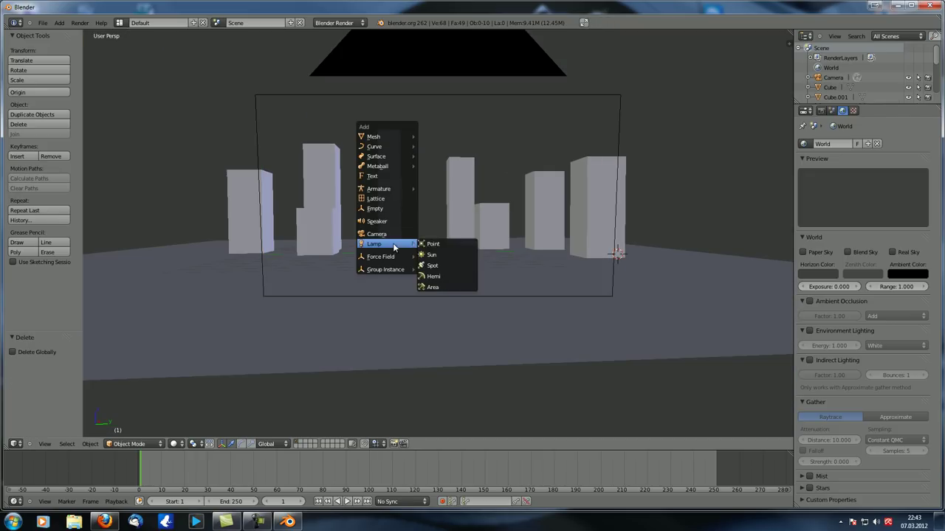
pyautogui.click(432, 255)
# Raise the Sun lamp high above the towers and rotate it about -28.2° so it shines at an angle.
pyautogui.scroll(-4, 452, 235)
pyautogui.moveTo(567, 231); pyautogui.dragTo(578, 76)
pyautogui.moveTo(665, 204); pyautogui.dragTo(696, 211, button='middle')
pyautogui.click(567, 233)
pyautogui.moveTo(567, 234); pyautogui.dragTo(524, 244, button='middle')
pyautogui.press('r')
pyautogui.click(639, 236)
pyautogui.moveTo(639, 237); pyautogui.dragTo(504, 233, button='middle')
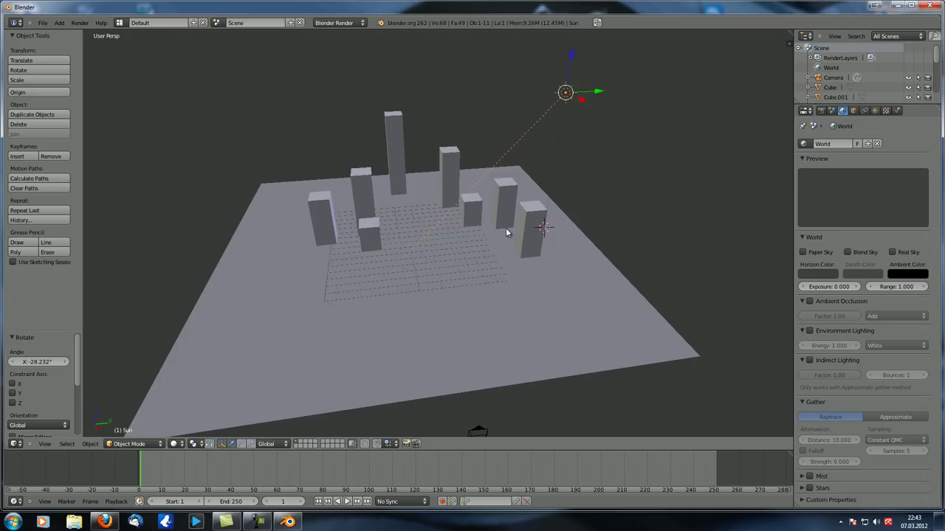
# Test-render the scene and set the Sun lamp's shadow to Ray Shadow.
pyautogui.press('F12')
pyautogui.press('Escape')
pyautogui.click(875, 111)
pyautogui.scroll(-1, 891, 406)
pyautogui.click(895, 488)
# Enable Environment Lighting for the World and test-render the scene.
pyautogui.click(842, 111)
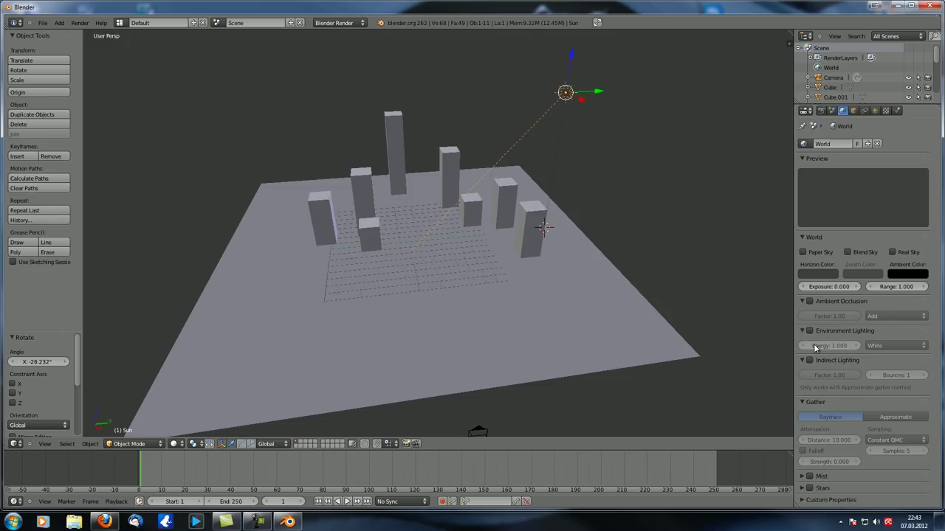
pyautogui.moveTo(566, 322); pyautogui.dragTo(545, 322, button='middle')
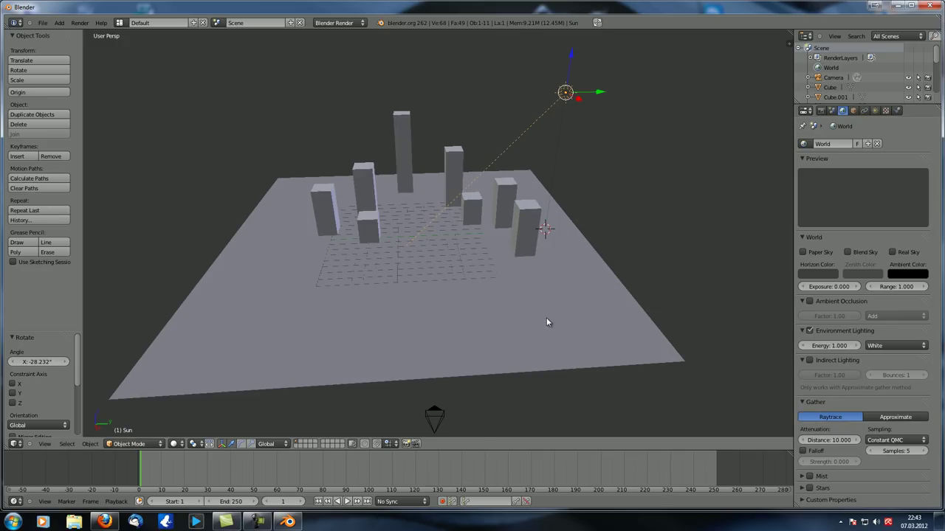
pyautogui.press('F12')
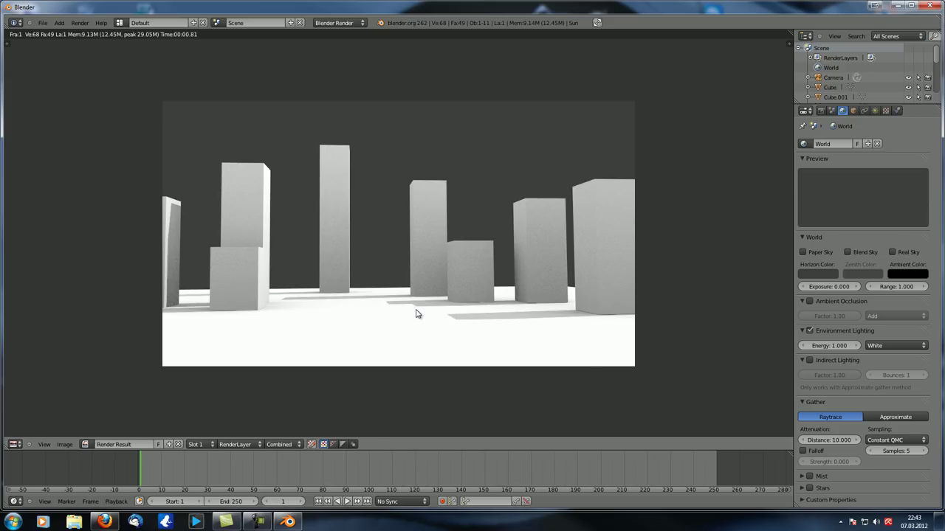
pyautogui.press('Escape')
# Set the Sun lamp's shadow sampling to 4 samples with soft size 5, and test-render the scene.
pyautogui.click(876, 112)
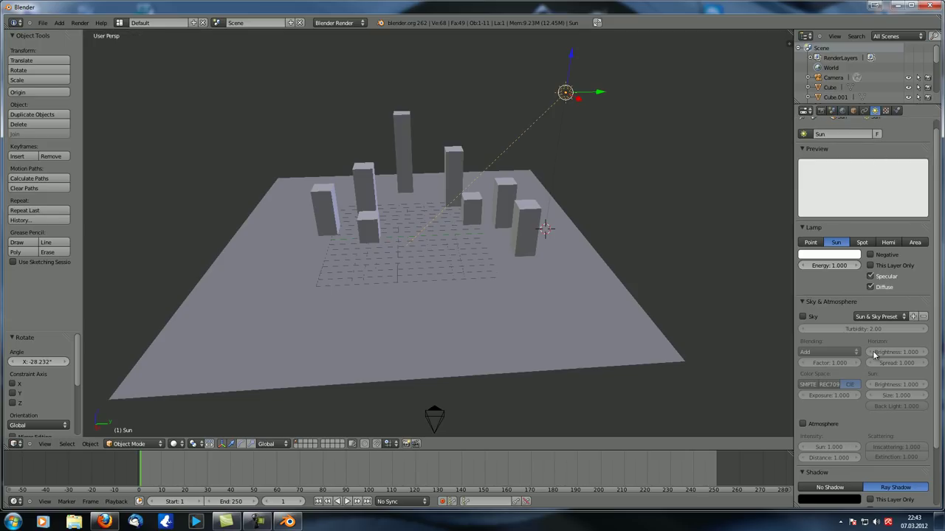
pyautogui.scroll(-3, 872, 417)
pyautogui.click(849, 464)
pyautogui.write('4')
pyautogui.press('Return')
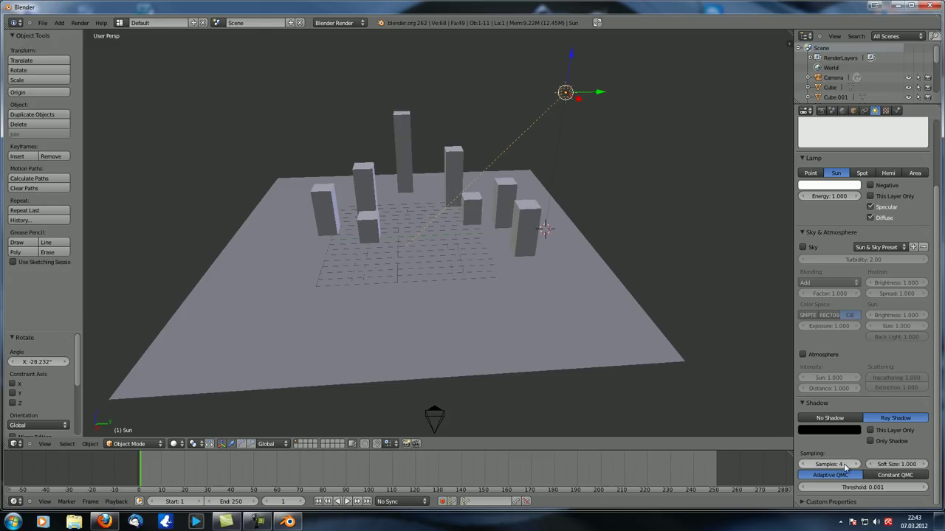
pyautogui.click(897, 464)
pyautogui.write('5')
pyautogui.press('Return')
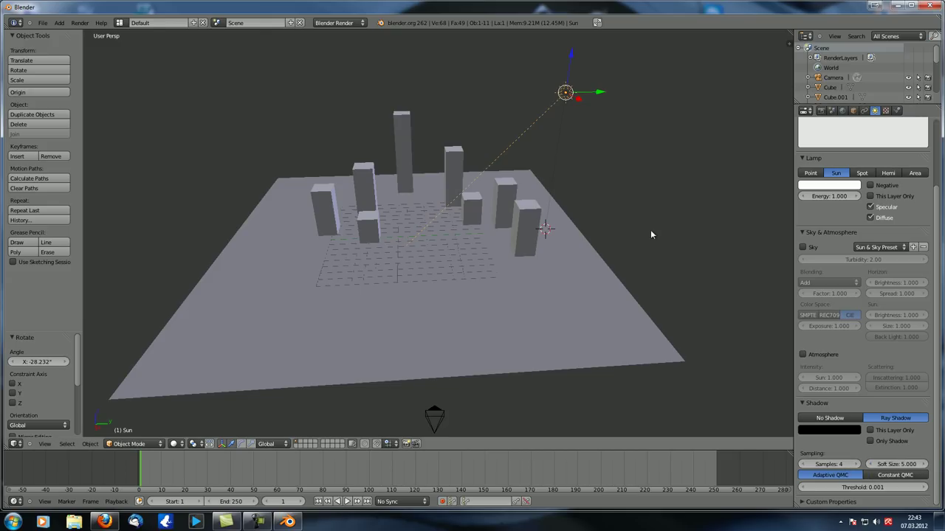
pyautogui.press('F12')
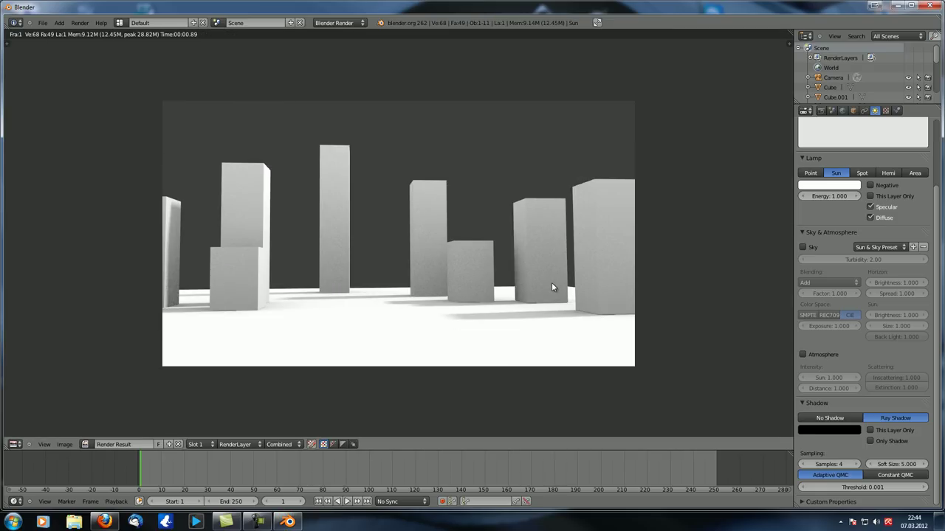
# Raise the Sun lamp's shadow soft size to 20 and test-render the scene again.
pyautogui.click(895, 464)
pyautogui.write('20')
pyautogui.press('Return')
pyautogui.press('F12')
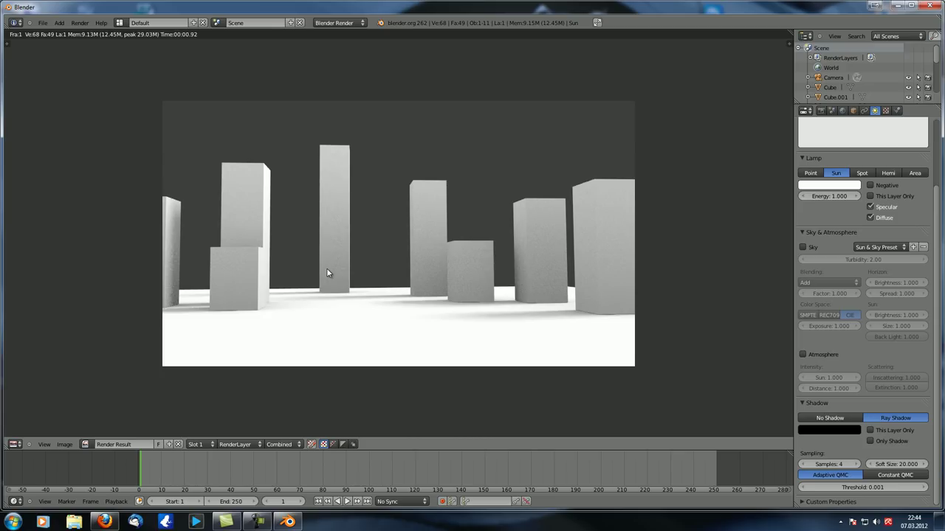
pyautogui.press('Escape')
# Duplicate the two short blocks and the tower behind the left one, moving the copies about 9 units along X toward the camera.
pyautogui.moveTo(413, 289); pyautogui.dragTo(468, 183, button='middle')
pyautogui.rightClick(467, 181)
pyautogui.keyDown('shift'); pyautogui.rightClick(378, 176); pyautogui.keyUp('shift')
pyautogui.keyDown('shift'); pyautogui.rightClick(378, 193); pyautogui.keyUp('shift')
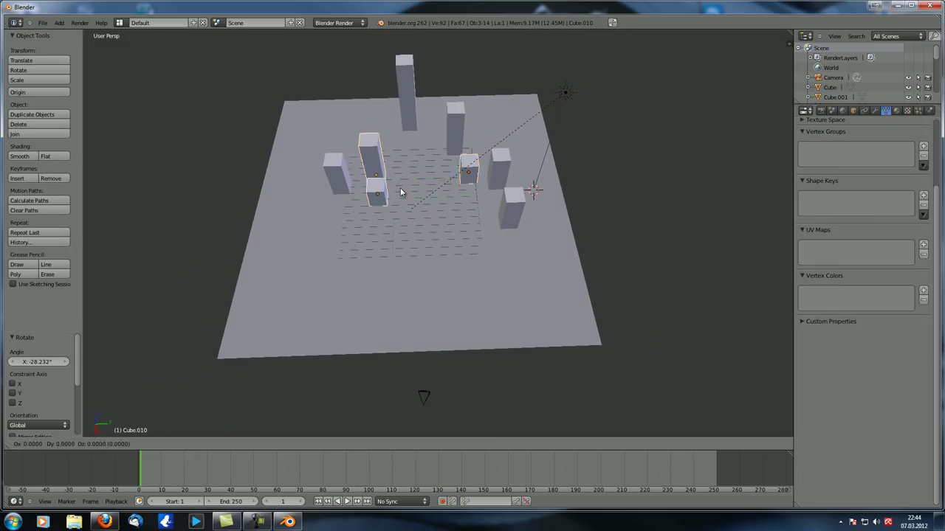
pyautogui.hotkey('shift', 'd')
pyautogui.press('Escape')
pyautogui.moveTo(410, 207); pyautogui.dragTo(410, 276)
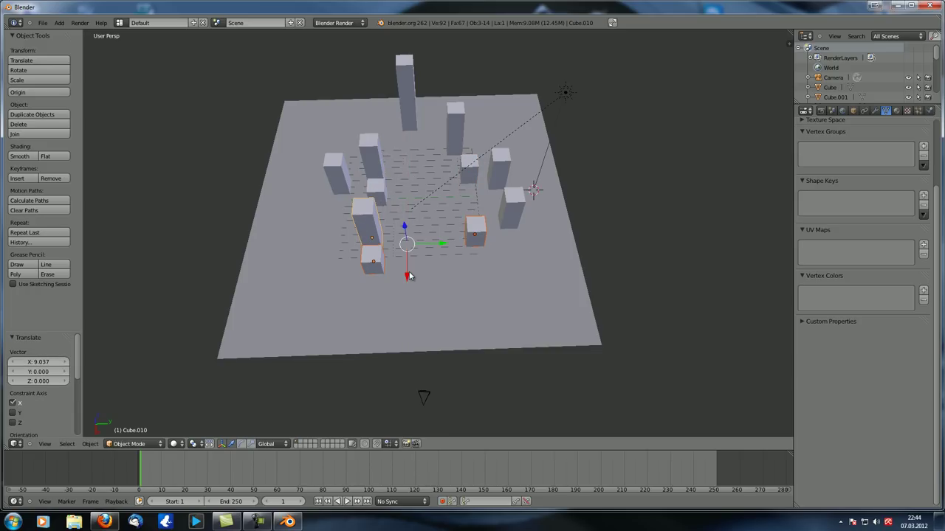
# Rotate the three copied blocks 180° about Z and move them about 4 units in Y and 1.1 in X.
pyautogui.press('r')
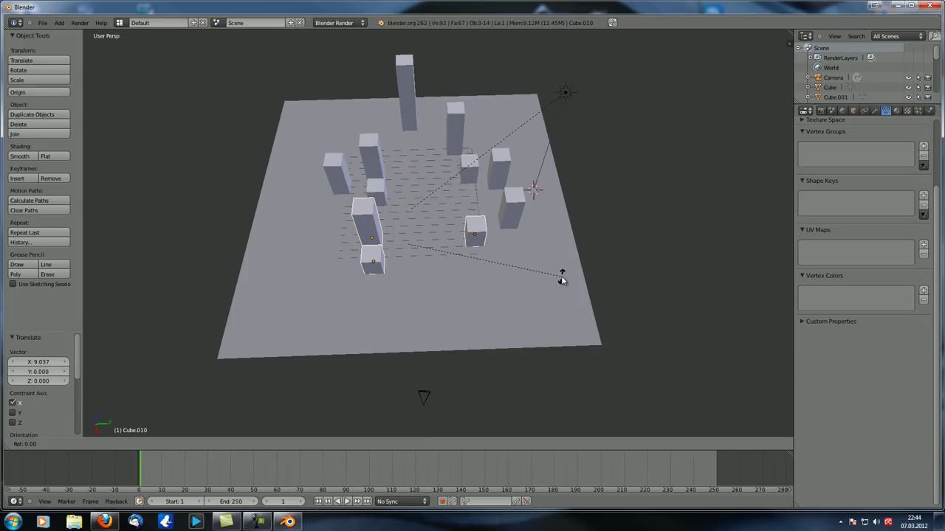
pyautogui.press('z')
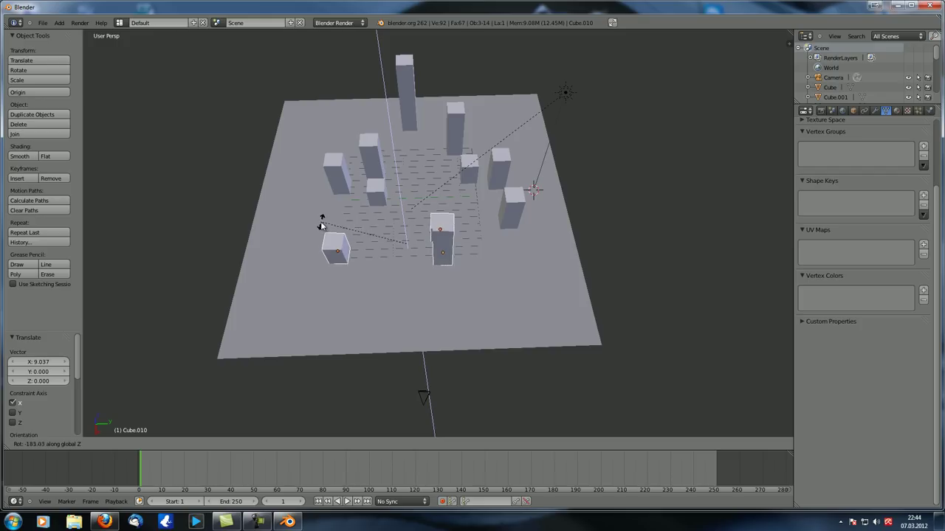
pyautogui.write('180')
pyautogui.press('Return')
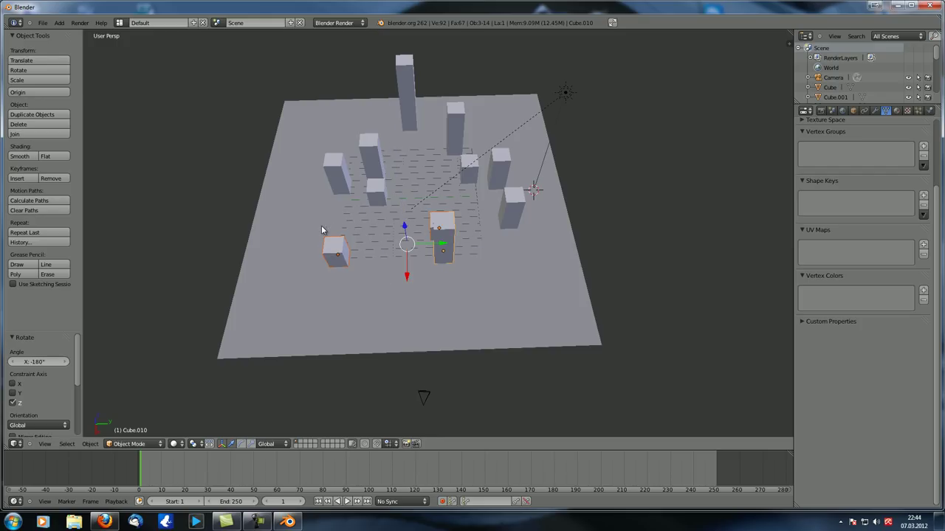
pyautogui.press('g')
pyautogui.click(417, 278)
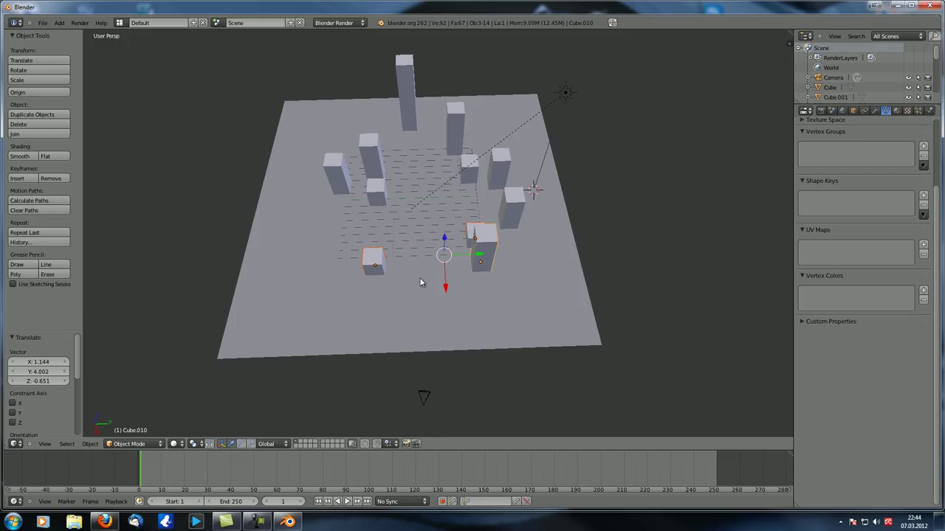
# Lower the top face of the tall copied block by about 3.5 units along Z.
pyautogui.press('KP_0')
pyautogui.press('Tab')
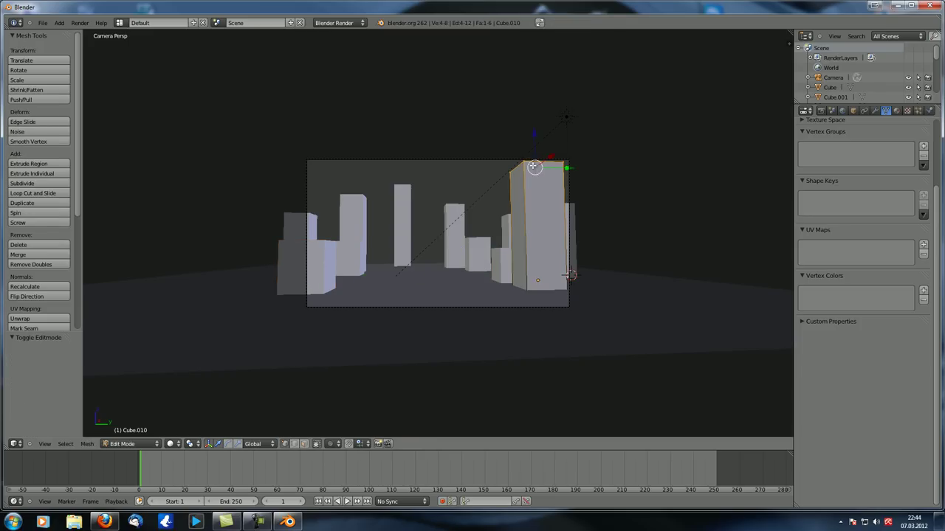
pyautogui.press('g')
pyautogui.press('z')
pyautogui.click(327, 270)
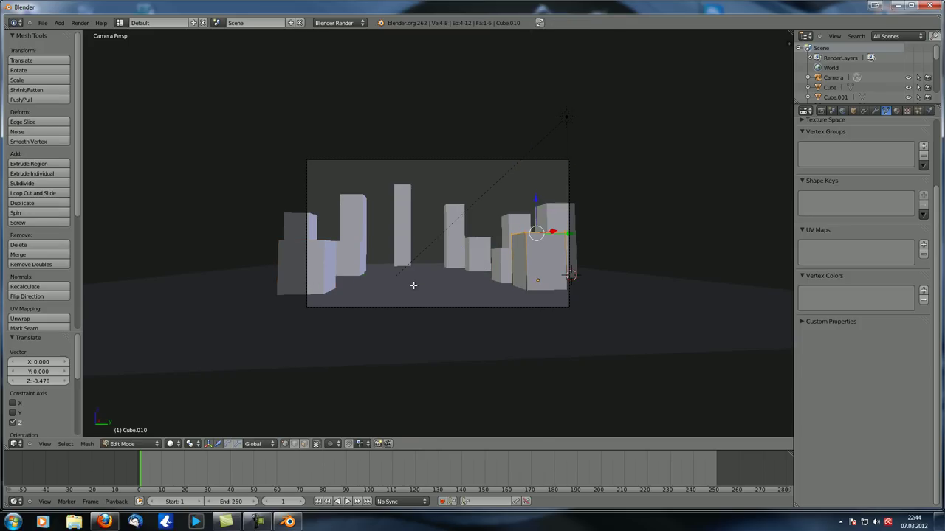
pyautogui.scroll(5, 421, 287)
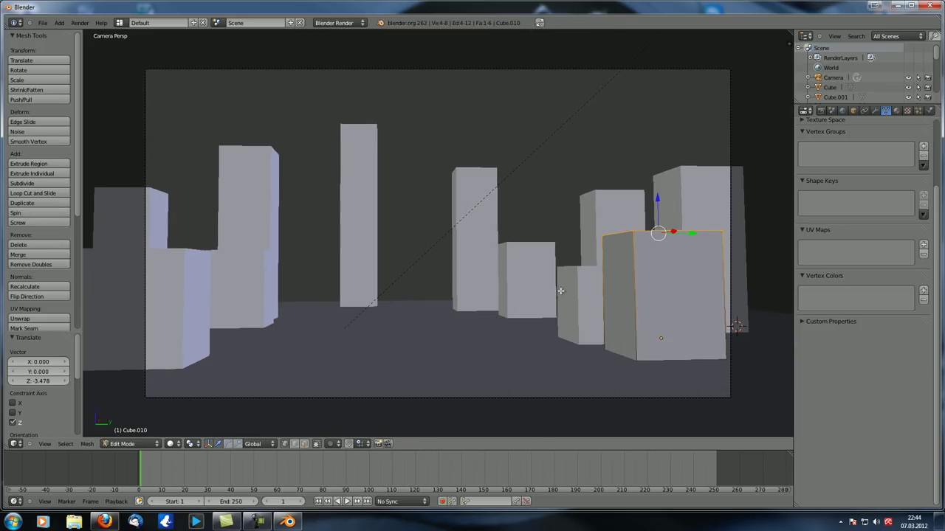
# Duplicate the small block beside the shortened one and move the copy about -5.1 units along Y to the scene's middle.
pyautogui.press('Tab')
pyautogui.rightClick(580, 307)
pyautogui.hotkey('shift', 'd')
pyautogui.rightClick(627, 327)
pyautogui.press('g')
pyautogui.press('x')
pyautogui.click(444, 332)
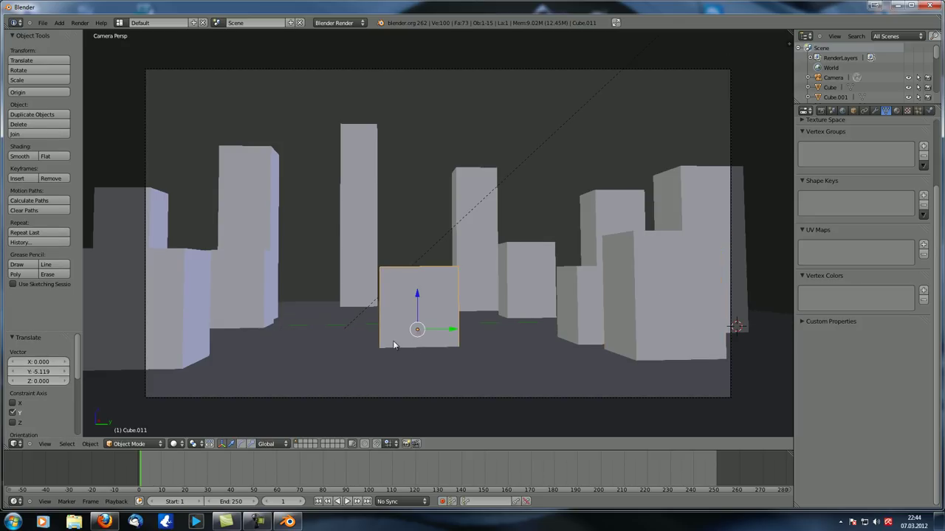
# Move the new middle block forward, closer to the camera.
pyautogui.scroll(-5, 413, 340)
pyautogui.moveTo(403, 350); pyautogui.dragTo(434, 310, button='middle')
pyautogui.press('g')
pyautogui.press('y')
pyautogui.click(554, 368)
# Lower the middle block's top face by about 1.4 units along Z and check it through the camera.
pyautogui.press('Tab')
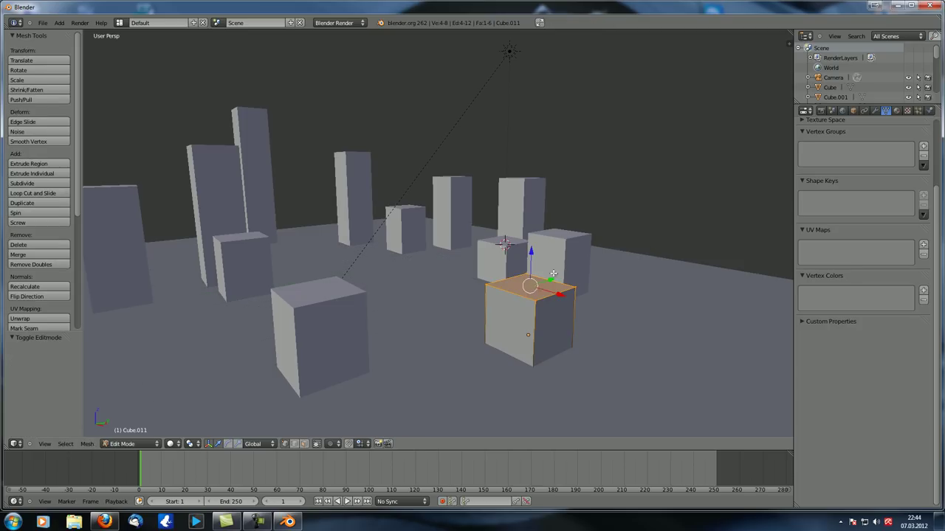
pyautogui.press('g')
pyautogui.press('z')
pyautogui.click(530, 284)
pyautogui.press('KP_0')
pyautogui.scroll(-1, 519, 289)
pyautogui.scroll(1, 453, 286)
pyautogui.keyDown('shift'); pyautogui.moveTo(453, 288); pyautogui.dragTo(442, 266, button='middle'); pyautogui.keyUp('shift')
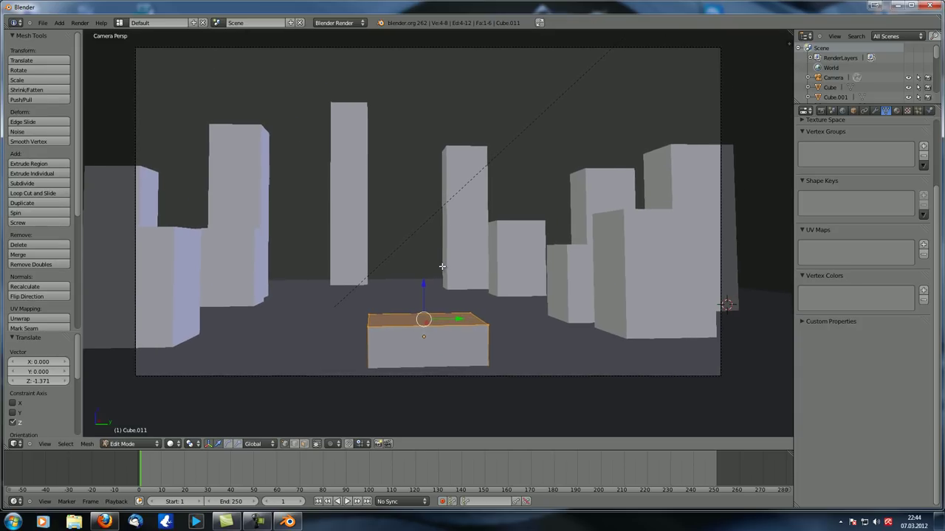
# Deselect the block's geometry and test-render the scene with the added blocks.
pyautogui.press('a')
pyautogui.press('F12')
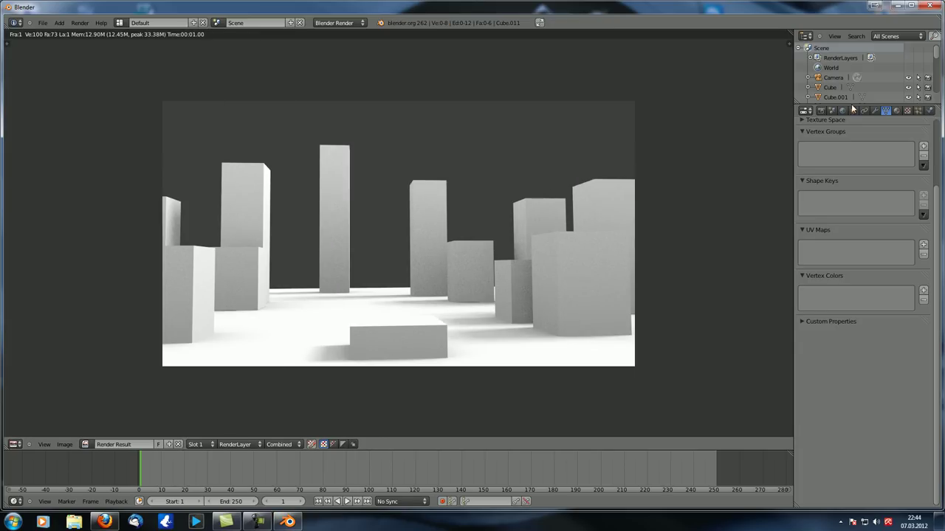
pyautogui.press('Escape')
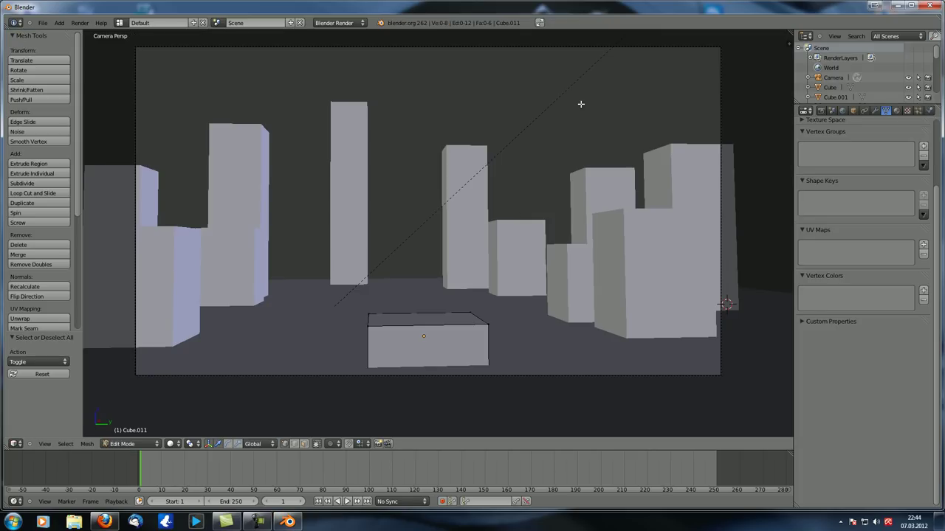
# Enable Sky for the Sun lamp and test-render the scene from the camera.
pyautogui.press('Tab')
pyautogui.rightClick(574, 85)
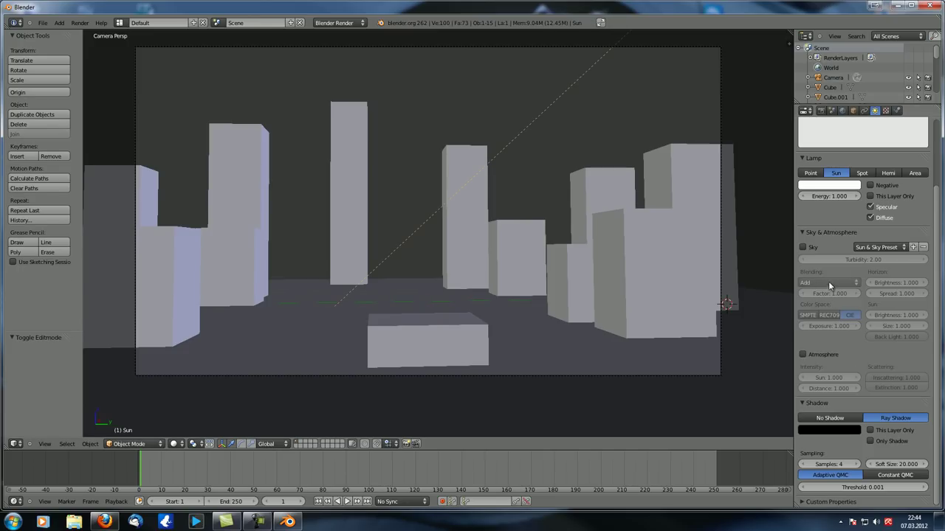
pyautogui.click(803, 247)
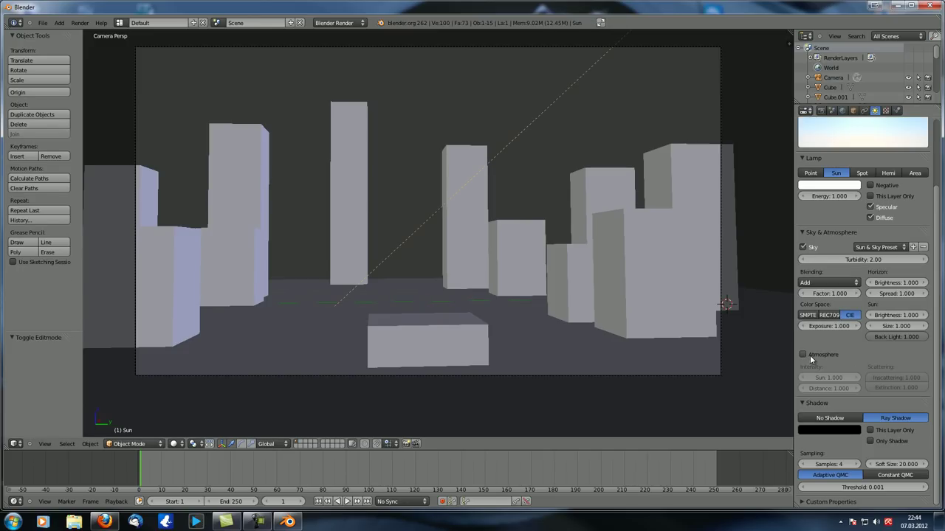
pyautogui.moveTo(665, 332); pyautogui.dragTo(577, 290, button='middle')
pyautogui.press('KP_0')
pyautogui.press('F12')
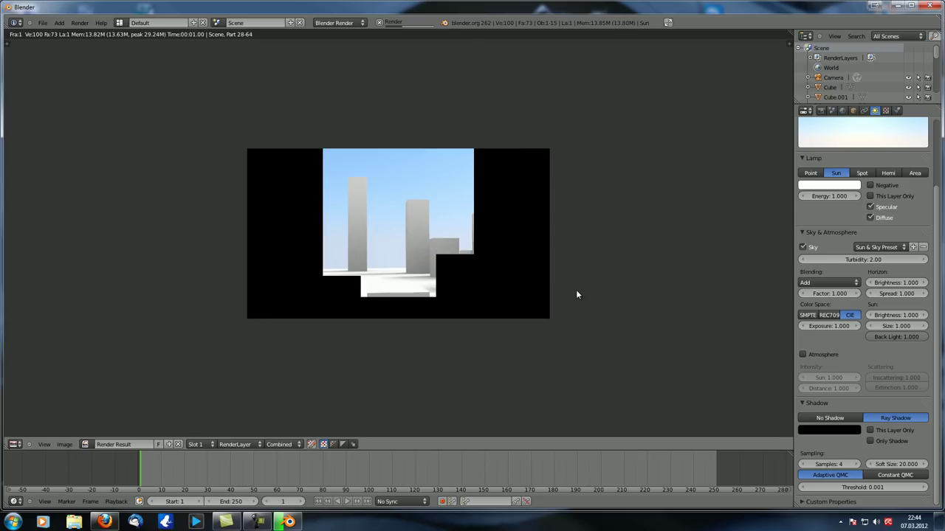
pyautogui.scroll(2, 378, 234)
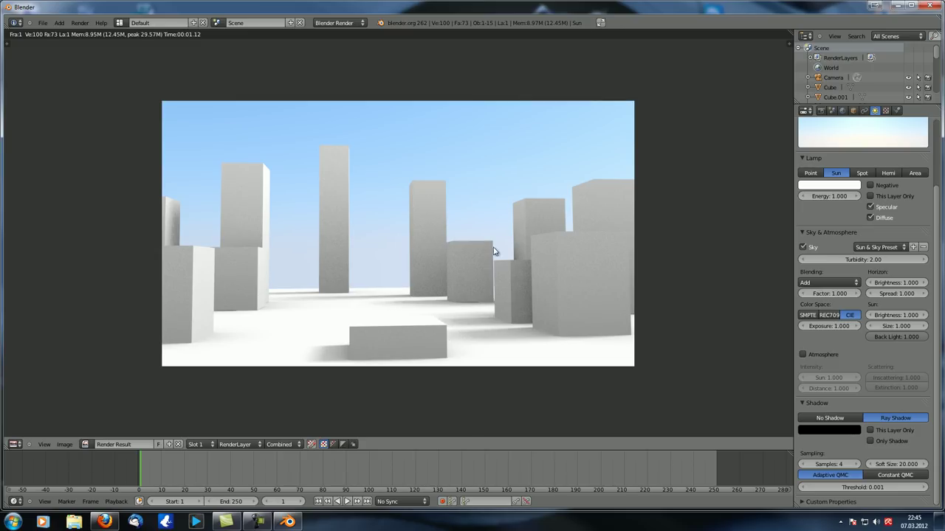
pyautogui.moveTo(401, 258); pyautogui.dragTo(404, 260, button='middle')
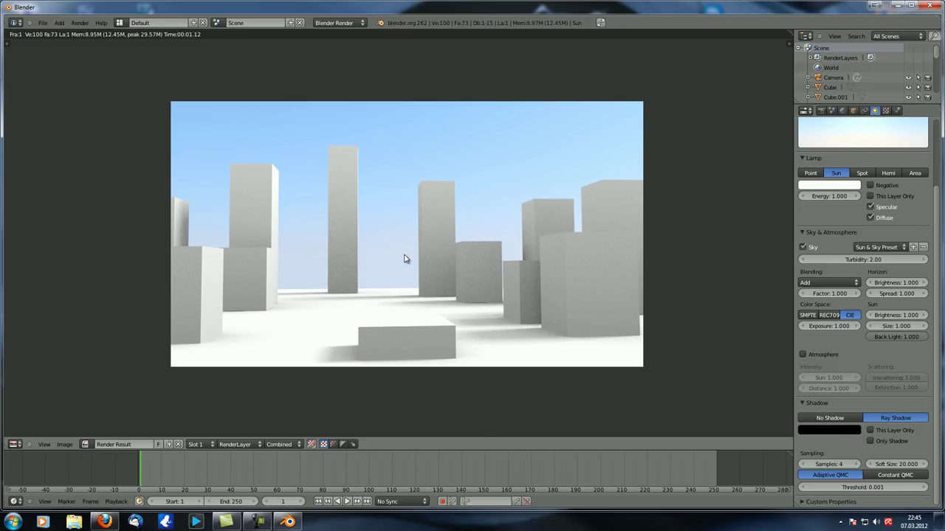
# Enable Mist in the World settings and close the render result.
pyautogui.click(843, 111)
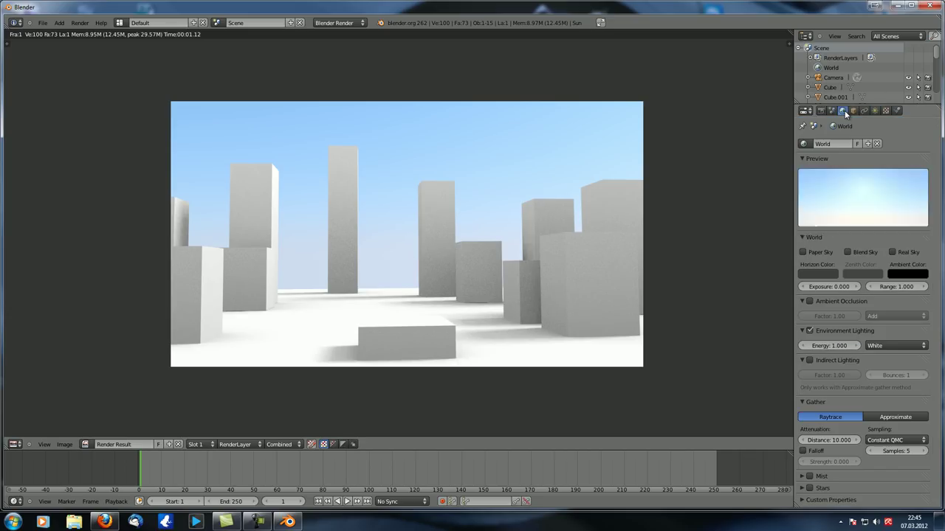
pyautogui.click(810, 476)
pyautogui.press('Escape')
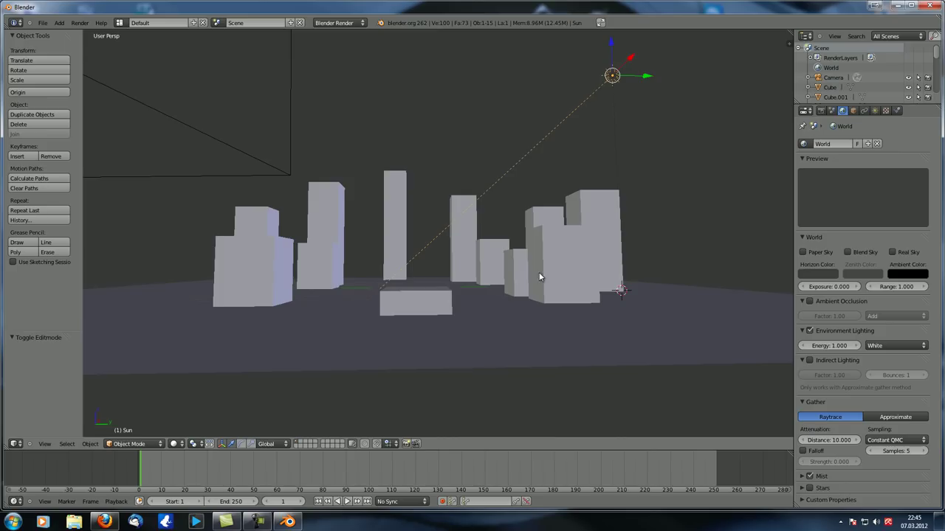
# Set the camera's Depth of Field distance to 10 and turn on its Limits display.
pyautogui.moveTo(558, 267); pyautogui.dragTo(370, 220, button='middle')
pyautogui.rightClick(314, 197)
pyautogui.moveTo(314, 199); pyautogui.dragTo(327, 200, button='middle')
pyautogui.scroll(3, 341, 234)
pyautogui.click(875, 110)
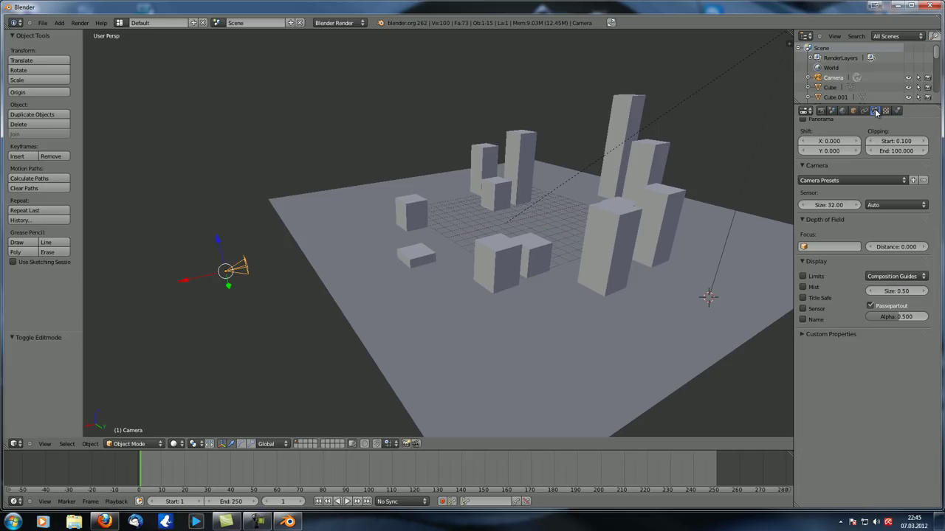
pyautogui.scroll(3, 878, 137)
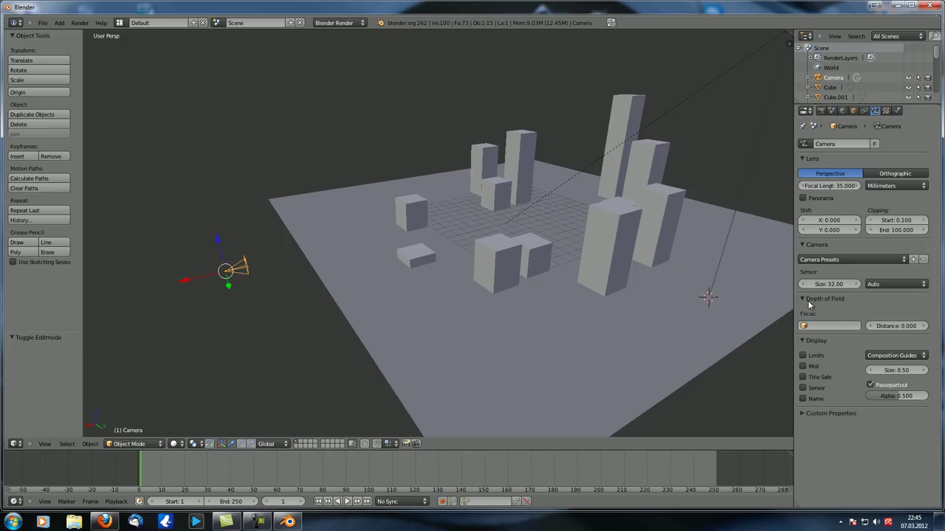
pyautogui.click(902, 325)
pyautogui.write('10')
pyautogui.press('Return')
pyautogui.click(803, 355)
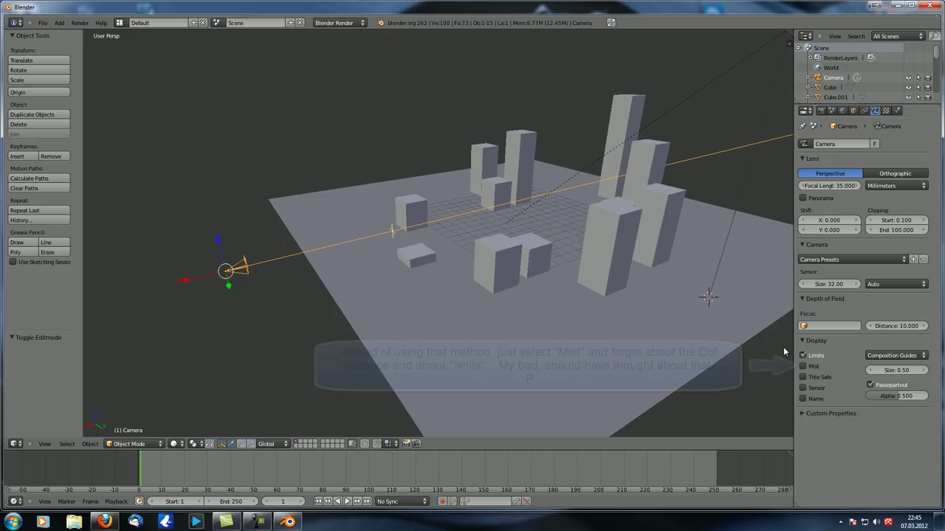
# Expand the World's Mist settings and collapse the Preview, World, occlusion, lighting and Gather sections.
pyautogui.moveTo(414, 289)
pyautogui.mouseDown(button='middle')
pyautogui.moveTo(400, 284)
pyautogui.moveTo(537, 285)
pyautogui.moveTo(536, 304)
pyautogui.moveTo(564, 295)
pyautogui.moveTo(507, 303)
pyautogui.moveTo(459, 262)
pyautogui.mouseUp(button='middle')
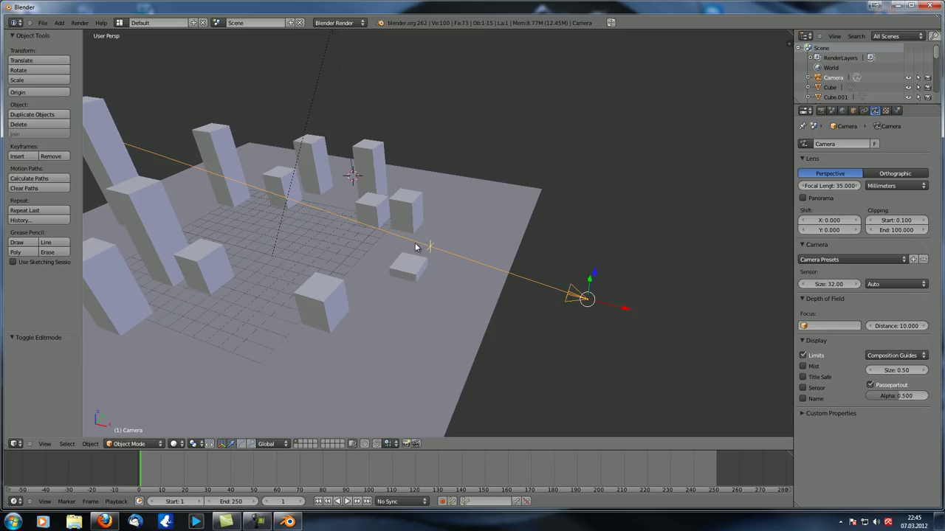
pyautogui.moveTo(460, 270); pyautogui.dragTo(432, 272, button='middle')
pyautogui.moveTo(542, 289); pyautogui.dragTo(532, 306, button='middle')
pyautogui.click(843, 111)
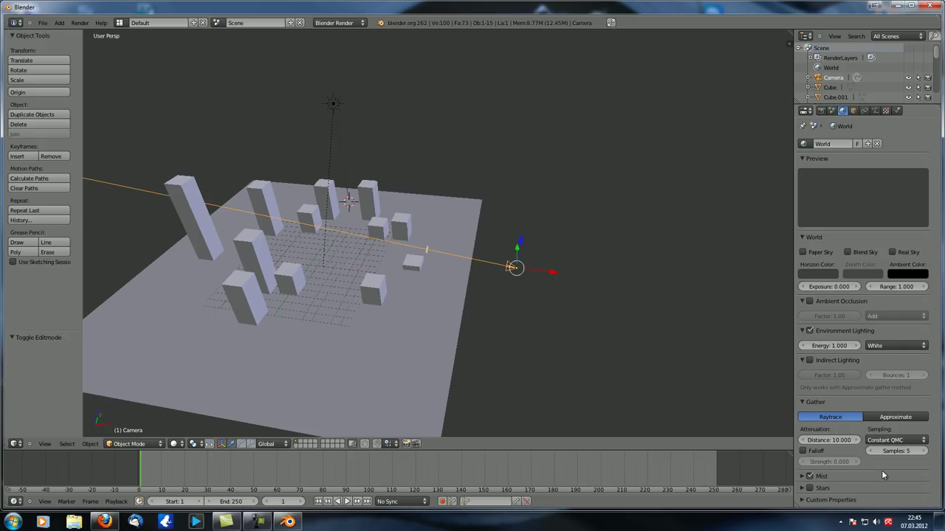
pyautogui.click(801, 477)
pyautogui.click(802, 403)
pyautogui.click(802, 301)
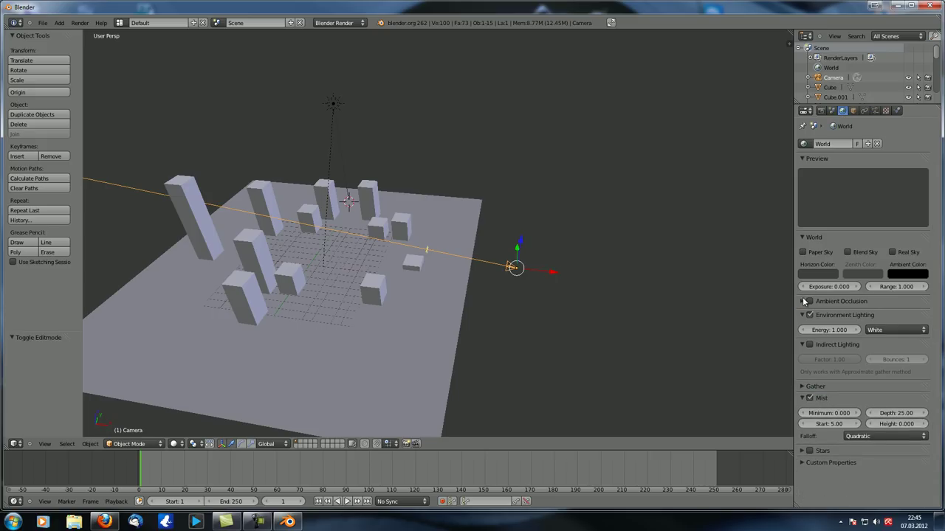
pyautogui.click(803, 313)
pyautogui.click(802, 326)
pyautogui.click(803, 237)
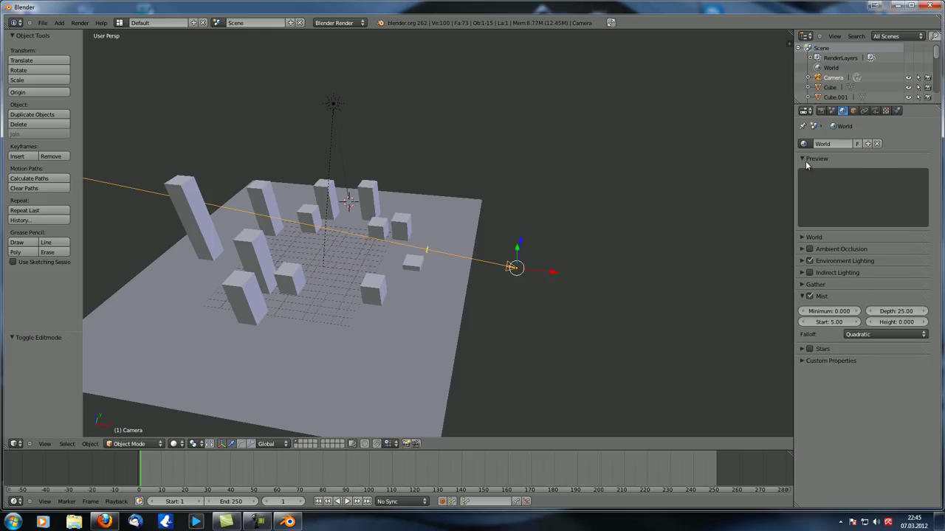
pyautogui.click(803, 158)
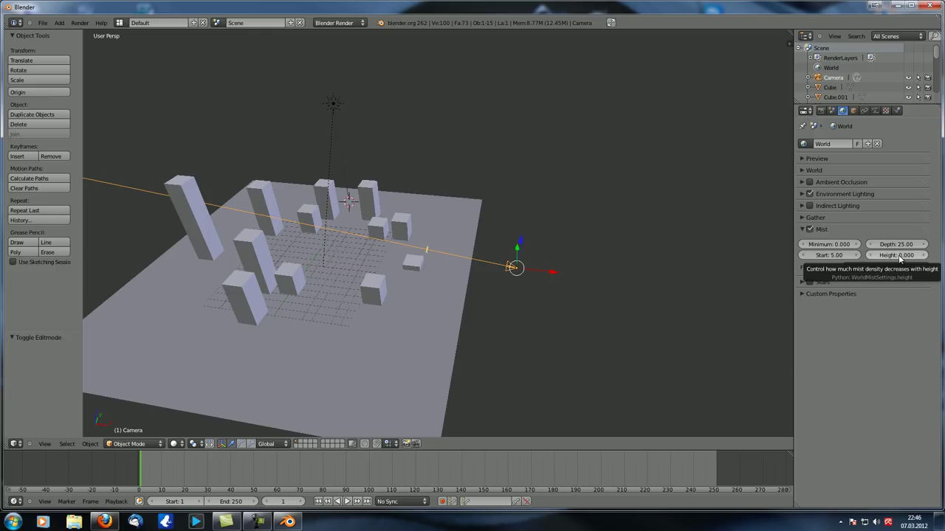
# Return to looking at the scene through the camera.
pyautogui.moveTo(499, 324); pyautogui.dragTo(481, 291, button='middle')
pyautogui.press('KP_0')
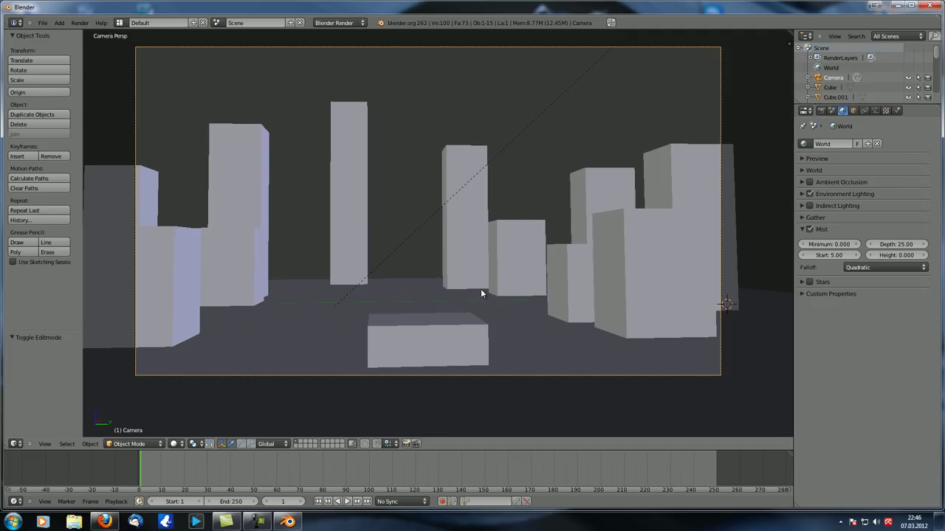
# Render the misty scene, close the result, and turn off the Sky effect of the Sun lamp.
pyautogui.press('F12')
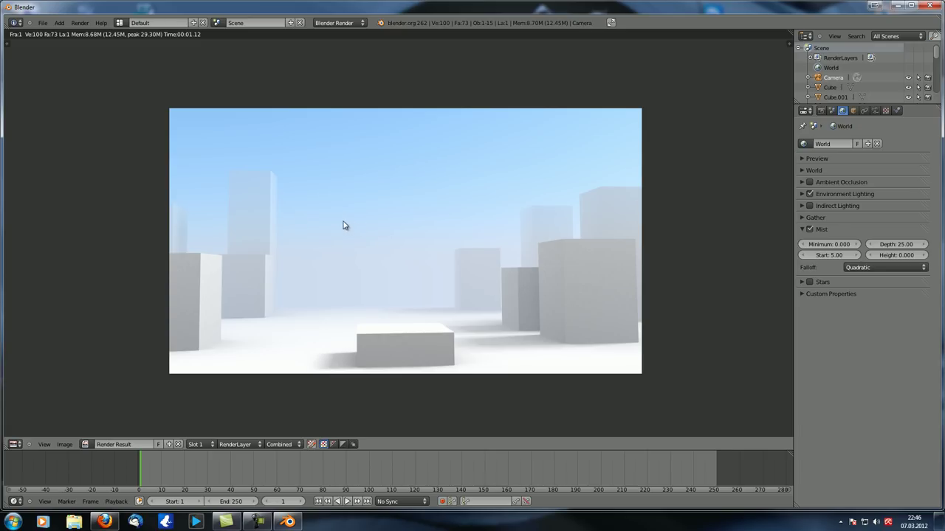
pyautogui.press('Escape')
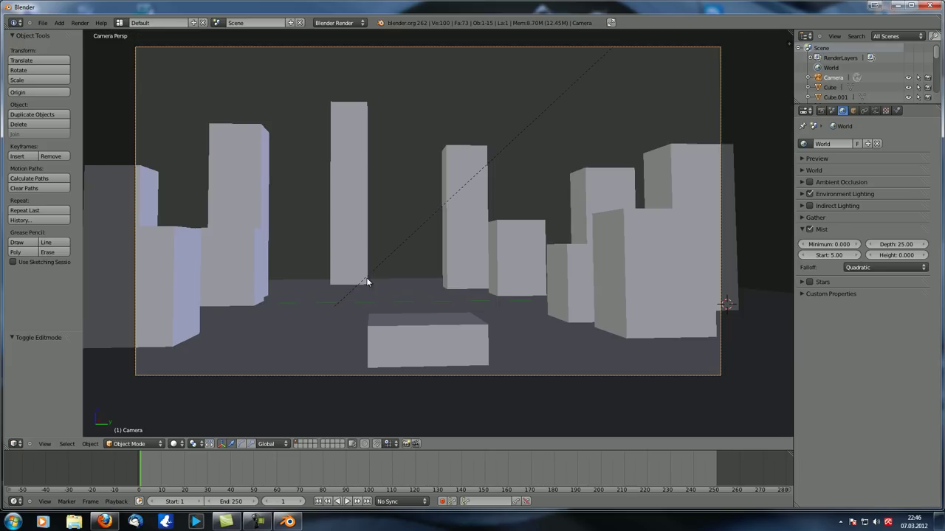
pyautogui.rightClick(566, 91)
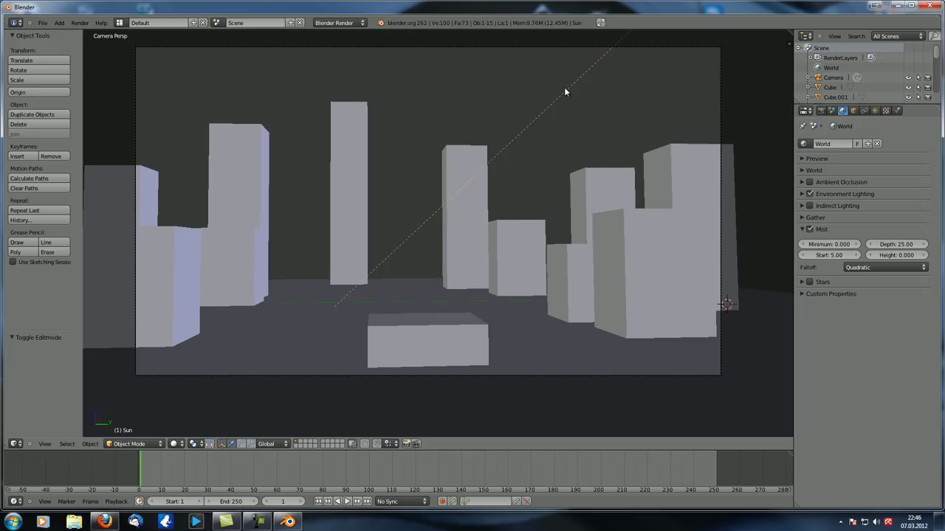
pyautogui.click(875, 111)
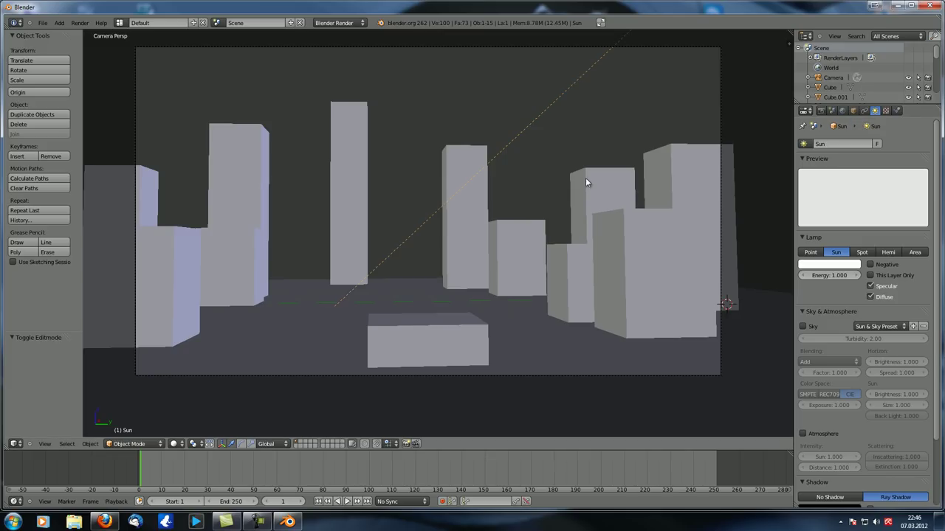
# Set the World's Horizon Color to a light blue and render the scene to inspect the mist tint.
pyautogui.press('KP_0')
pyautogui.click(842, 111)
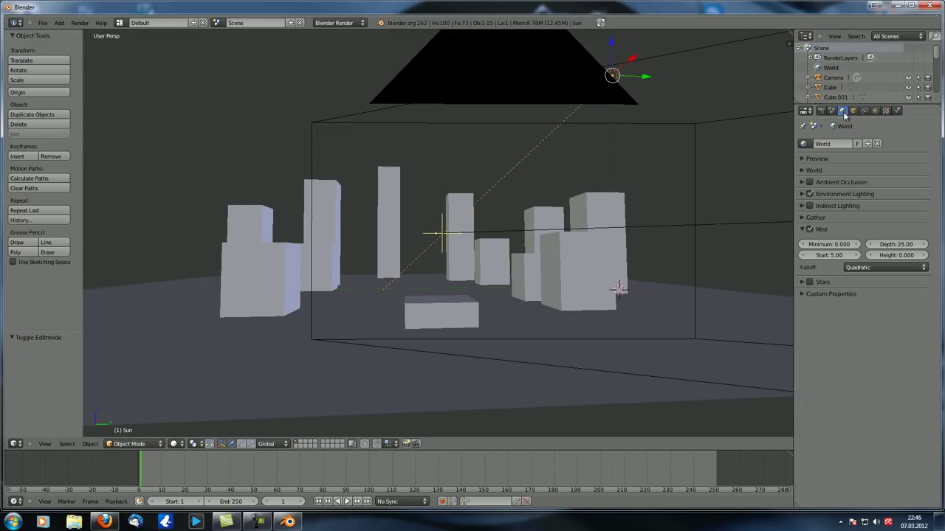
pyautogui.click(805, 171)
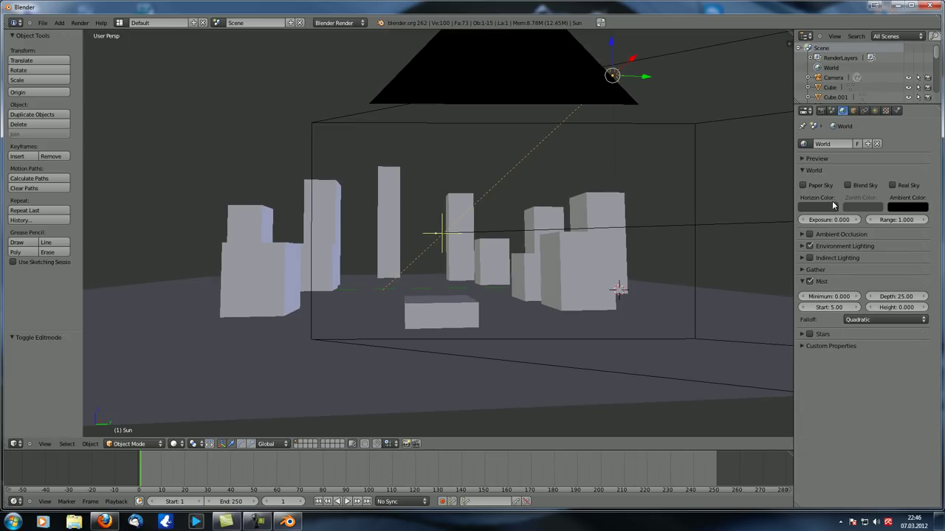
pyautogui.click(820, 209)
pyautogui.click(851, 97)
pyautogui.moveTo(886, 109); pyautogui.dragTo(883, 87)
pyautogui.moveTo(614, 285); pyautogui.dragTo(592, 285, button='middle')
pyautogui.press('F12')
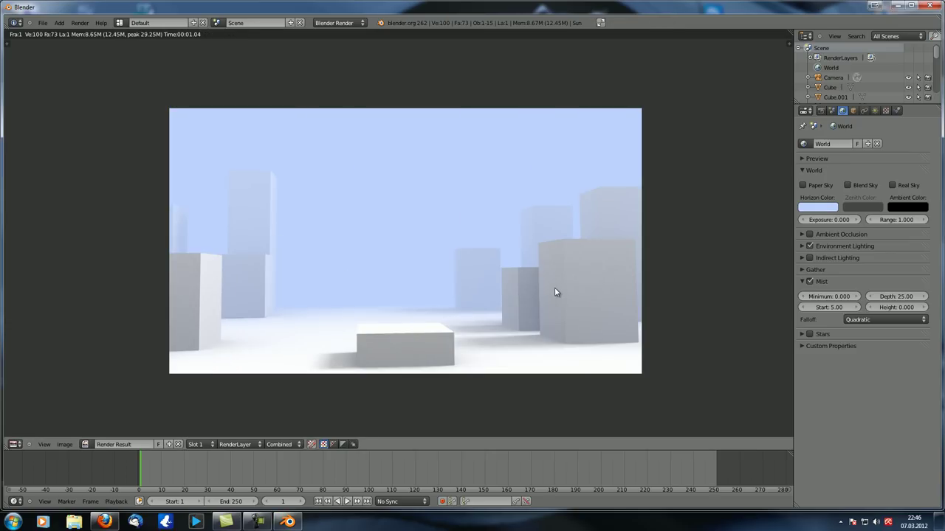
pyautogui.scroll(1, 482, 285)
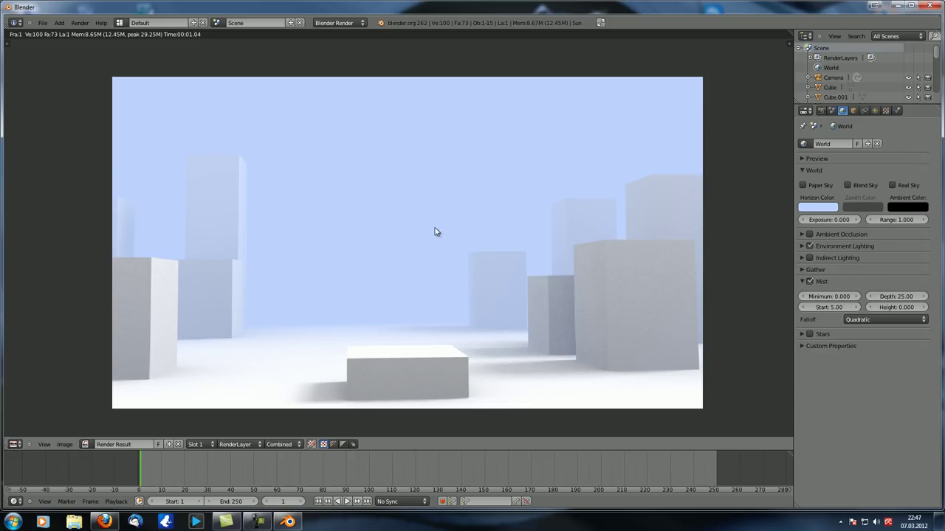
# Set the World's Mist Depth to 5, render the scene to judge the effect, and close the result.
pyautogui.click(876, 110)
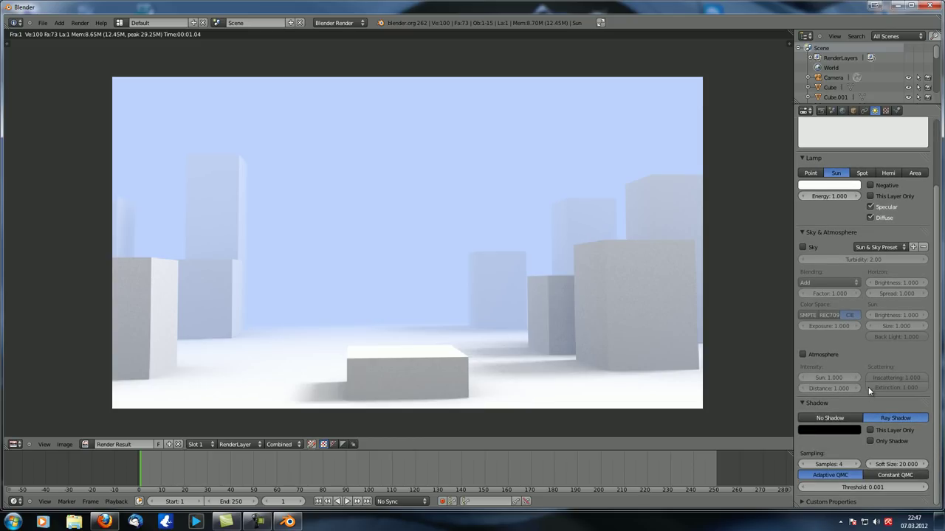
pyautogui.click(842, 110)
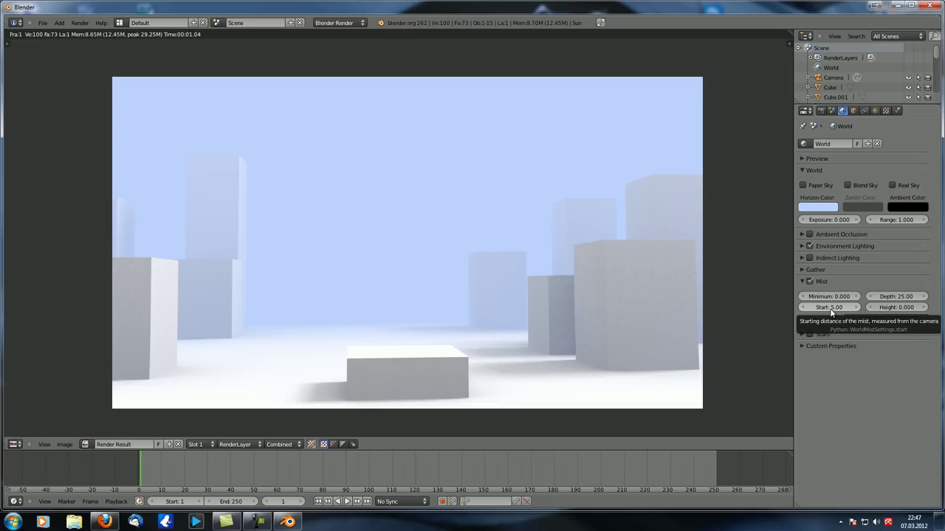
pyautogui.click(895, 296)
pyautogui.write('5')
pyautogui.press('Return')
pyautogui.press('Escape')
pyautogui.moveTo(389, 327); pyautogui.dragTo(461, 239, button='middle')
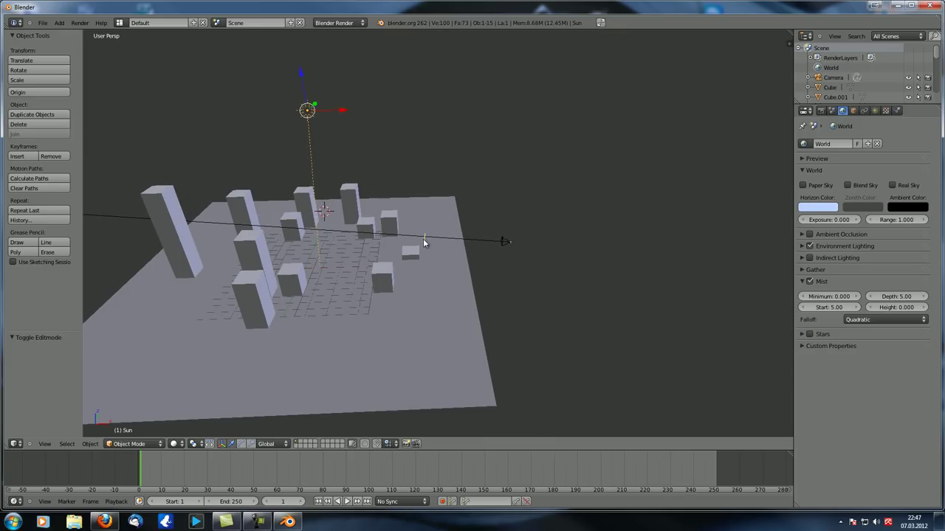
pyautogui.moveTo(428, 239); pyautogui.dragTo(444, 309, button='middle')
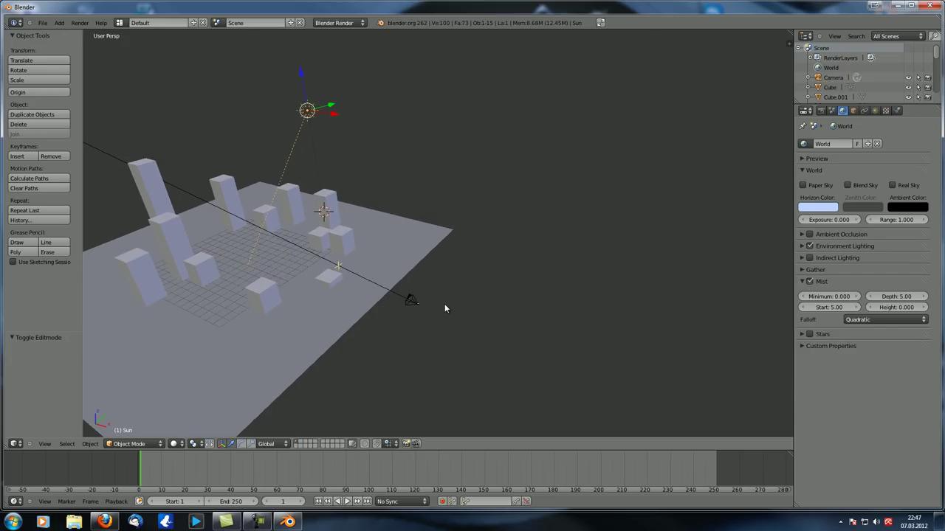
pyautogui.press('F12')
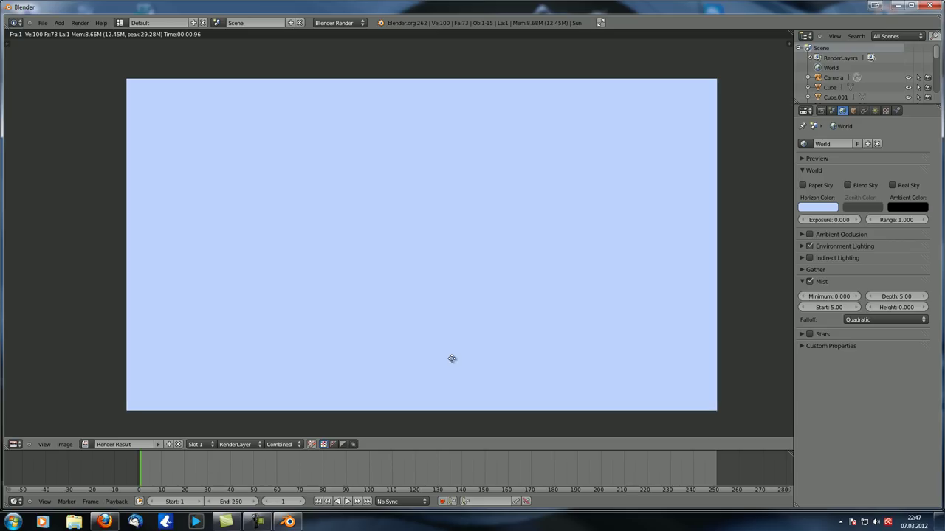
pyautogui.press('Escape')
# Set the Mist Depth to 25 and Start to 20, and render the scene.
pyautogui.click(908, 297)
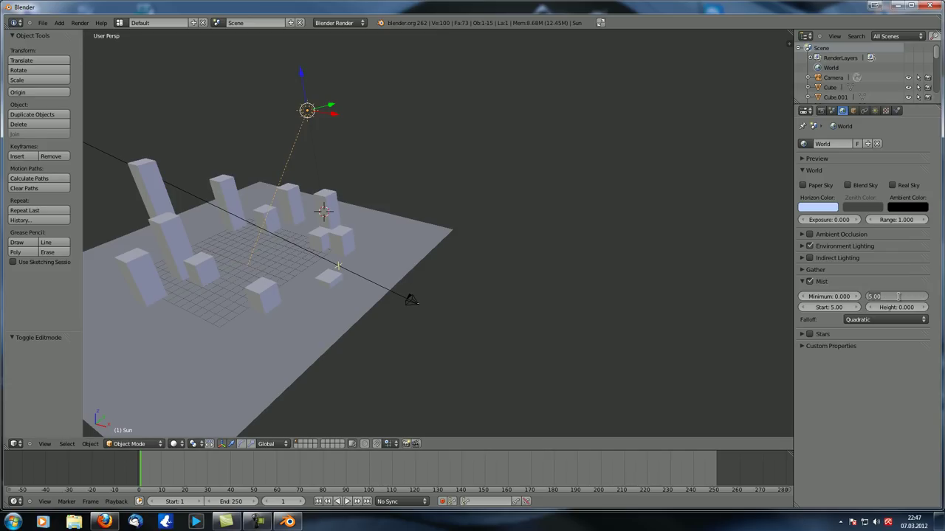
pyautogui.write('25')
pyautogui.press('Return')
pyautogui.click(830, 308)
pyautogui.write('20')
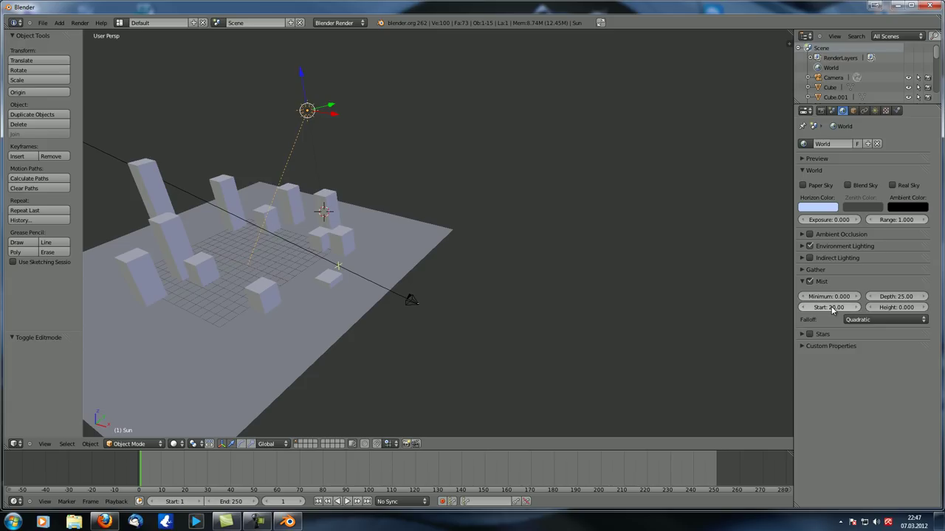
pyautogui.press('Return')
pyautogui.moveTo(273, 299); pyautogui.dragTo(397, 271, button='middle')
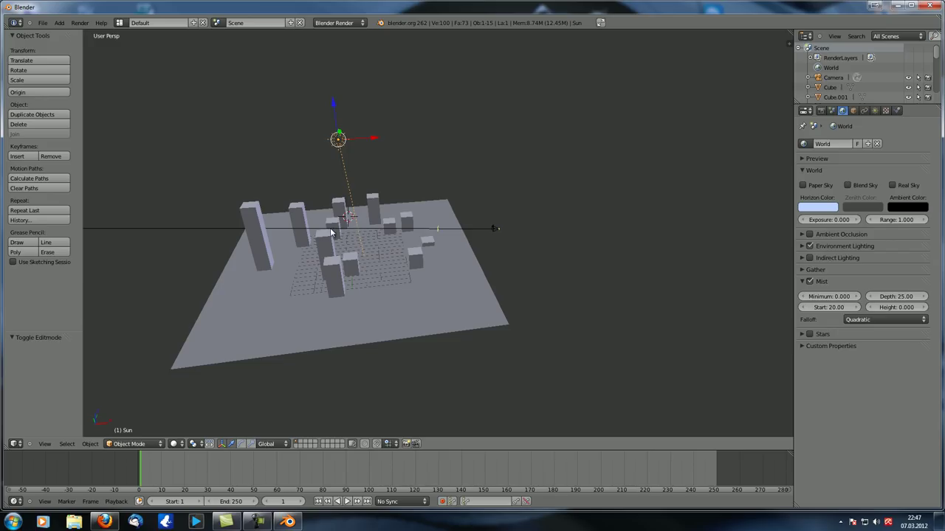
pyautogui.moveTo(172, 235); pyautogui.dragTo(353, 260, button='middle')
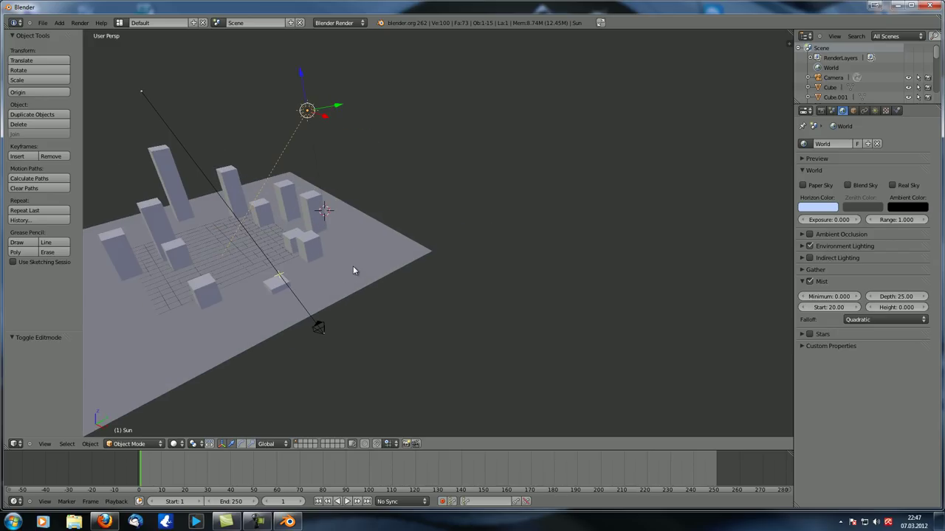
pyautogui.press('F12')
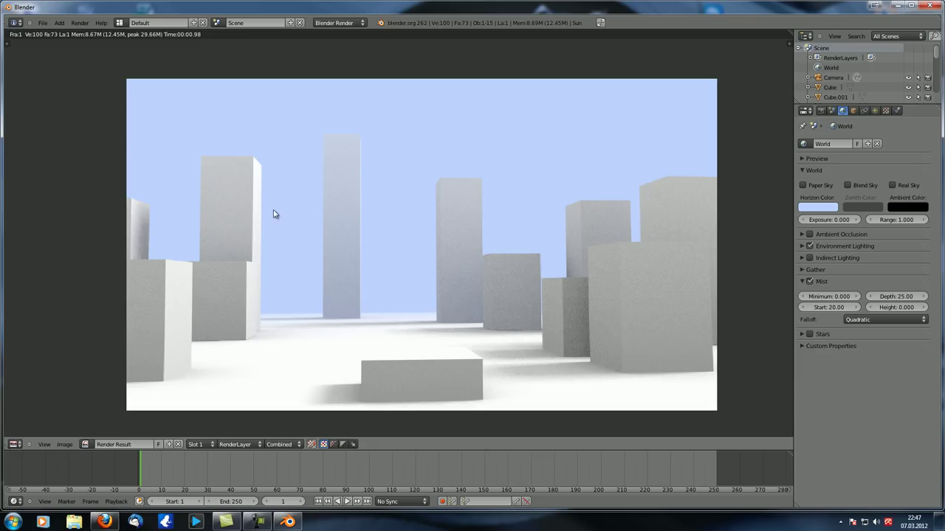
pyautogui.moveTo(343, 276); pyautogui.dragTo(375, 276, button='middle')
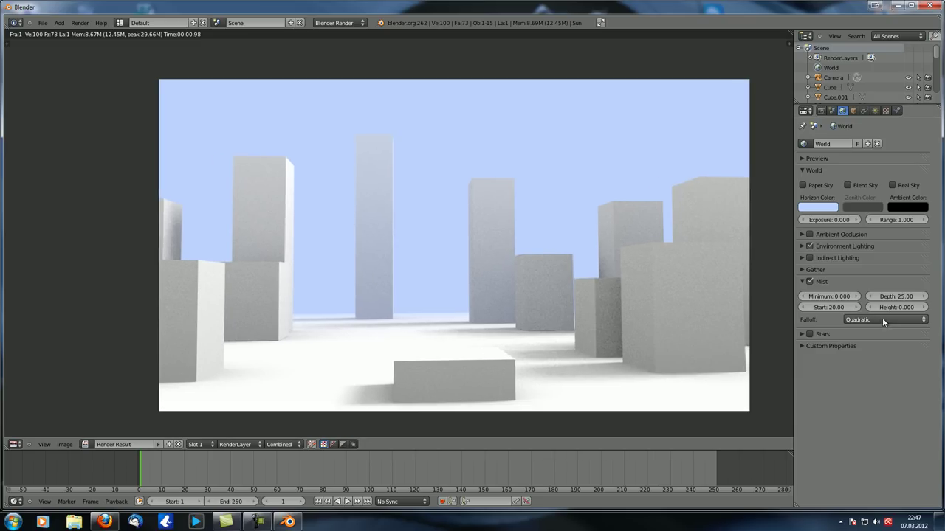
# Set the Mist Start back to 5 and render the scene again.
pyautogui.click(824, 307)
pyautogui.press('Return')
pyautogui.press('F12')
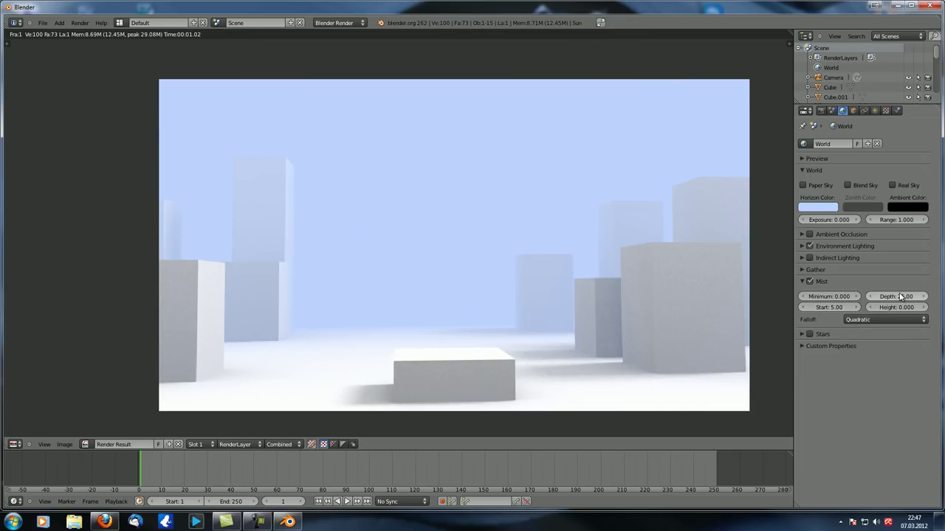
# Increase the Mist Depth to 50 and render the scene.
pyautogui.click(892, 296)
pyautogui.write('50')
pyautogui.press('Return')
pyautogui.press('F12')
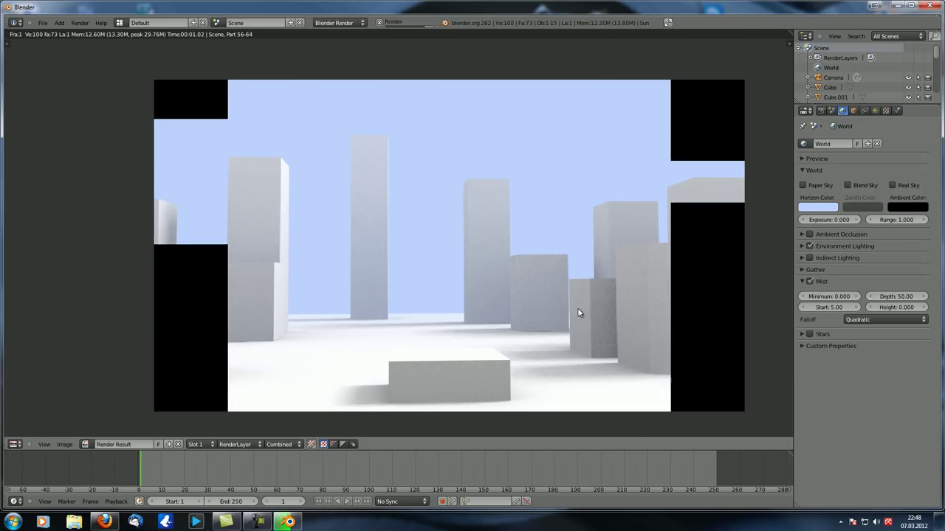
# Reduce the Mist Depth to 30 and render the scene.
pyautogui.click(899, 296)
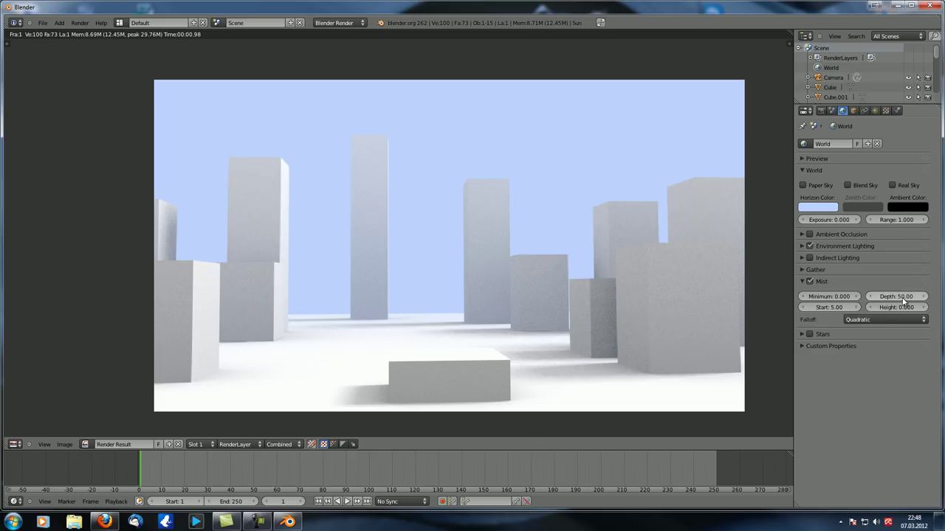
pyautogui.write('30')
pyautogui.press('Return')
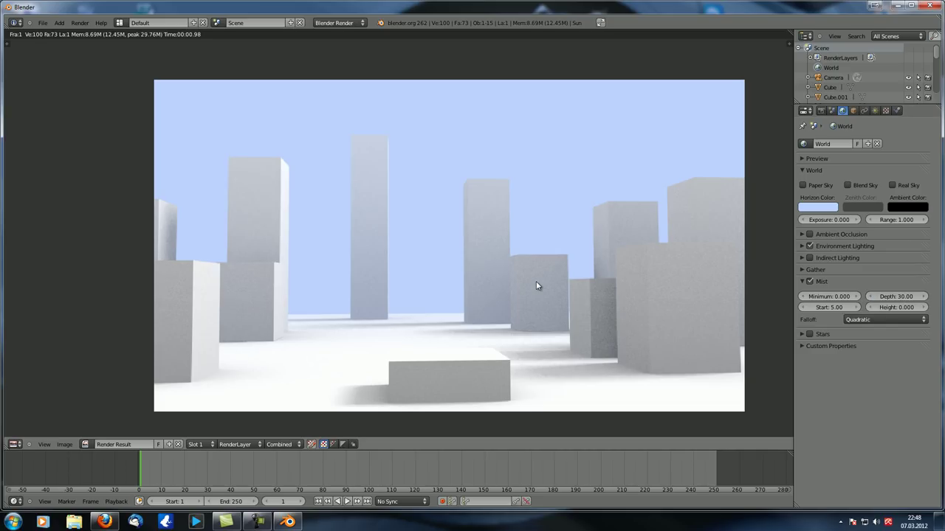
pyautogui.press('F12')
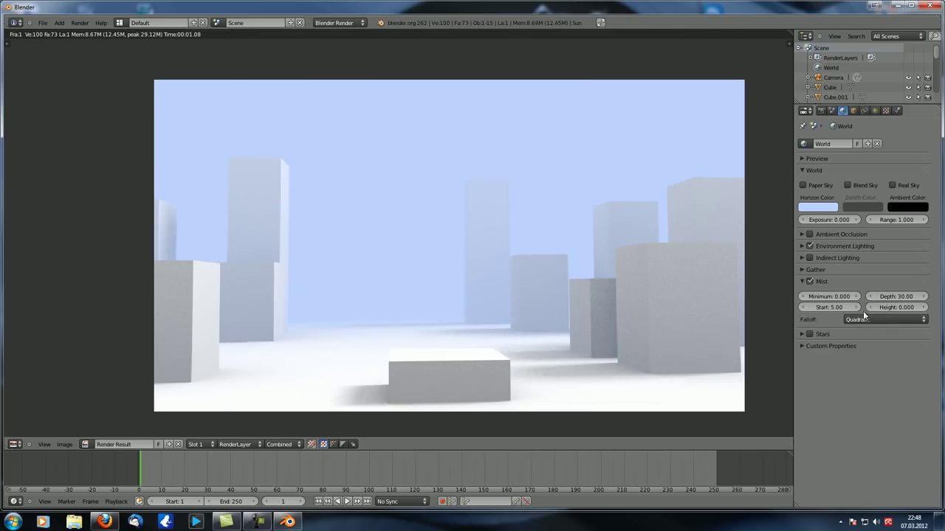
# Set the Mist Minimum intensity to 1 and render the scene.
pyautogui.click(835, 297)
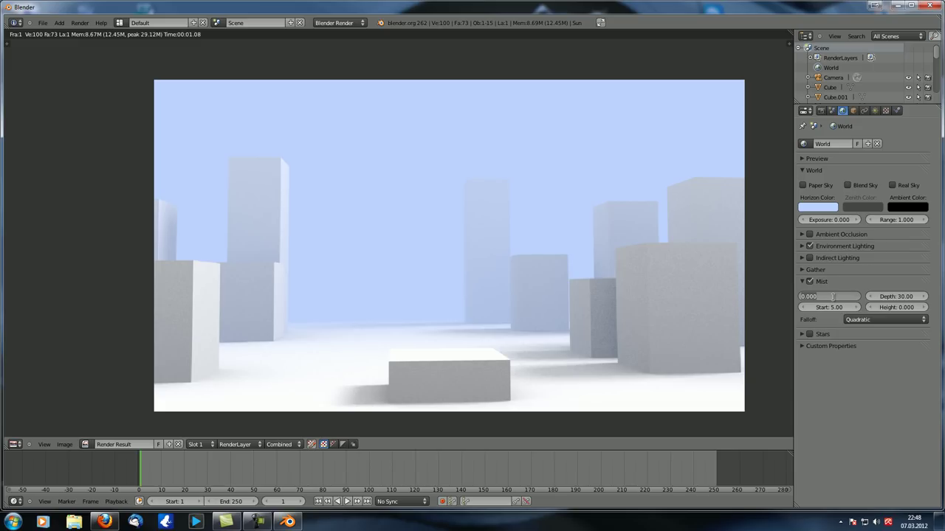
pyautogui.write('1')
pyautogui.press('Return')
pyautogui.moveTo(855, 294); pyautogui.dragTo(843, 297)
pyautogui.moveTo(587, 305); pyautogui.dragTo(574, 304, button='middle')
pyautogui.press('F12')
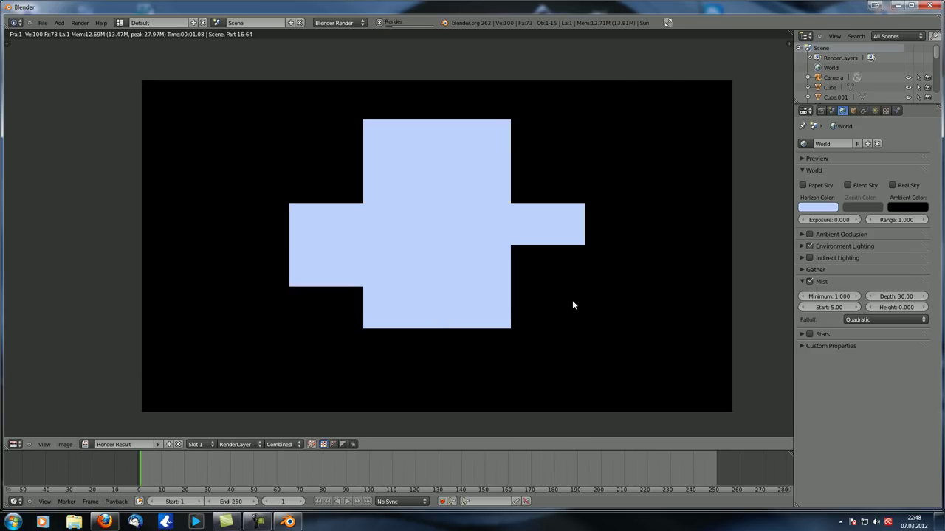
# Lower the Mist Minimum intensity to 0.2 and render the scene.
pyautogui.click(825, 296)
pyautogui.write('0.2')
pyautogui.press('Return')
pyautogui.press('F12')
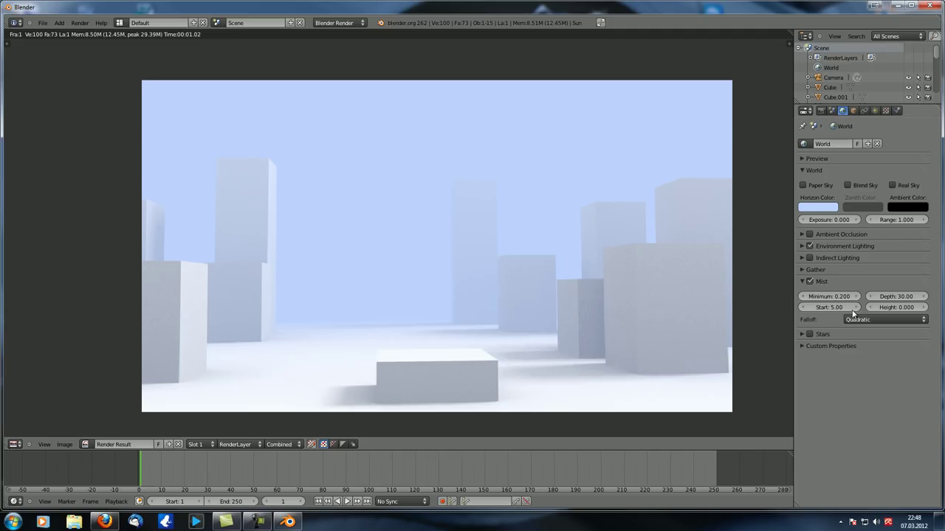
# Reset the Mist Minimum intensity to 0 and render the scene.
pyautogui.click(829, 296)
pyautogui.write('0')
pyautogui.press('Return')
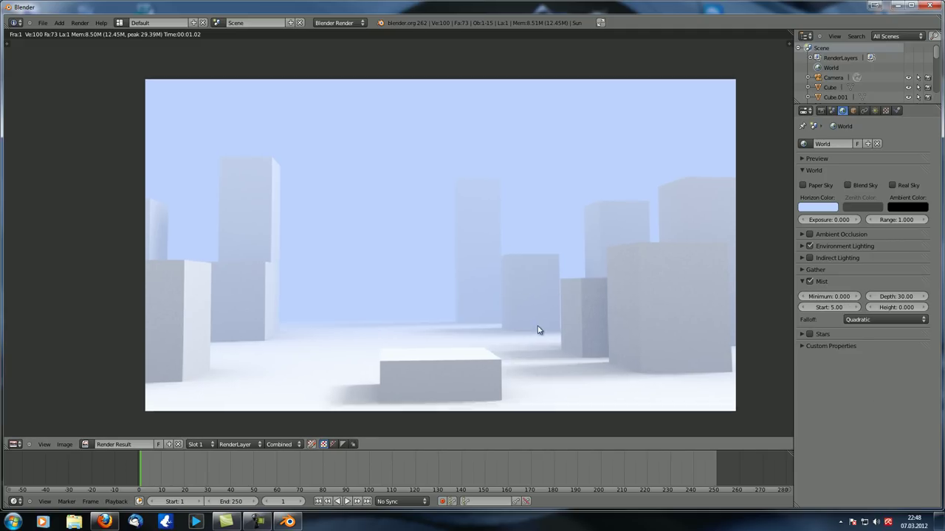
pyautogui.press('F12')
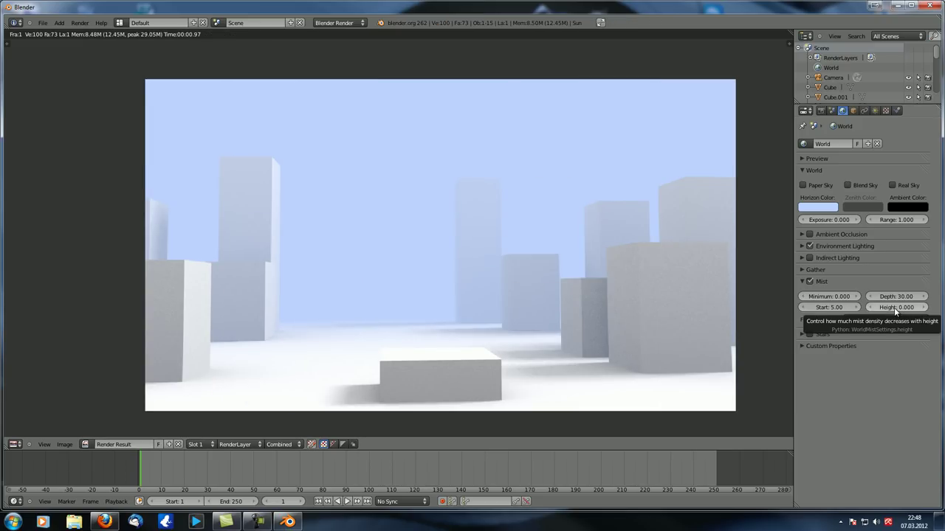
# Set the Mist Height to 5 and render the scene to examine how the mist thins upward.
pyautogui.moveTo(895, 310)
pyautogui.mouseDown()
pyautogui.moveTo(930, 310)
pyautogui.moveTo(899, 309)
pyautogui.mouseUp()
pyautogui.click(895, 308)
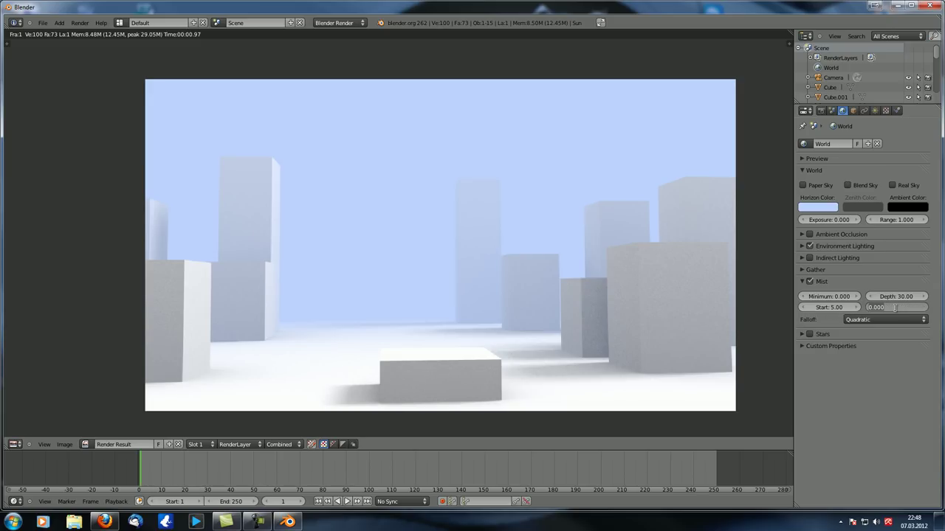
pyautogui.moveTo(602, 249); pyautogui.dragTo(608, 256, button='middle')
pyautogui.press('F12')
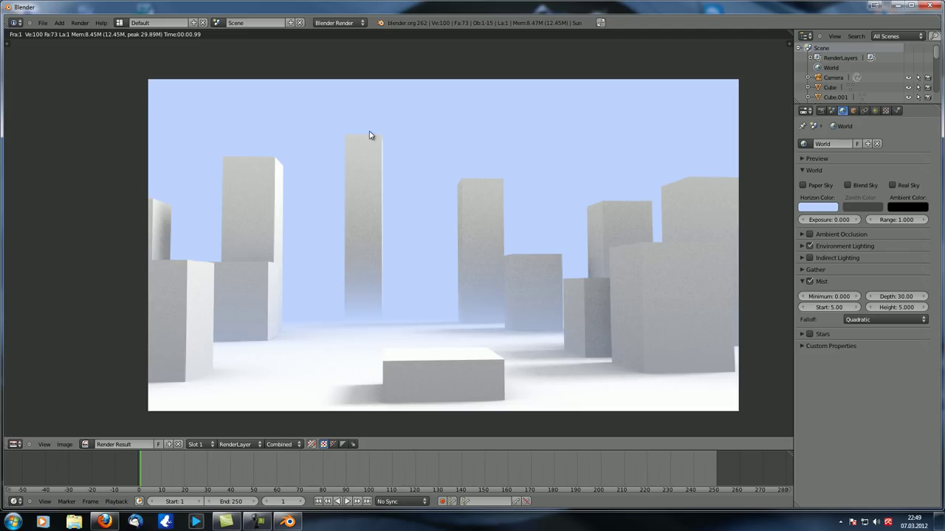
# Lower the Mist Height to 0.5, keeping Start at 5, and render the scene.
pyautogui.click(828, 307)
pyautogui.press('Return')
pyautogui.click(898, 308)
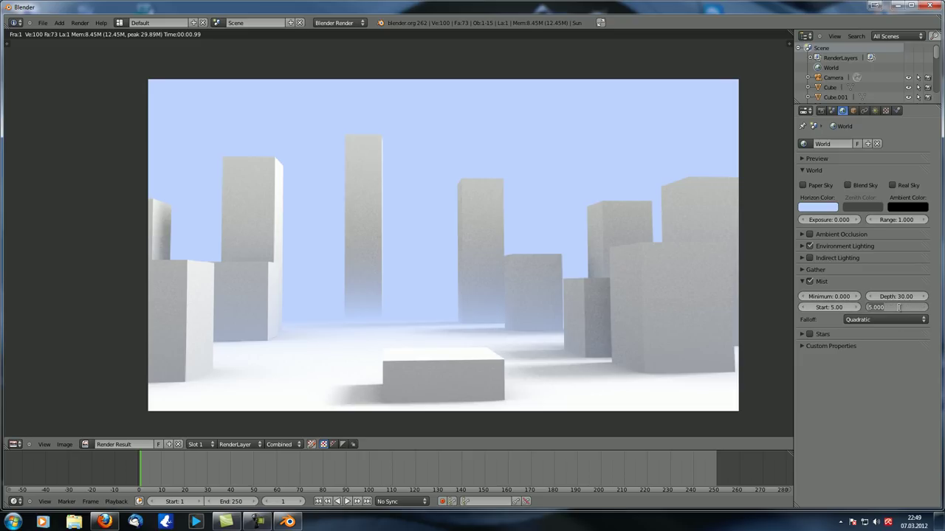
pyautogui.press('BackSpace')
pyautogui.write('.5')
pyautogui.press('Return')
pyautogui.press('F12')
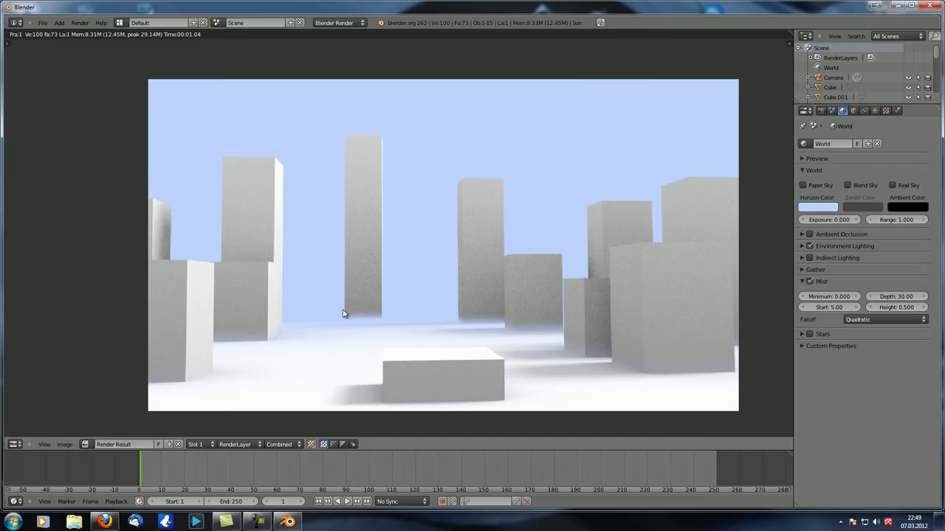
# Reset the Mist Height to 0 and render the scene.
pyautogui.moveTo(896, 307); pyautogui.dragTo(868, 307)
pyautogui.press('F12')
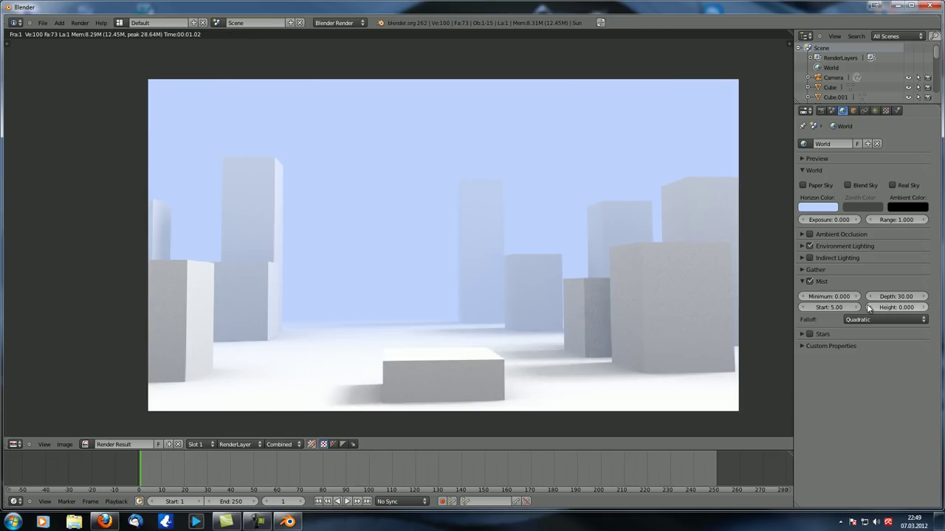
# Set the Mist Height to 20 and render the scene.
pyautogui.click(895, 307)
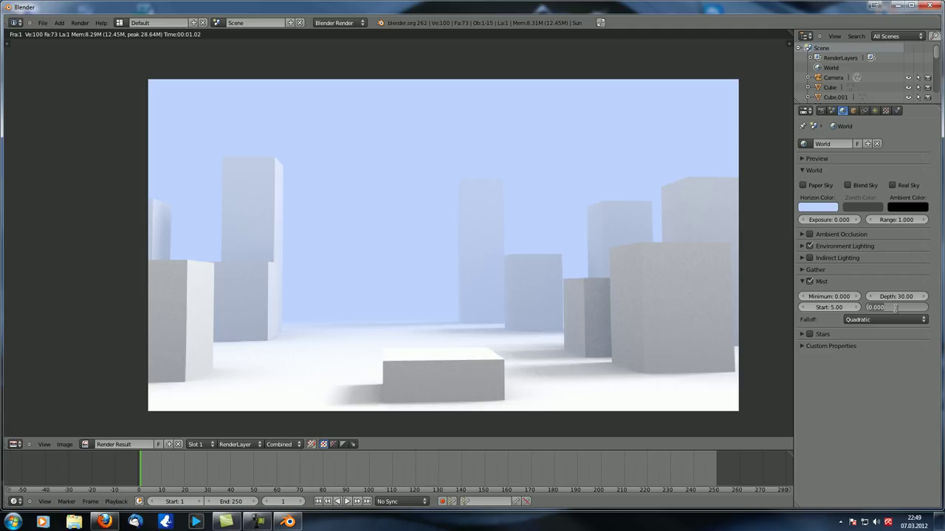
pyautogui.write('20')
pyautogui.press('Return')
pyautogui.press('F12')
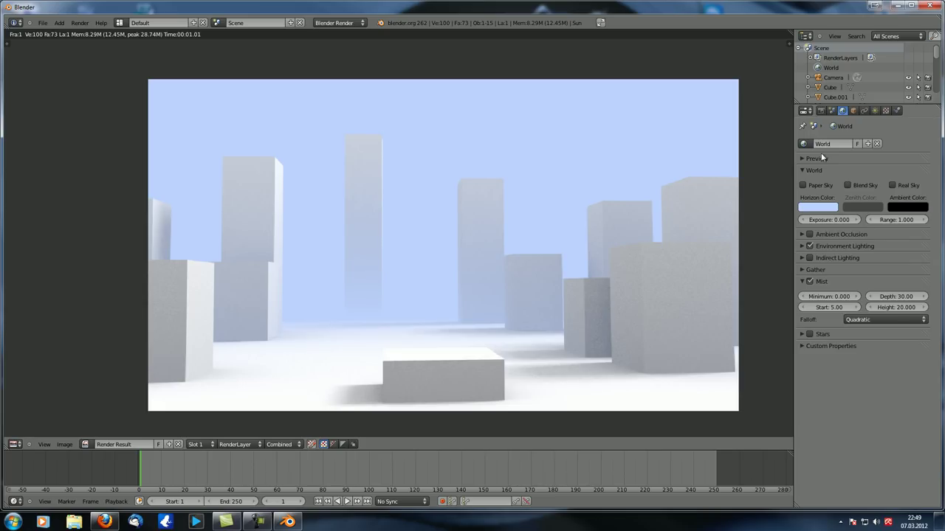
# Add a new Clouds texture to the World's first texture slot.
pyautogui.click(886, 110)
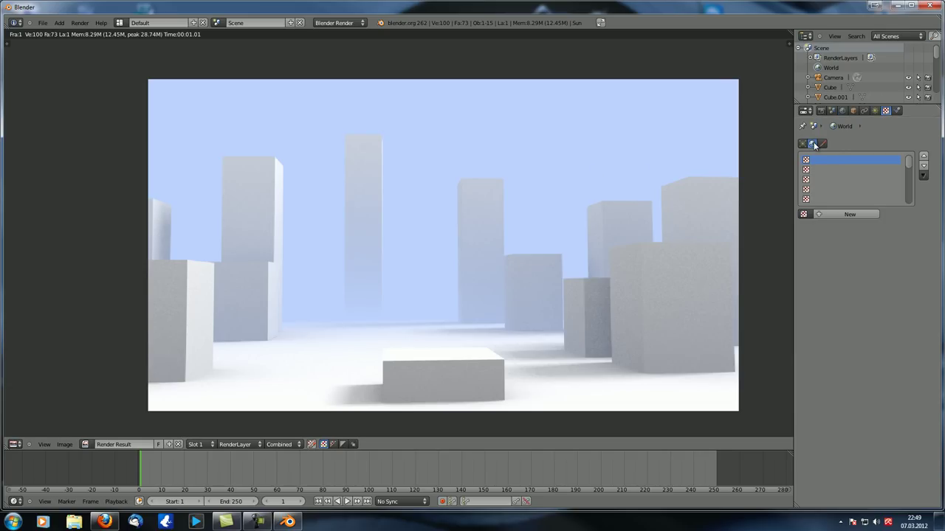
pyautogui.click(832, 213)
pyautogui.scroll(-5, 847, 295)
pyautogui.scroll(5, 853, 265)
pyautogui.scroll(-5, 854, 238)
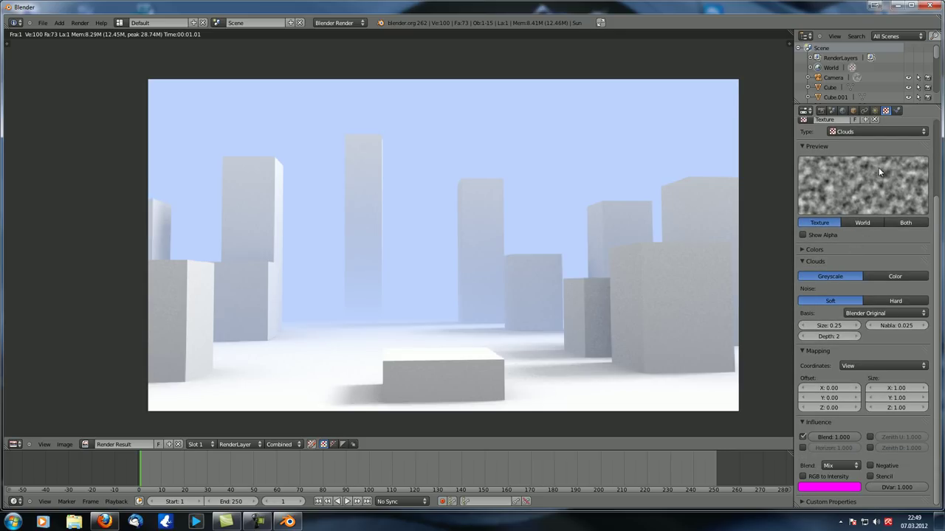
# Enable the Horizon influence of the World's Clouds texture alongside Blend and render the scene.
pyautogui.click(803, 448)
pyautogui.moveTo(600, 314); pyautogui.dragTo(598, 313, button='middle')
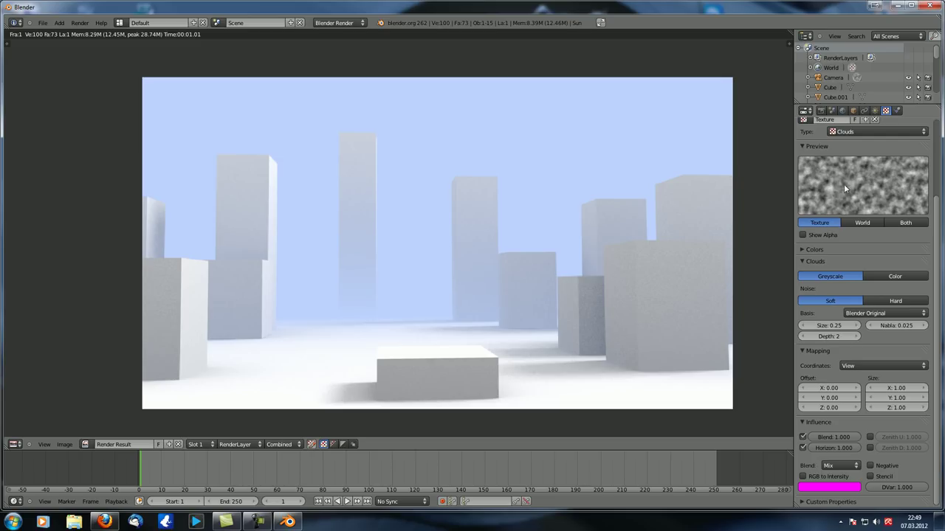
pyautogui.moveTo(478, 320); pyautogui.dragTo(494, 323, button='middle')
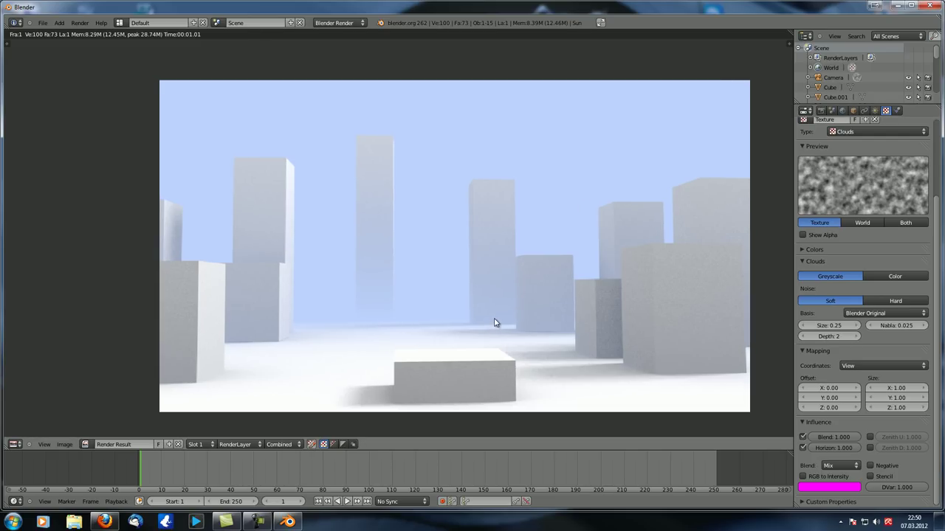
pyautogui.press('F12')
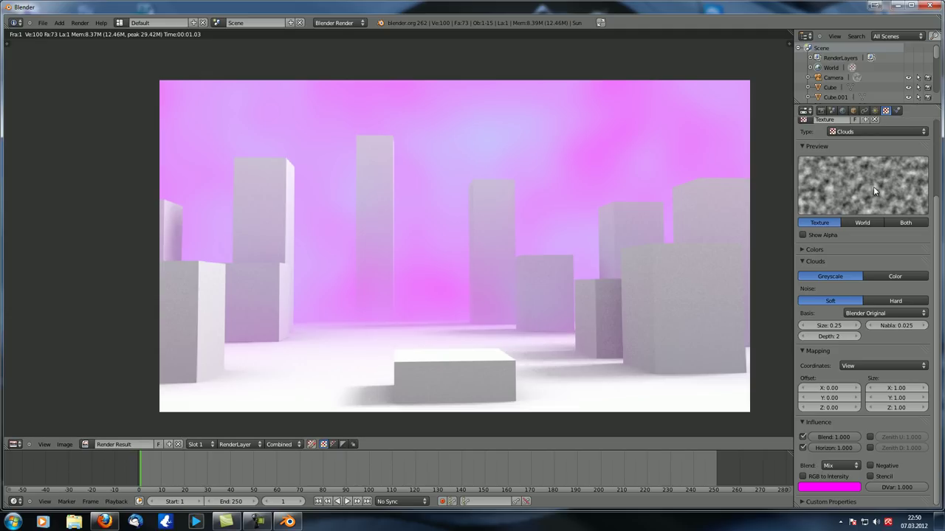
# Set the Clouds texture's noise size to 0.05 and render the scene.
pyautogui.click(827, 326)
pyautogui.write('0.05')
pyautogui.press('Return')
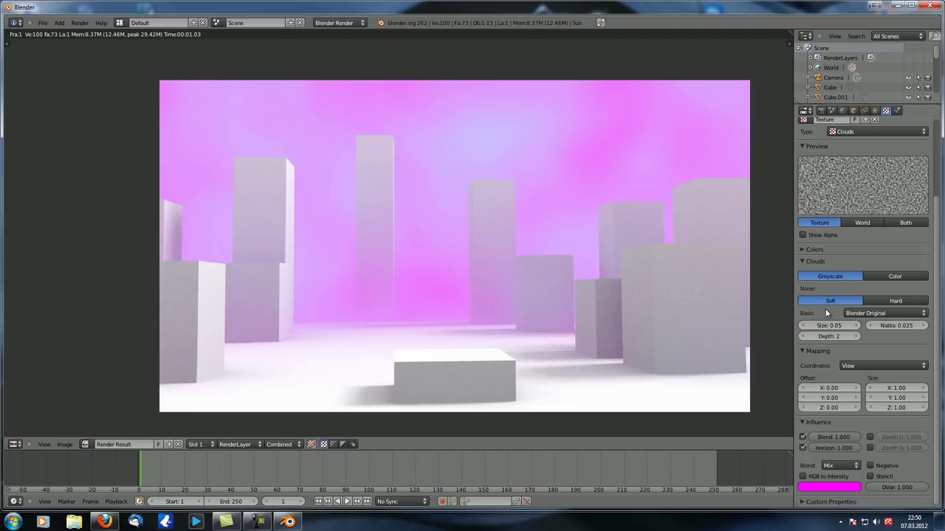
pyautogui.press('F12')
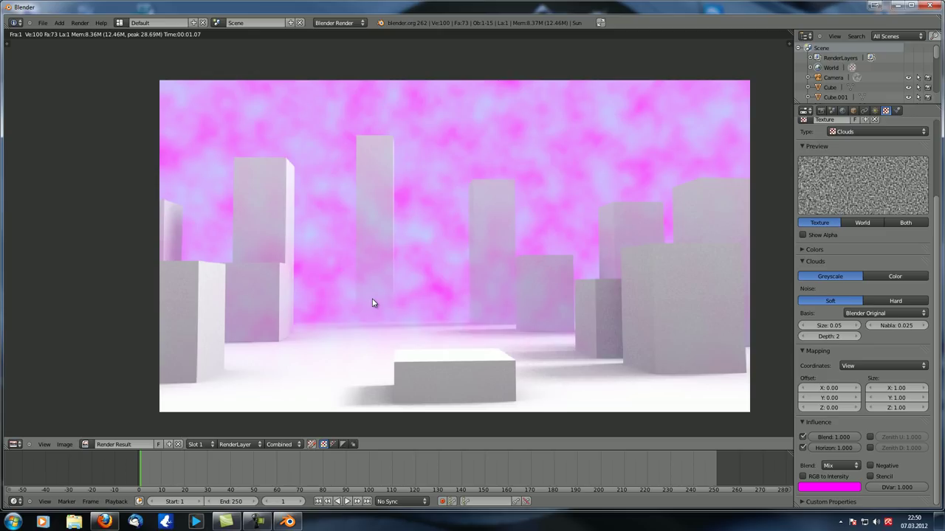
# Expand the render layer settings and try the Mist pass by toggling it on and off.
pyautogui.click(842, 110)
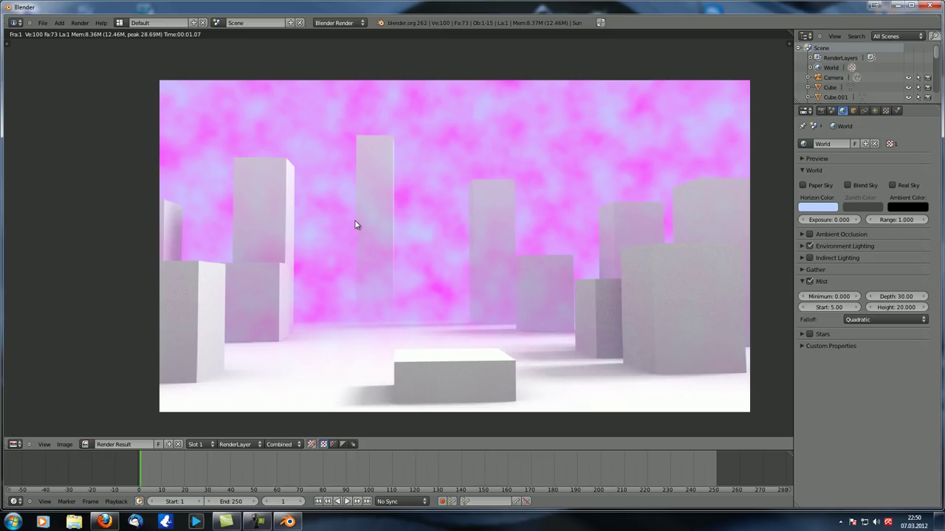
pyautogui.click(821, 110)
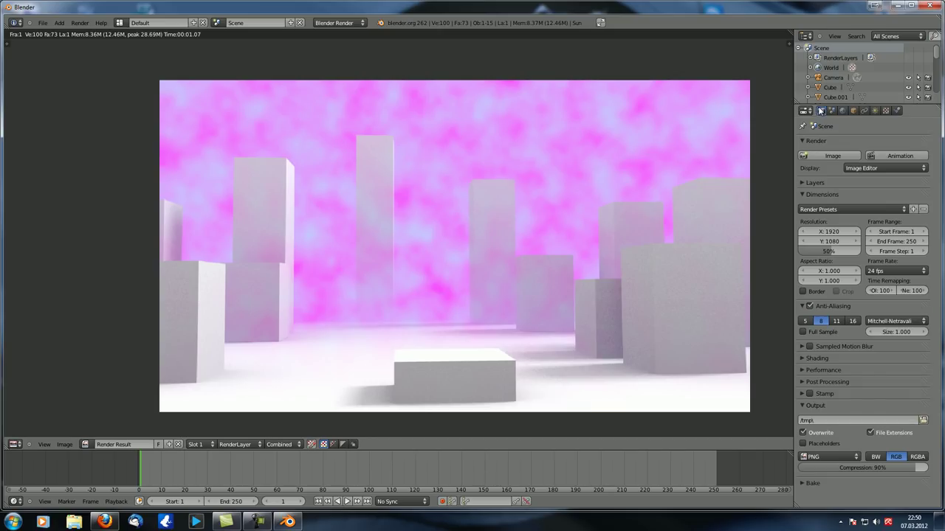
pyautogui.click(800, 183)
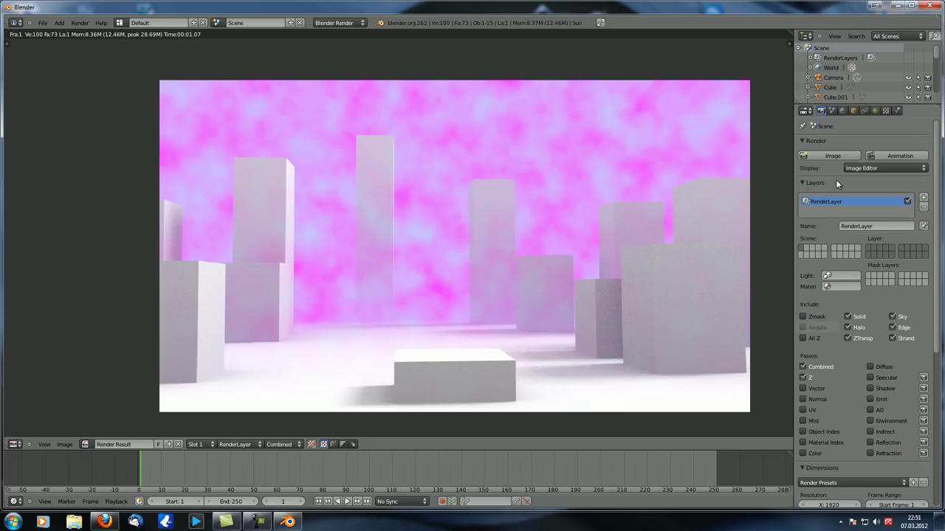
pyautogui.click(810, 420)
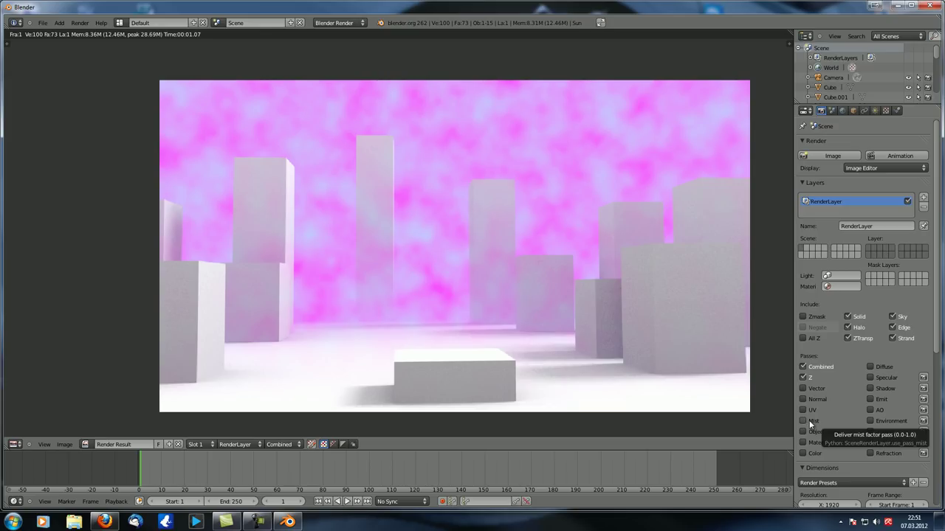
pyautogui.click(810, 421)
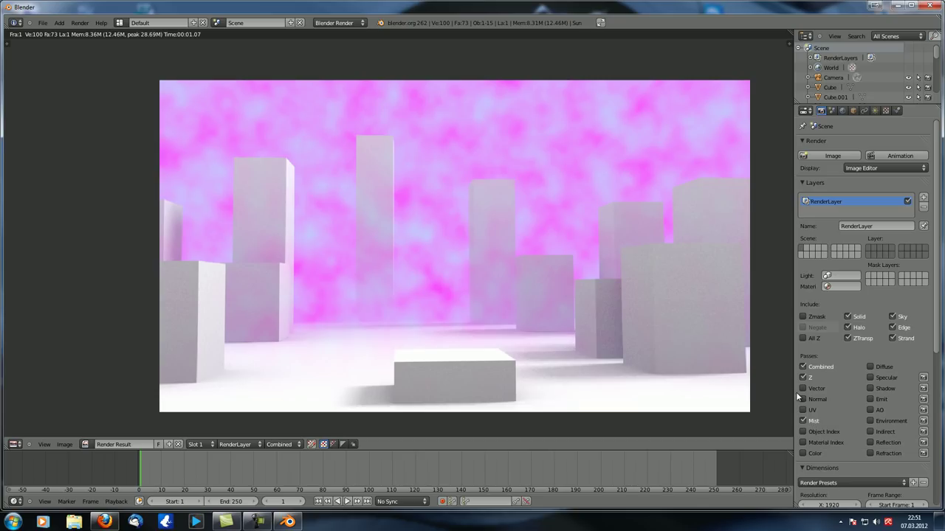
pyautogui.click(804, 421)
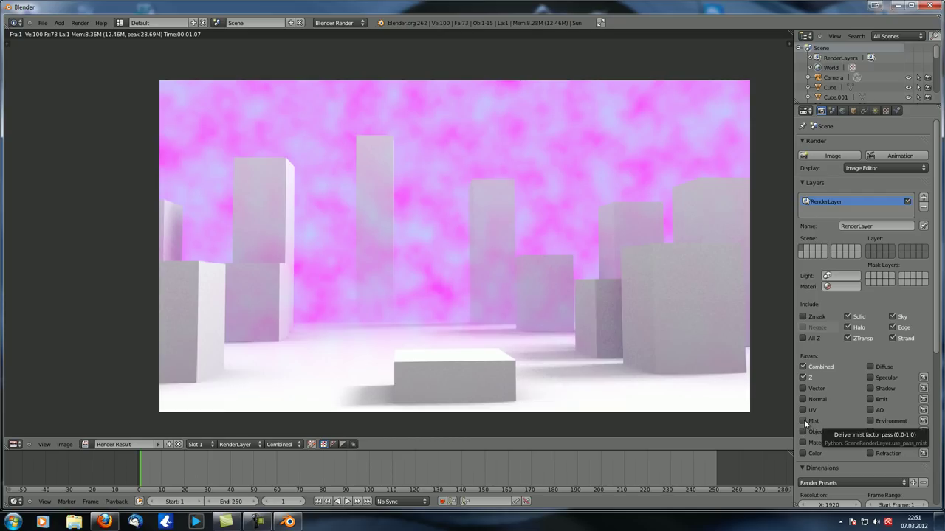
pyautogui.moveTo(547, 336); pyautogui.dragTo(528, 316, button='middle')
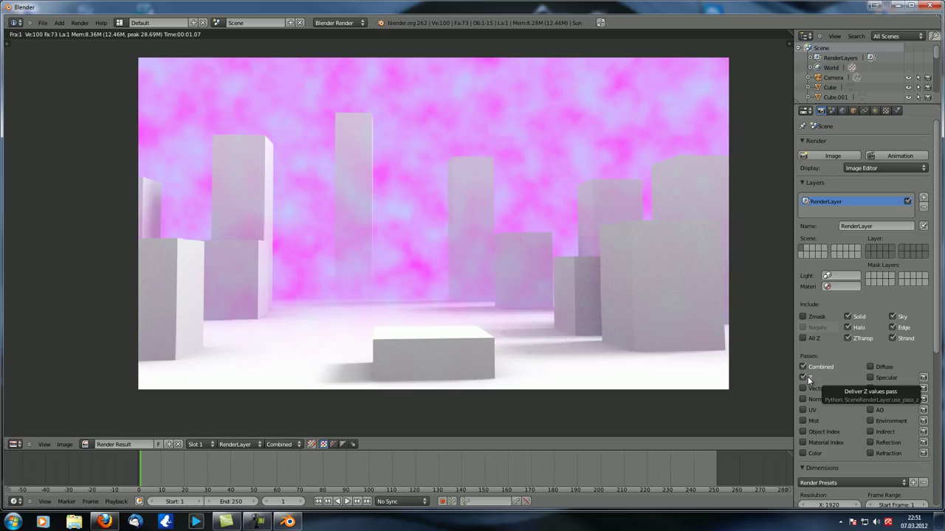
# Remove the Clouds texture from the World and render the scene.
pyautogui.click(842, 112)
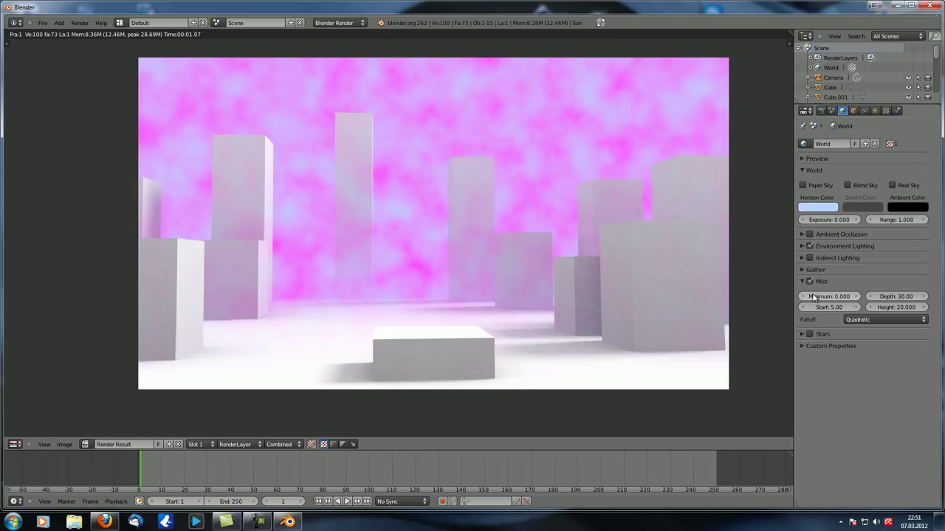
pyautogui.click(885, 110)
pyautogui.click(877, 145)
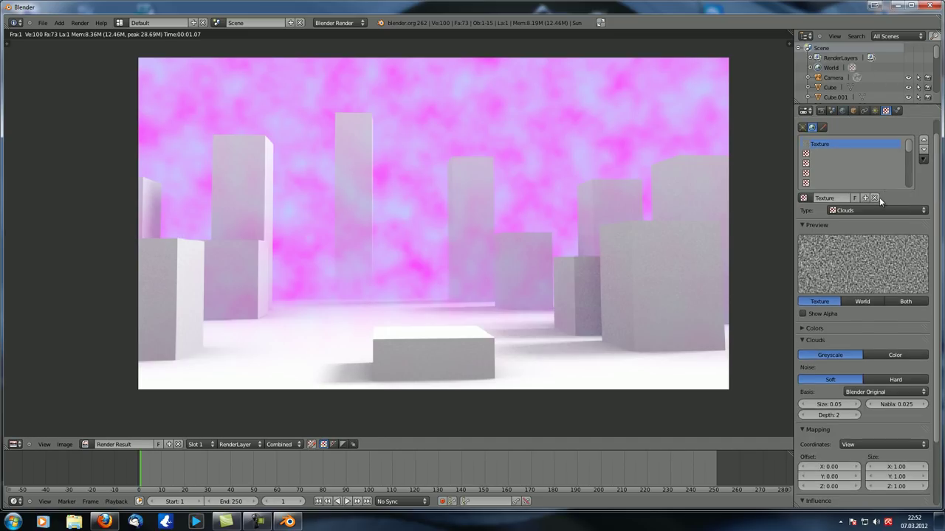
pyautogui.click(842, 110)
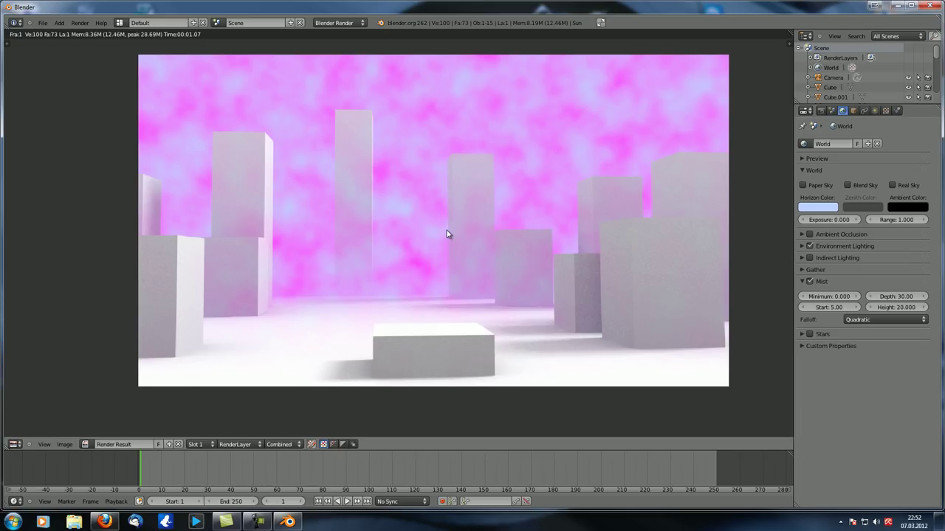
pyautogui.press('F12')
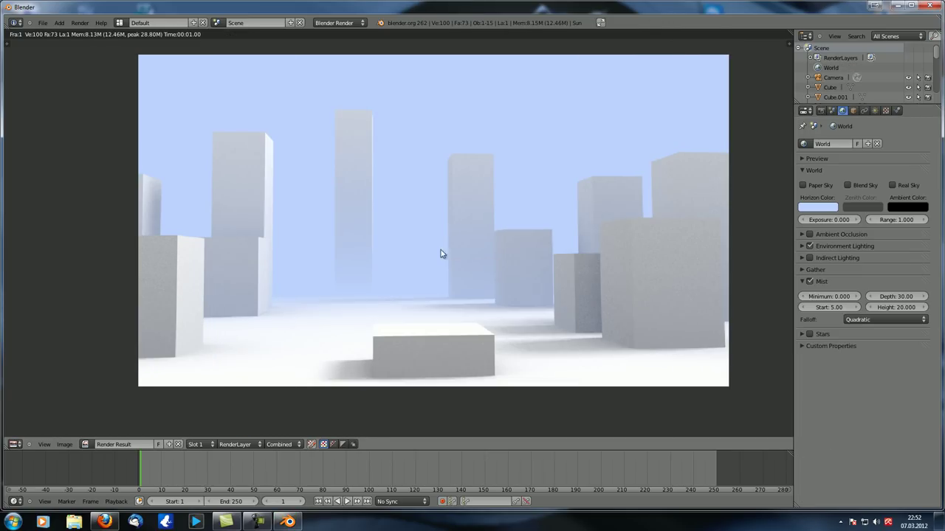
# Change the Mist falloff to Inverse Quadratic and render the scene.
pyautogui.scroll(1, 382, 293)
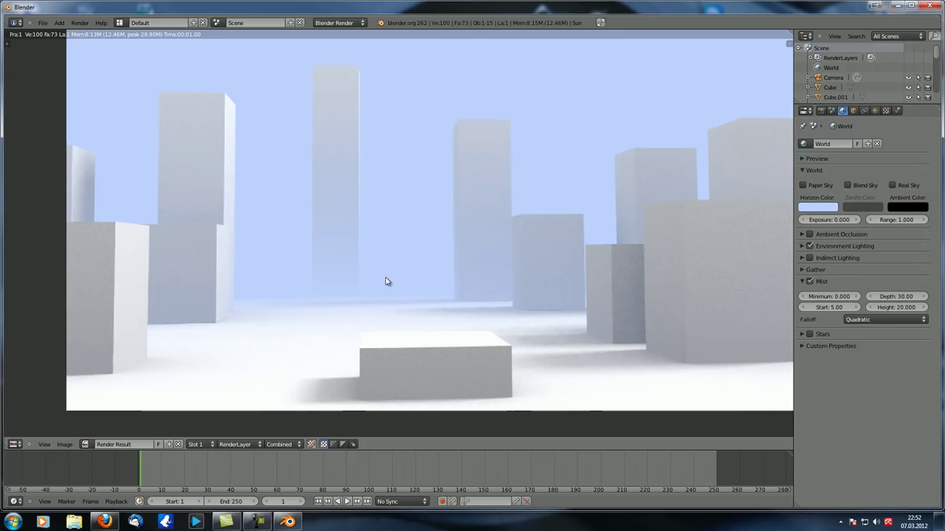
pyautogui.click(871, 320)
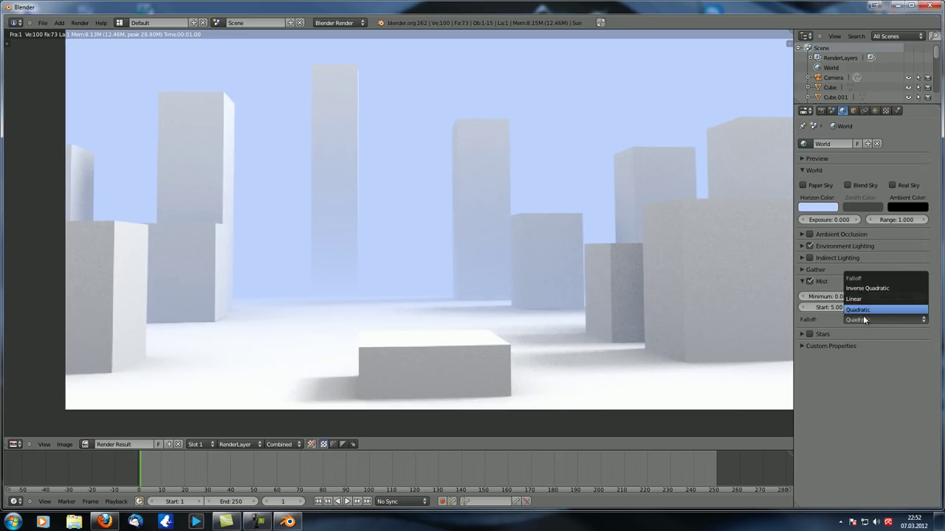
pyautogui.click(868, 288)
pyautogui.moveTo(520, 318); pyautogui.dragTo(517, 316, button='middle')
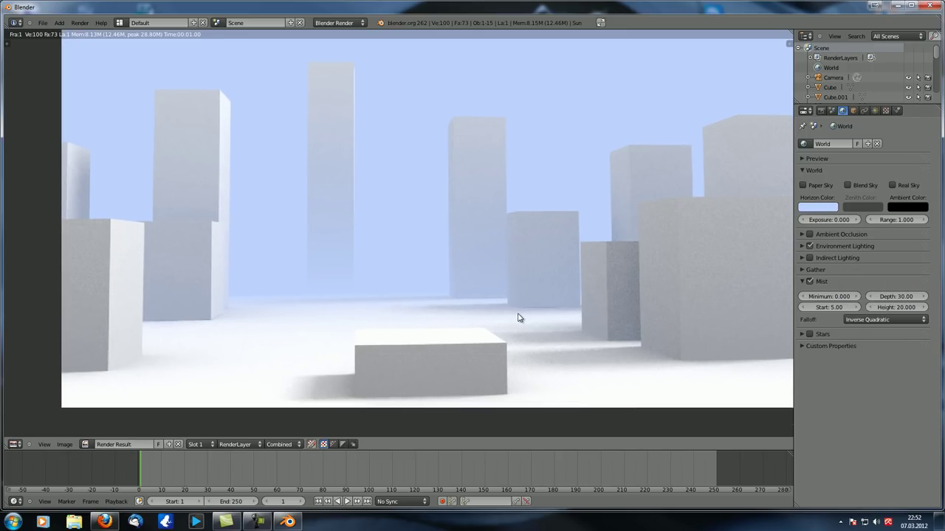
pyautogui.press('F12')
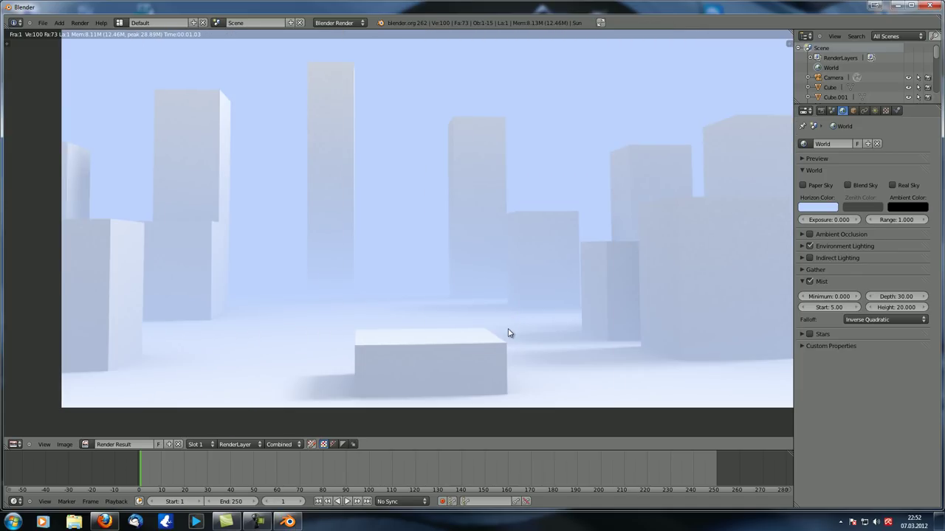
# Render the scene with the Mist falloff set to Linear and again with it set to Quadratic.
pyautogui.click(891, 318)
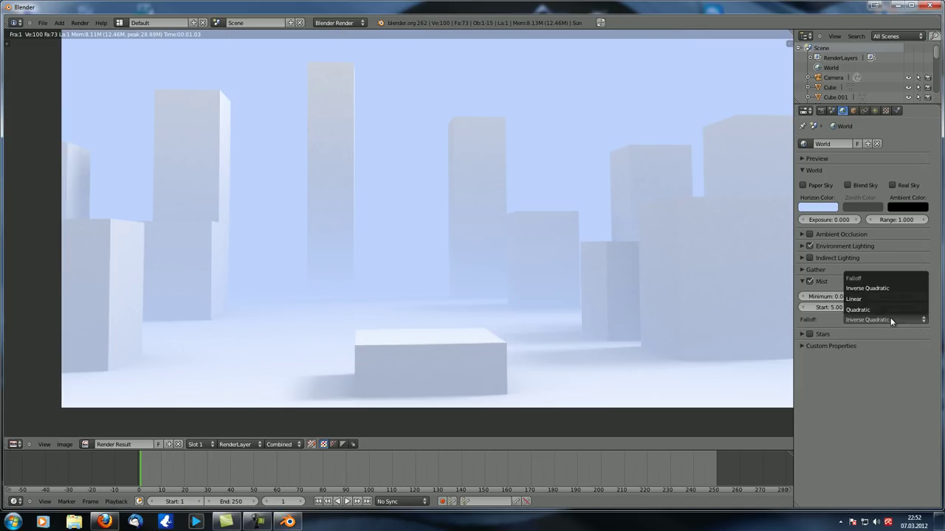
pyautogui.click(890, 300)
pyautogui.press('F12')
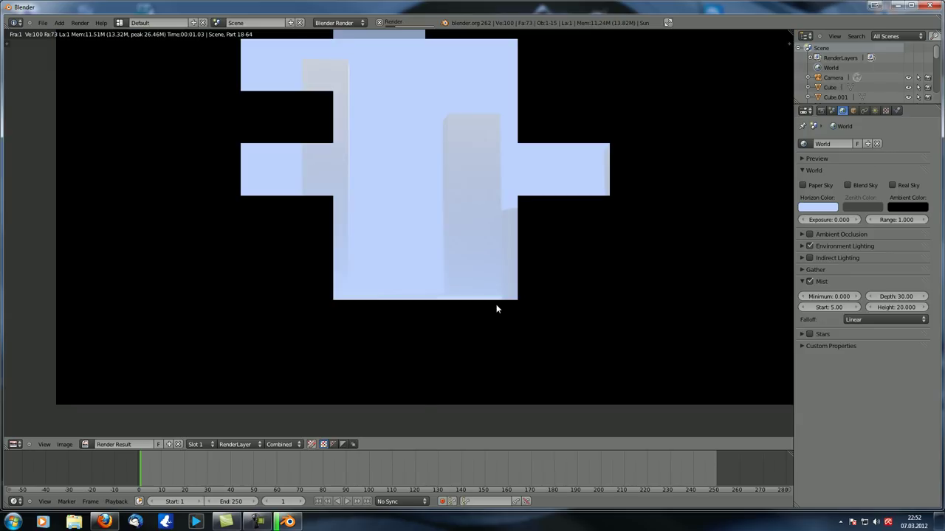
pyautogui.click(882, 322)
pyautogui.click(872, 309)
pyautogui.press('F12')
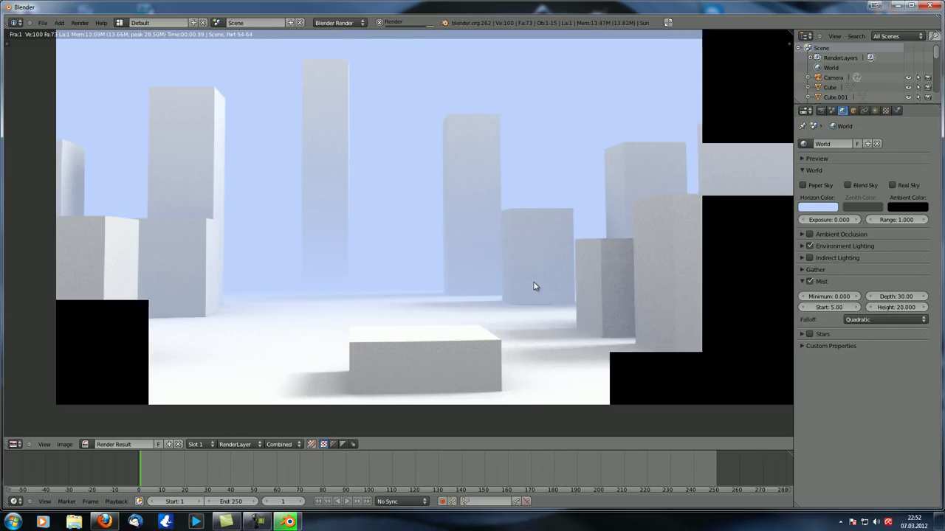
# Render the scene with Linear Mist falloff and again with Inverse Quadratic for comparison.
pyautogui.click(873, 319)
pyautogui.click(866, 298)
pyautogui.press('F12')
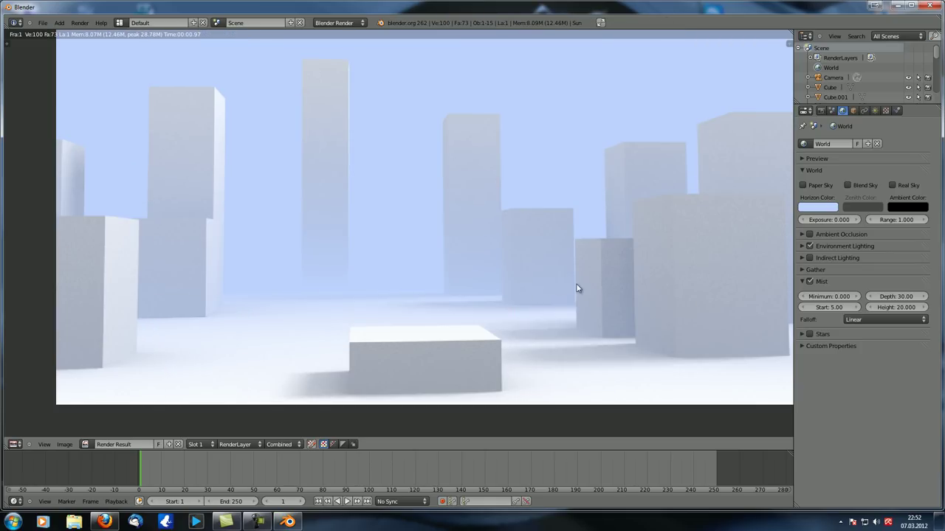
pyautogui.click(884, 324)
pyautogui.click(884, 287)
pyautogui.moveTo(421, 277); pyautogui.dragTo(411, 274, button='middle')
pyautogui.press('F12')
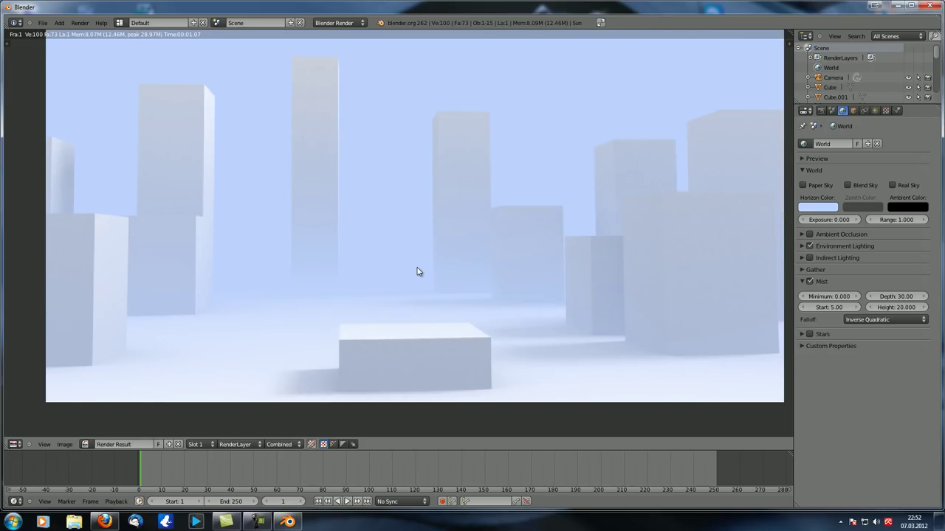
# Switch the Mist falloff to Quadratic and back to Inverse Quadratic, and re-render the scene.
pyautogui.click(883, 319)
pyautogui.click(884, 312)
pyautogui.click(876, 318)
pyautogui.click(886, 286)
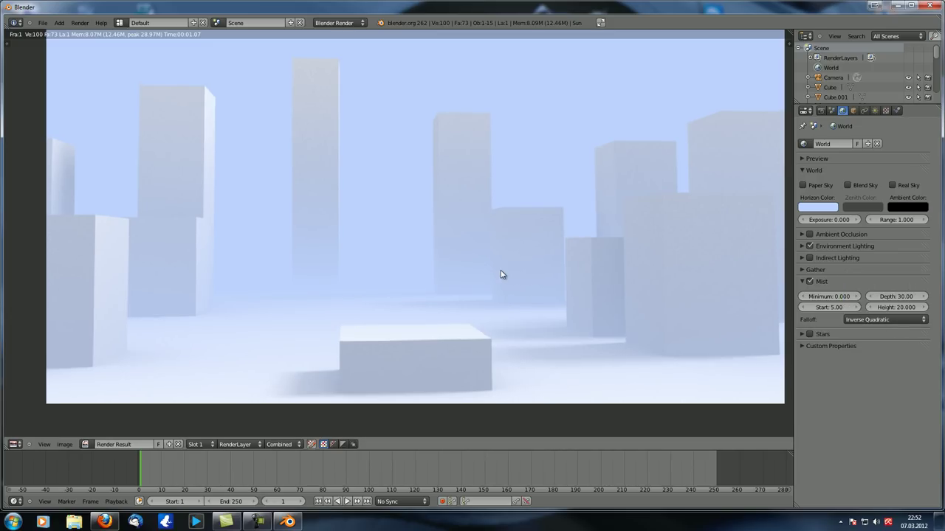
pyautogui.press('F12')
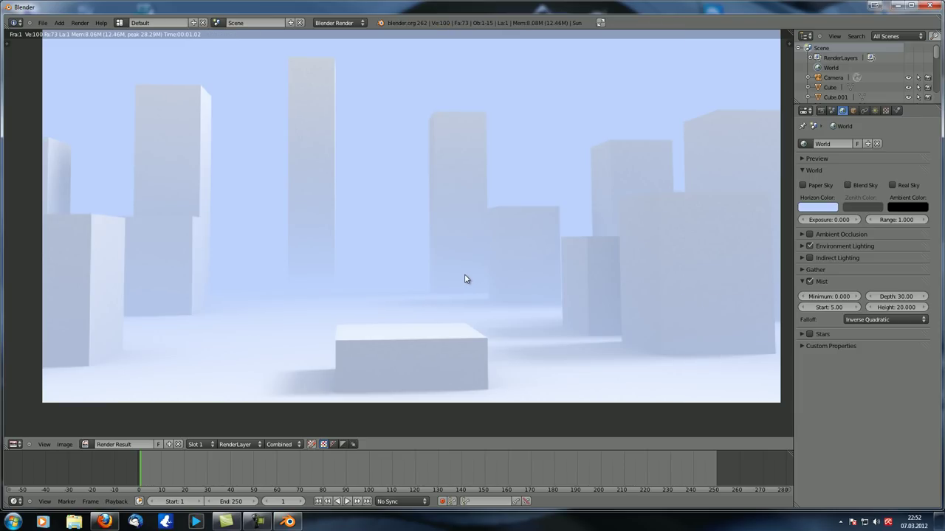
pyautogui.moveTo(465, 279); pyautogui.dragTo(470, 270, button='middle')
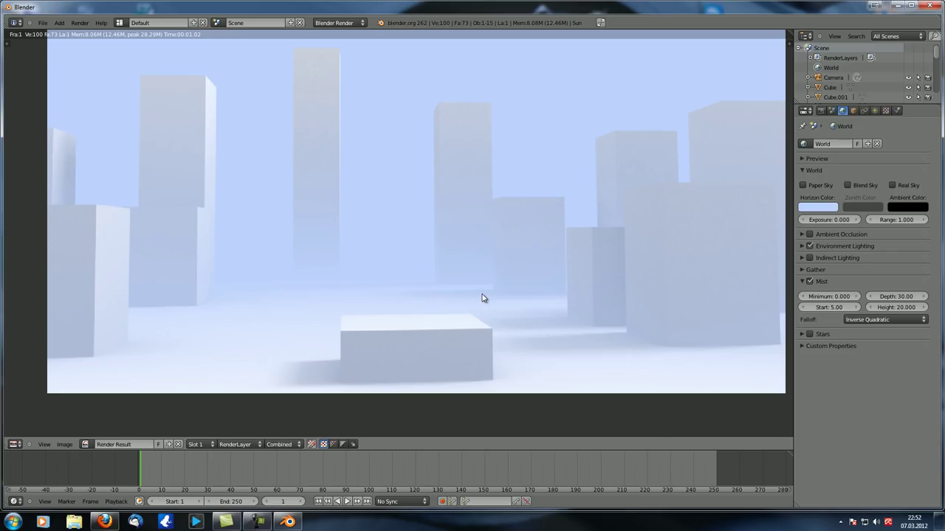
# Leave the render result for the scene's camera view, and disable the World mist and collapse its settings.
pyautogui.press('Escape')
pyautogui.moveTo(481, 299); pyautogui.dragTo(425, 275, button='middle')
pyautogui.moveTo(346, 282); pyautogui.dragTo(356, 262, button='middle')
pyautogui.press('KP_0')
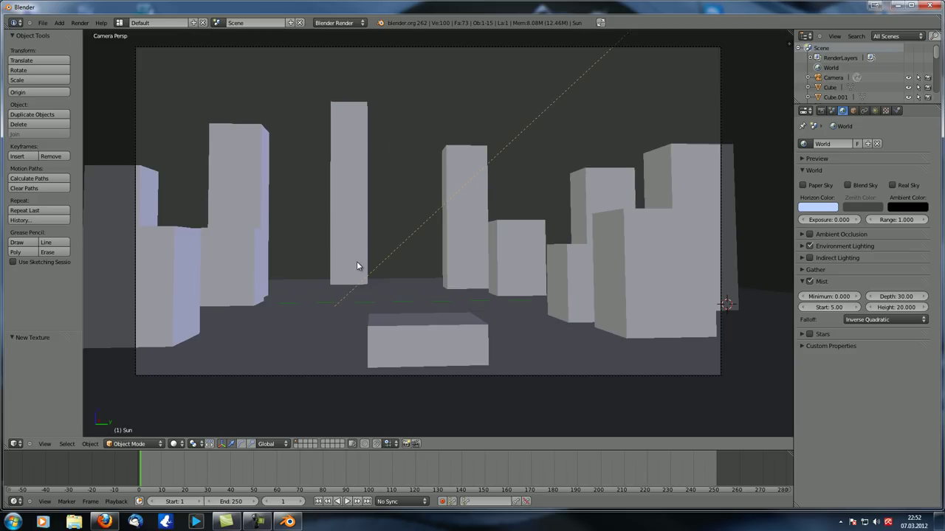
pyautogui.click(821, 282)
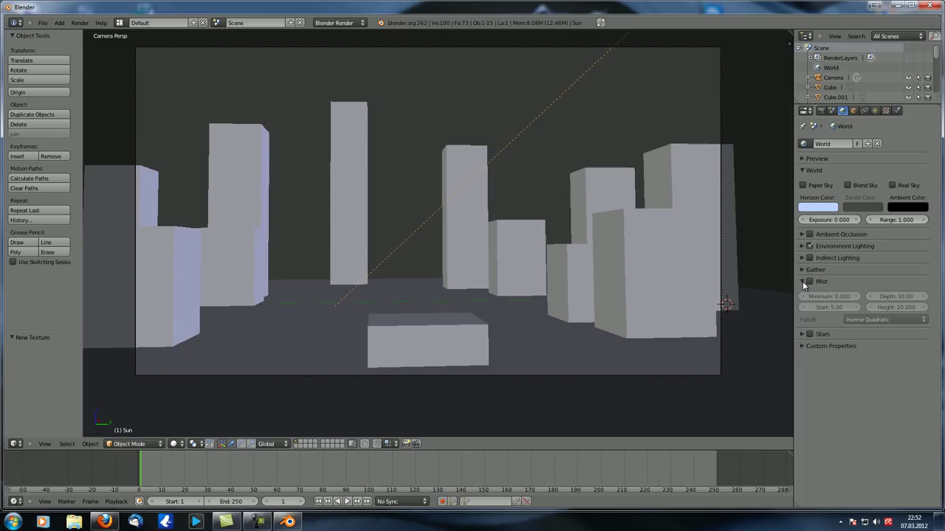
pyautogui.click(802, 281)
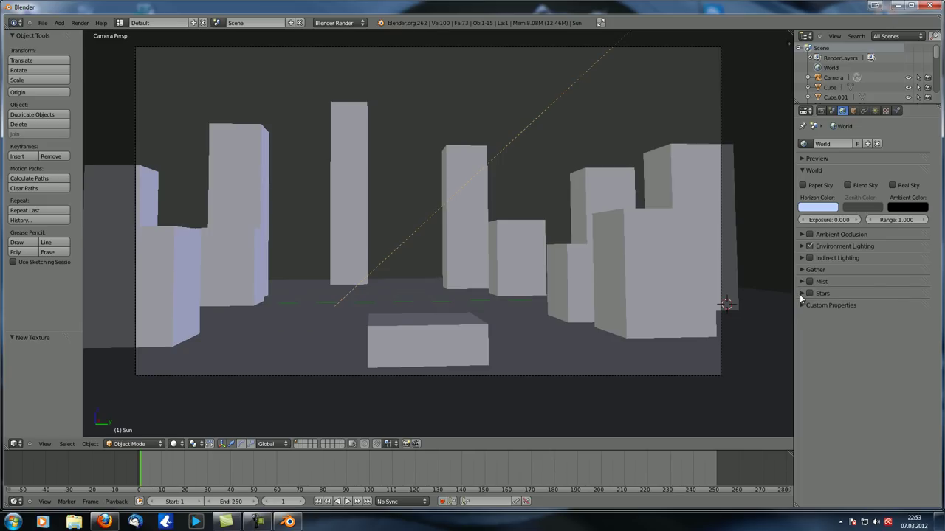
# Enable the World Stars with their settings expanded, and render the scene from the camera view.
pyautogui.click(801, 294)
pyautogui.click(810, 294)
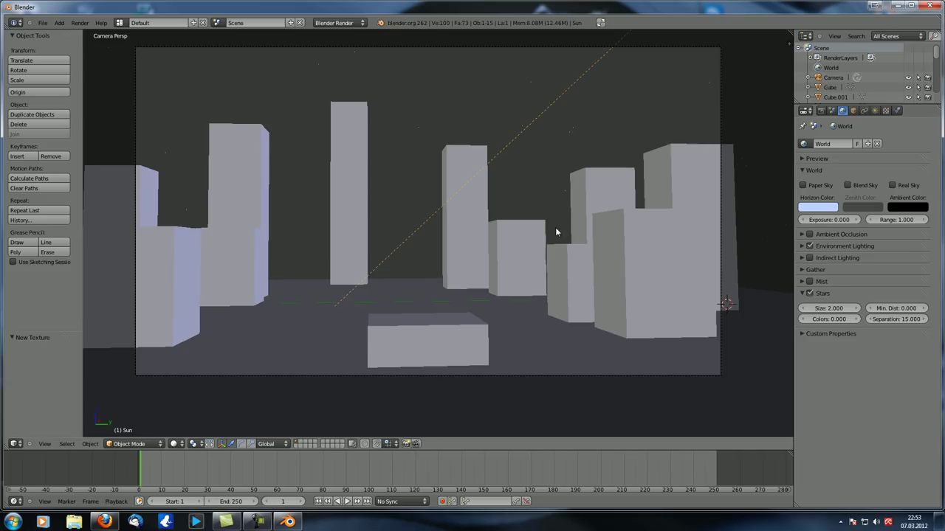
pyautogui.press('KP_0')
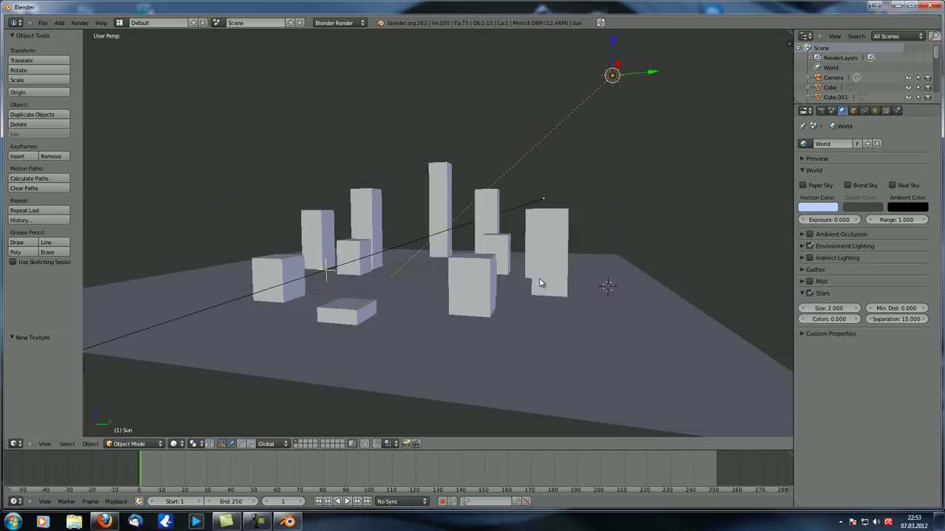
pyautogui.moveTo(515, 291); pyautogui.dragTo(389, 246, button='middle')
pyautogui.press('KP_0')
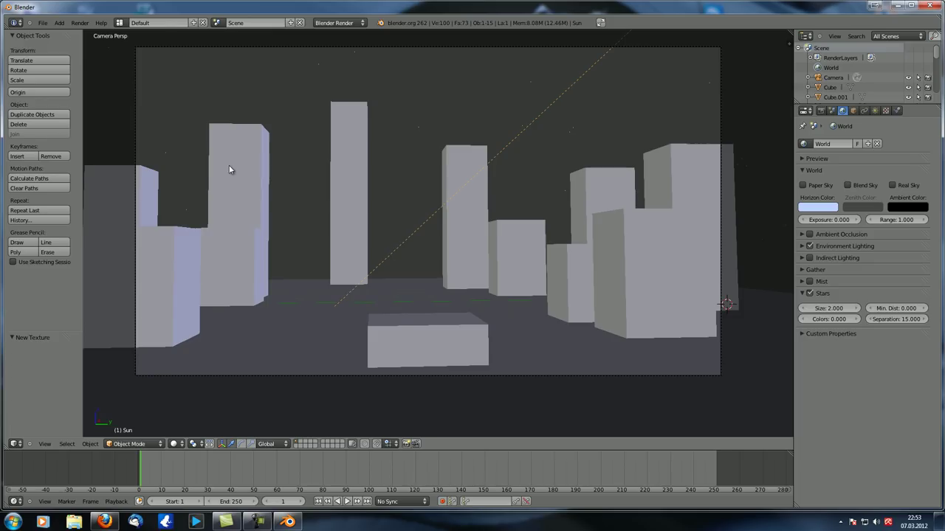
pyautogui.keyDown('shift'); pyautogui.moveTo(410, 238); pyautogui.dragTo(427, 254, button='middle'); pyautogui.keyUp('shift')
pyautogui.scroll(-2, 428, 257)
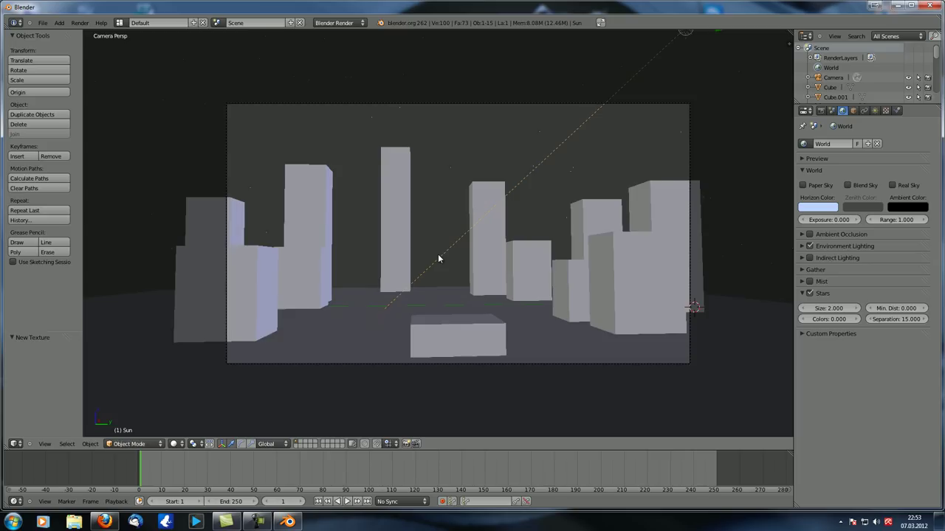
pyautogui.press('F12')
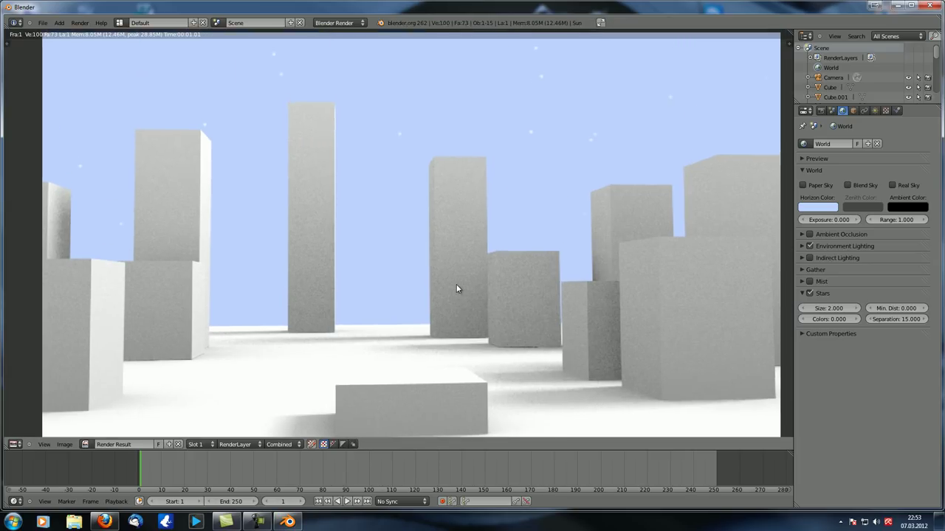
pyautogui.press('Home')
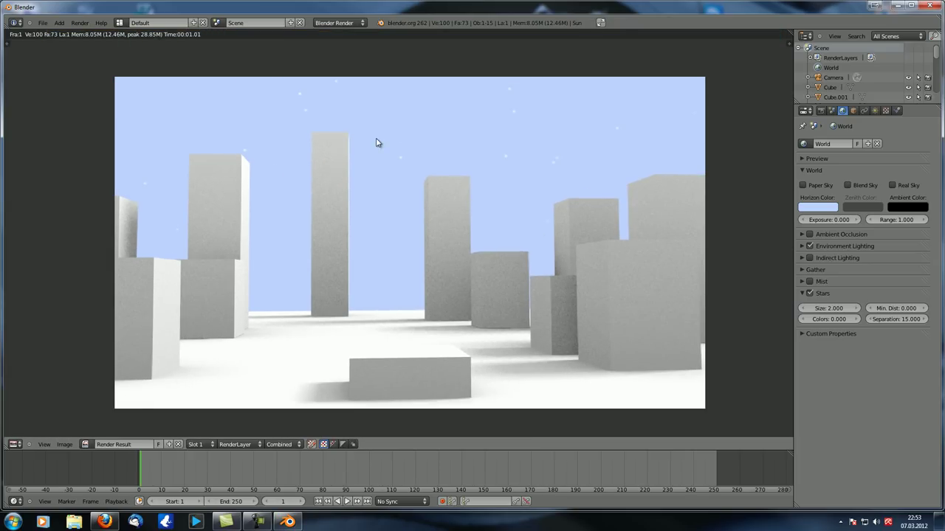
# Darken the World horizon color to a near-black blue and re-render the scene.
pyautogui.click(818, 211)
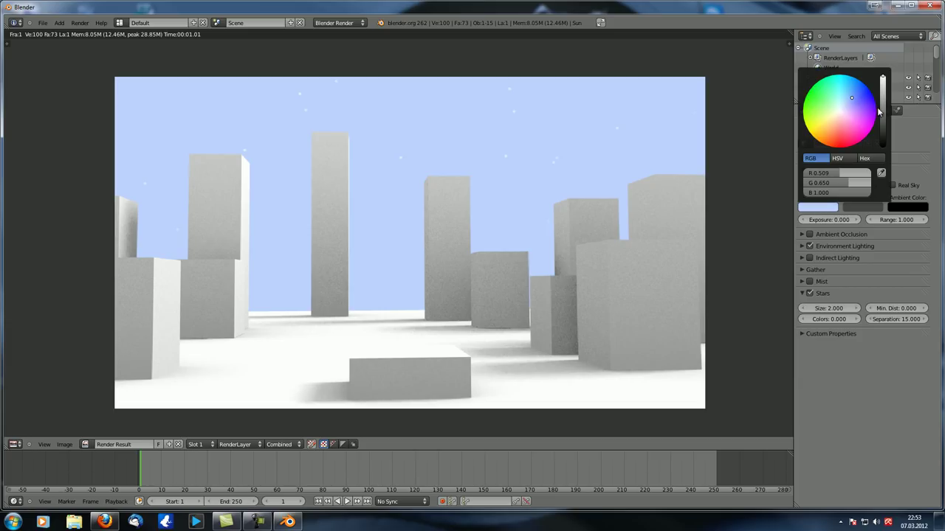
pyautogui.moveTo(883, 112); pyautogui.dragTo(883, 138)
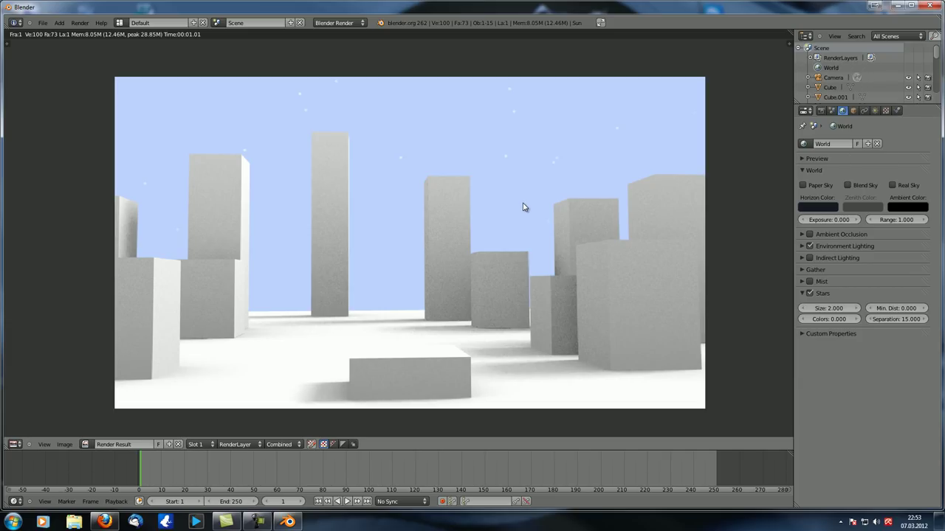
pyautogui.press('F12')
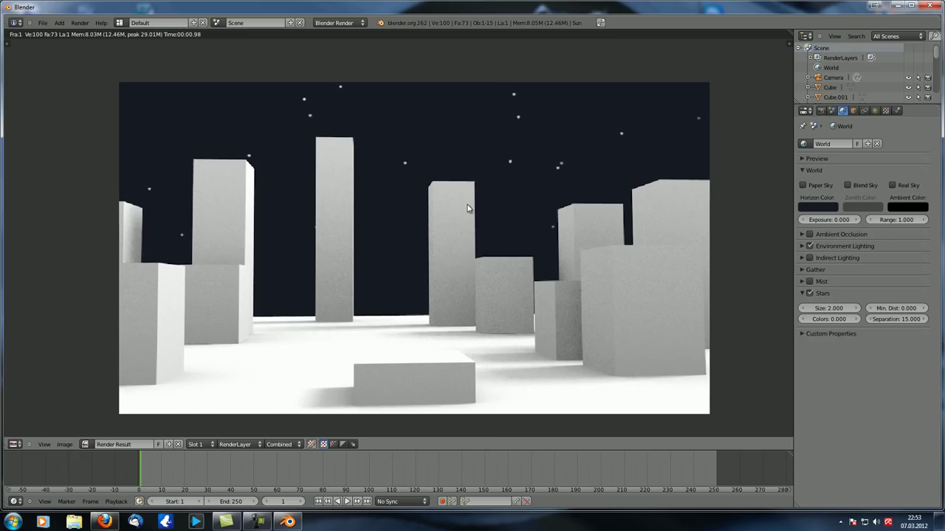
pyautogui.press('Escape')
# Set the Stars size to 0.5.
pyautogui.scroll(2, 517, 190)
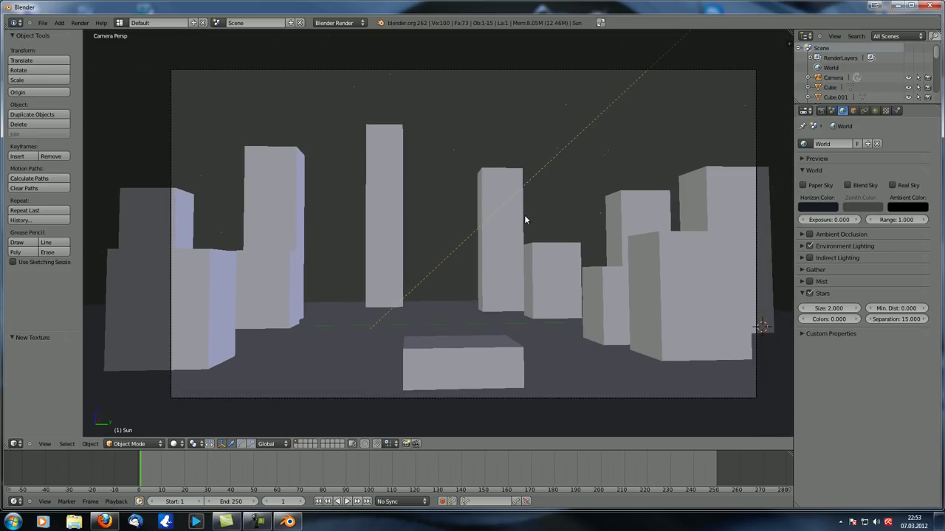
pyautogui.moveTo(838, 314); pyautogui.dragTo(796, 311)
pyautogui.click(831, 309)
pyautogui.write('0.5')
pyautogui.press('Return')
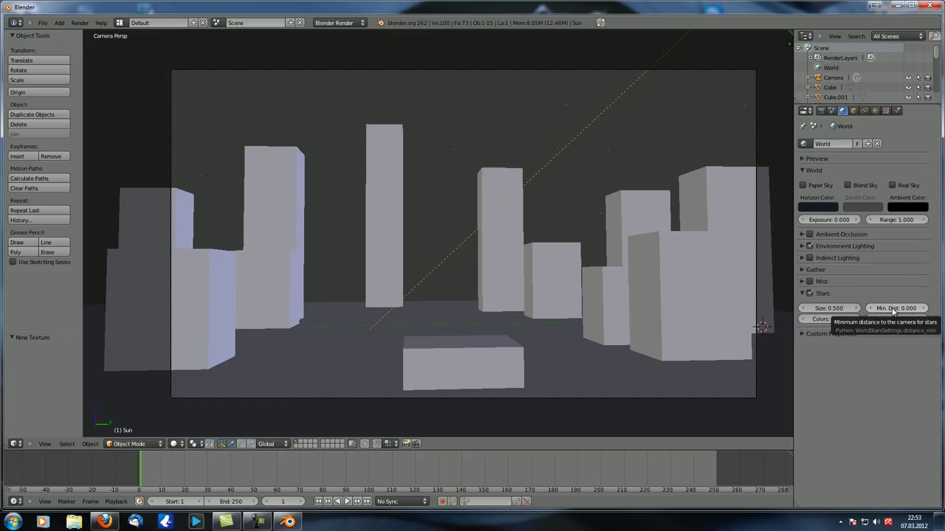
# Examine the block layout and the camera's position and range from several angles outside the camera view.
pyautogui.scroll(-5, 464, 257)
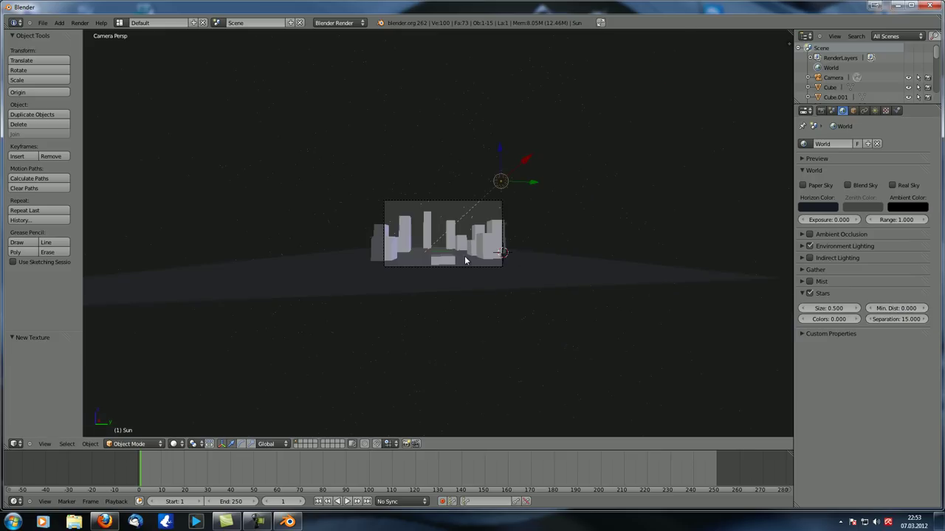
pyautogui.moveTo(465, 257); pyautogui.dragTo(573, 317, button='middle')
pyautogui.scroll(-3, 474, 292)
pyautogui.moveTo(474, 292); pyautogui.dragTo(537, 298, button='middle')
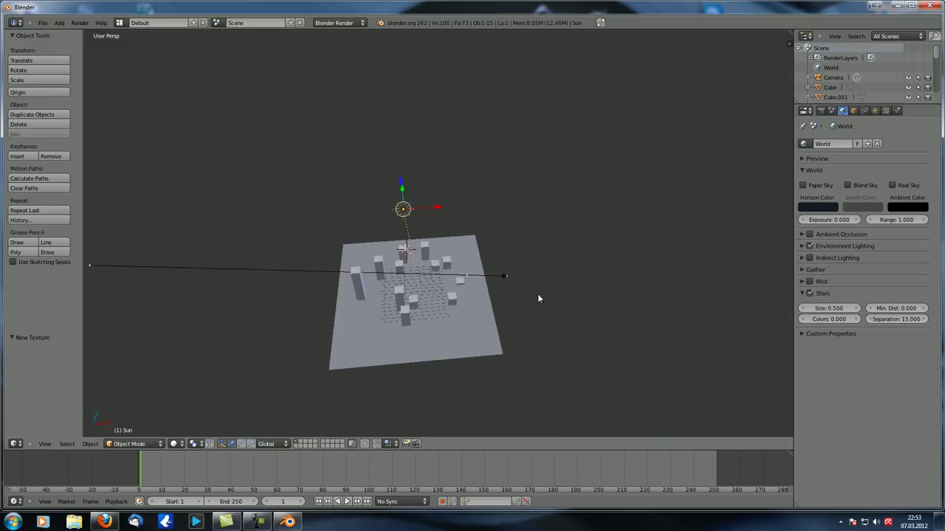
pyautogui.scroll(3, 477, 316)
pyautogui.scroll(-2, 443, 312)
pyautogui.moveTo(419, 306); pyautogui.dragTo(455, 240, button='middle')
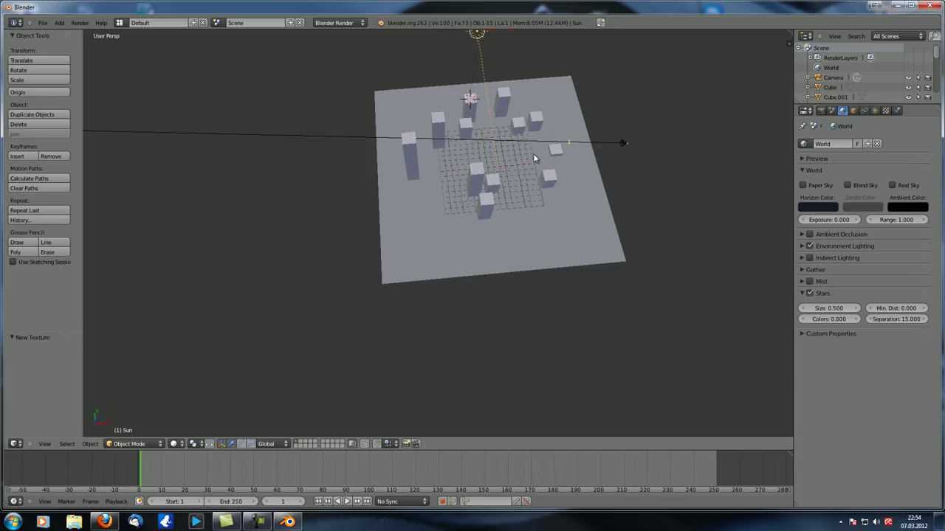
pyautogui.moveTo(507, 173); pyautogui.dragTo(465, 212, button='middle')
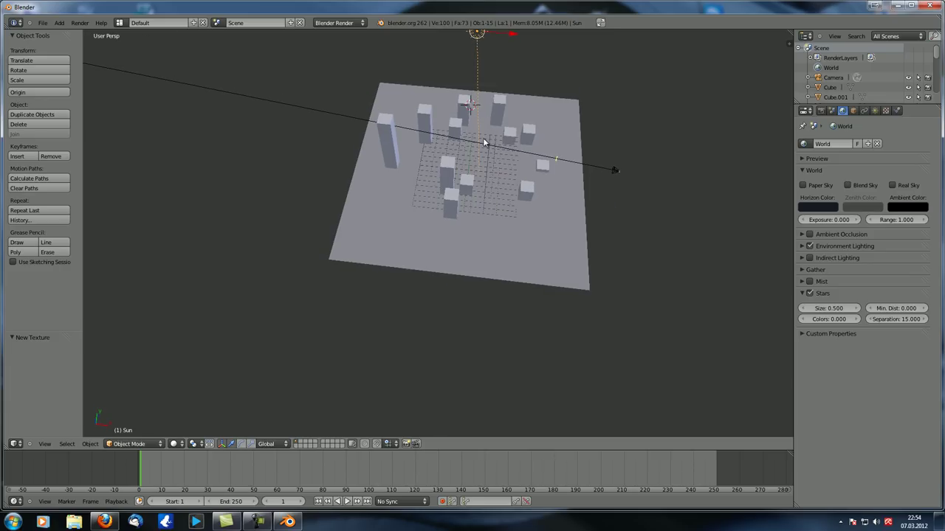
pyautogui.scroll(5, 519, 176)
pyautogui.scroll(-3, 519, 161)
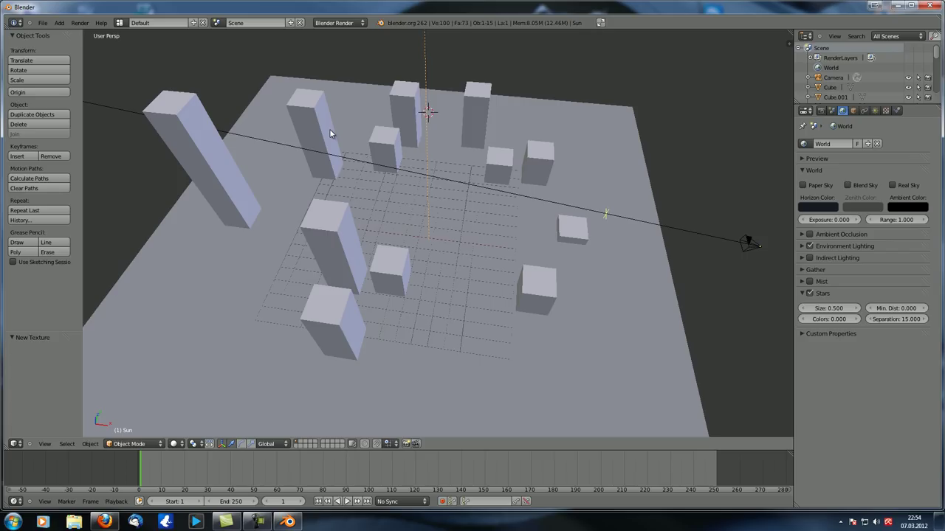
pyautogui.scroll(-6, 472, 264)
pyautogui.moveTo(458, 260); pyautogui.dragTo(448, 222, button='middle')
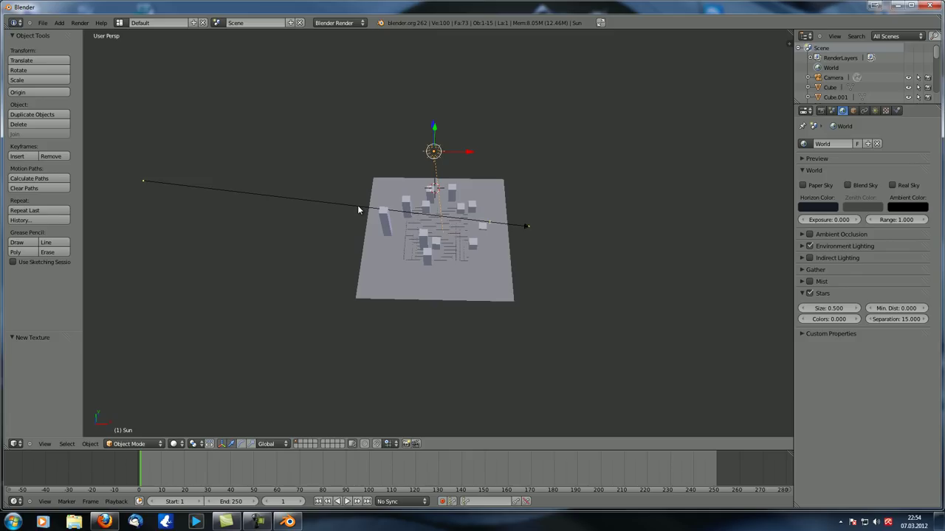
# Set the Stars minimum distance to 100.
pyautogui.click(896, 308)
pyautogui.write('100')
pyautogui.press('Return')
# Set the Stars color randomization to 0.2.
pyautogui.click(824, 319)
pyautogui.press('Return')
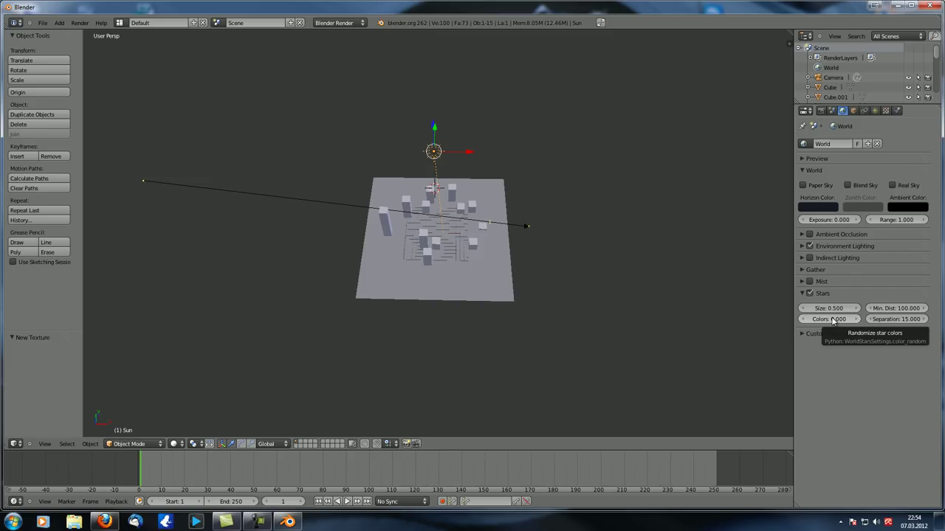
pyautogui.click(832, 319)
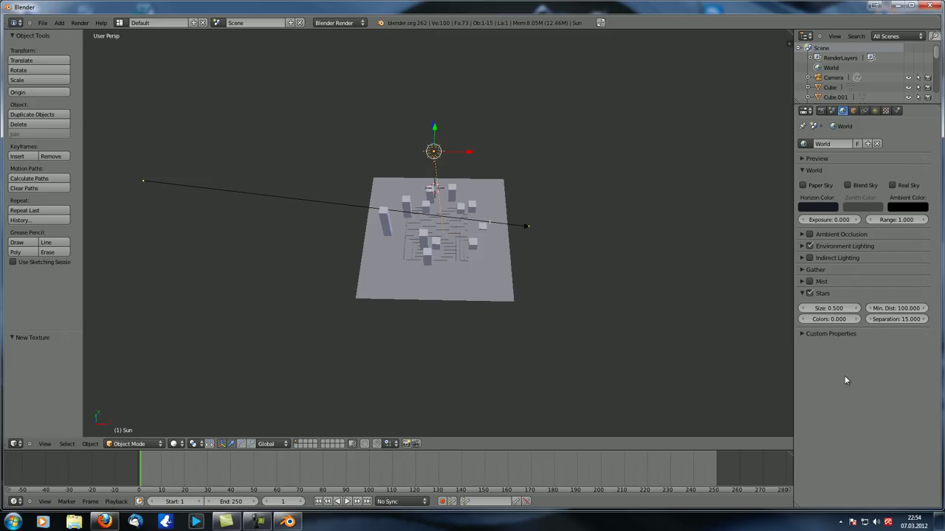
pyautogui.write('1')
pyautogui.press('Return')
pyautogui.click(831, 320)
pyautogui.write('0.2')
pyautogui.press('Return')
# Try moving the camera along its local Z axis while looking through it.
pyautogui.press('KP_0')
pyautogui.scroll(6, 555, 280)
pyautogui.scroll(-6, 465, 214)
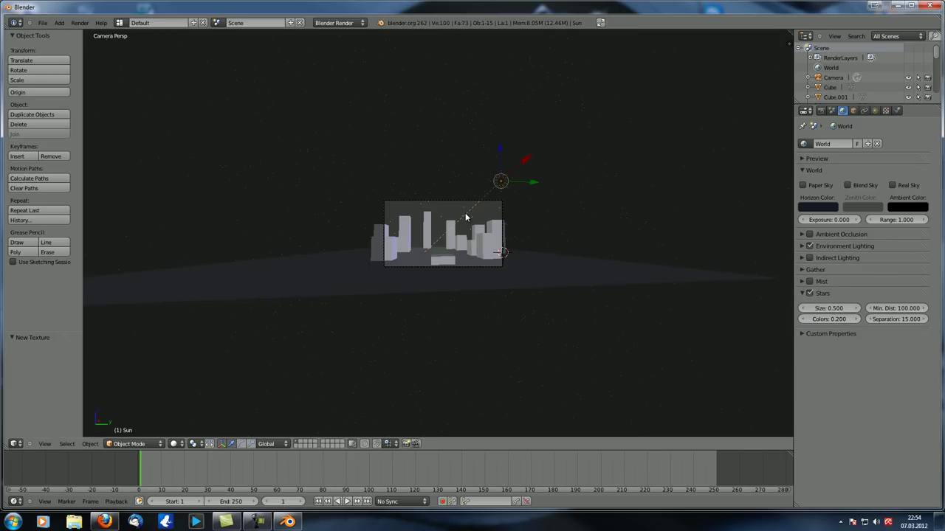
pyautogui.scroll(4, 478, 195)
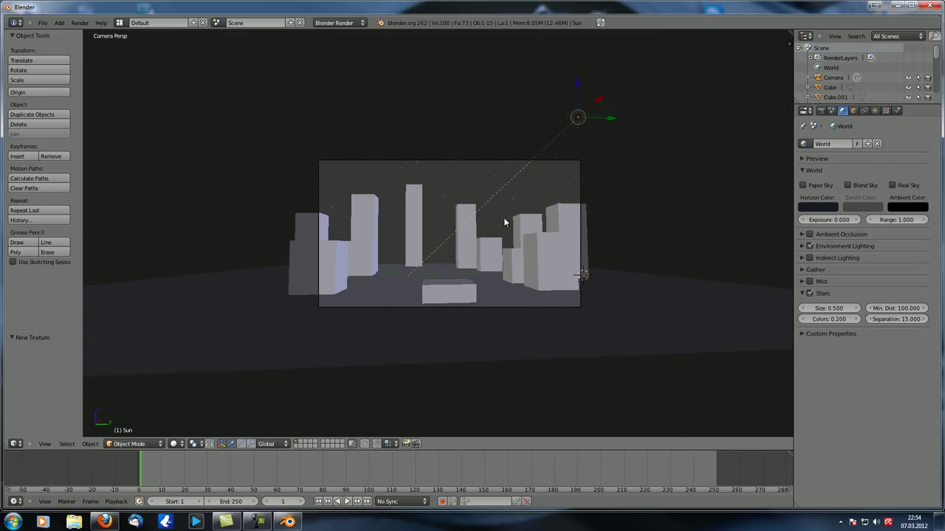
pyautogui.rightClick(465, 162)
pyautogui.press('g')
pyautogui.press('z')
pyautogui.press('z')
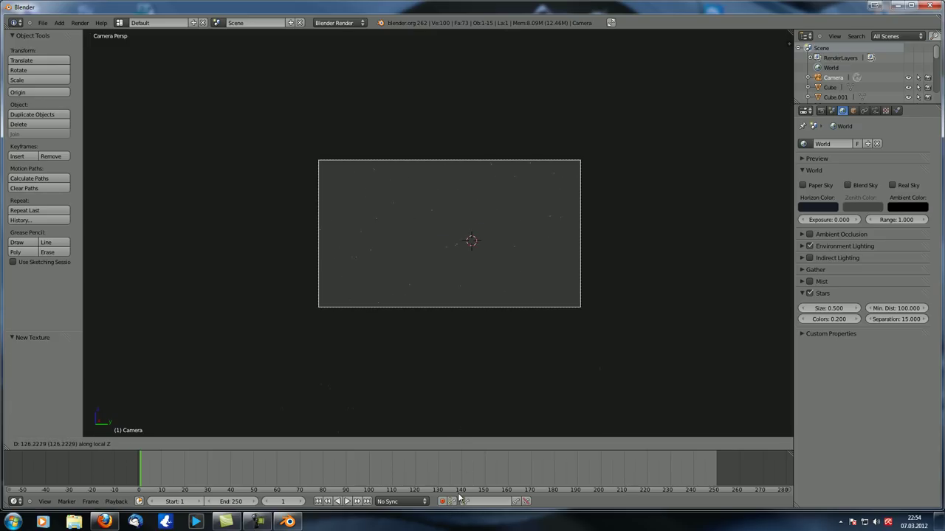
pyautogui.click(449, 364)
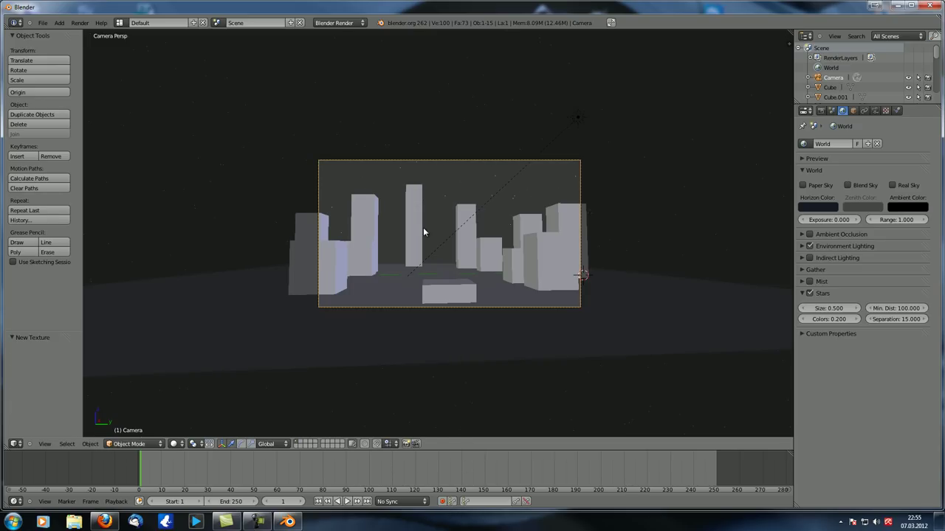
# Reduce the Stars separation to about 2.986 and render the scene.
pyautogui.scroll(4, 440, 229)
pyautogui.click(893, 319)
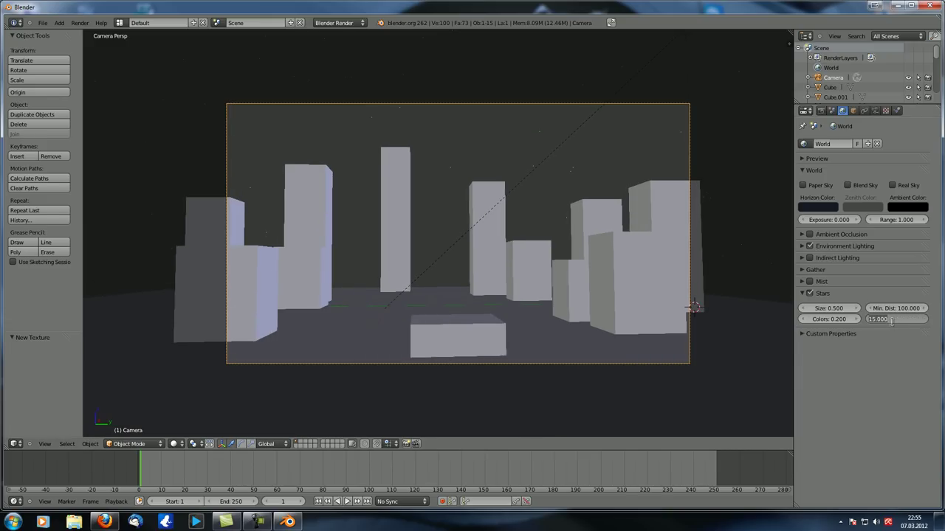
pyautogui.press('Escape')
pyautogui.moveTo(882, 318); pyautogui.dragTo(829, 322)
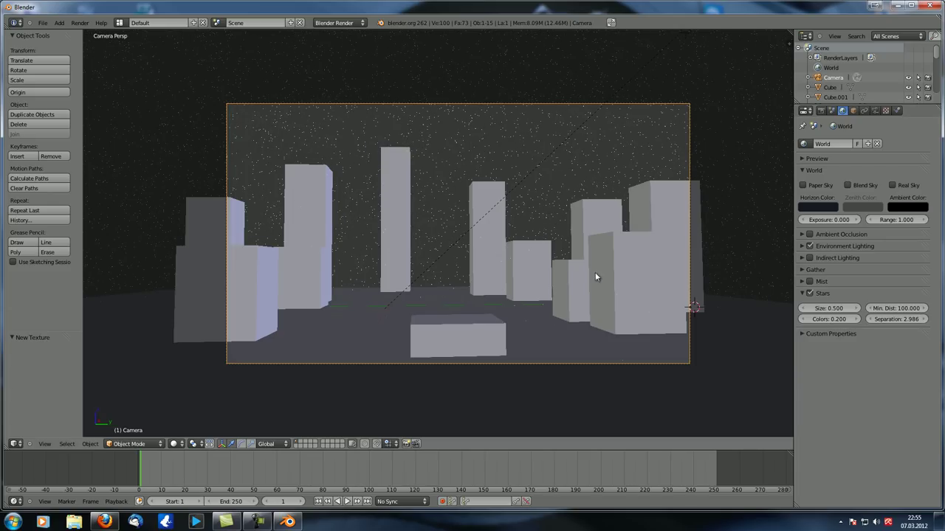
pyautogui.press('KP_0')
pyautogui.press('F12')
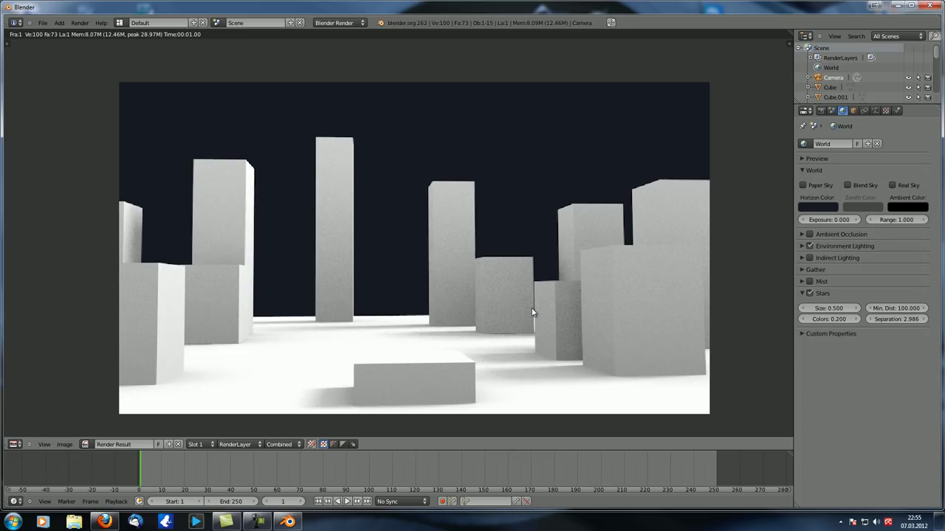
pyautogui.press('Escape')
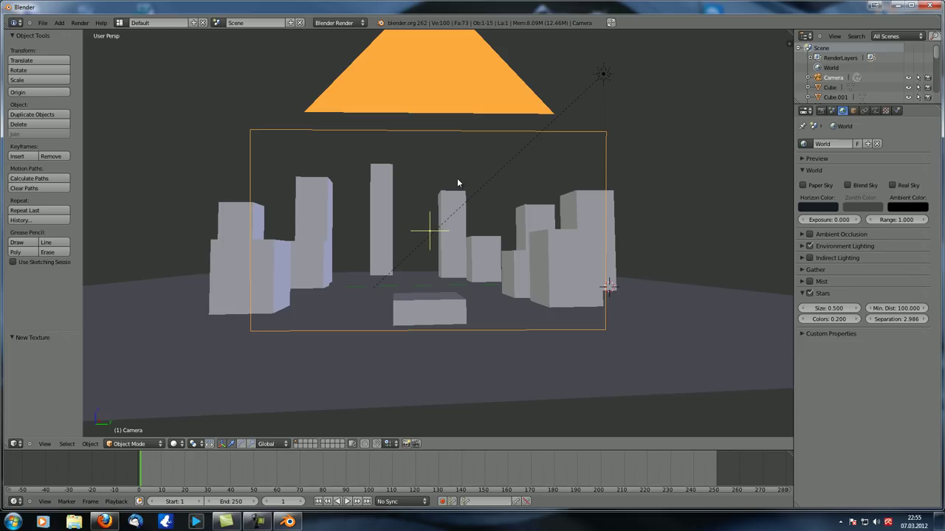
# Set the camera's clipping end distance to 500.
pyautogui.scroll(-10, 344, 256)
pyautogui.moveTo(344, 256); pyautogui.dragTo(686, 274, button='middle')
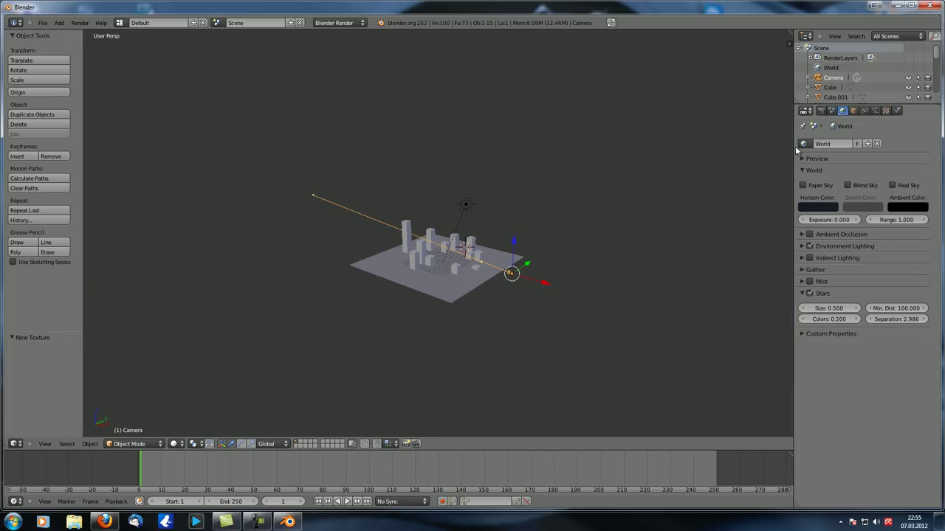
pyautogui.click(875, 110)
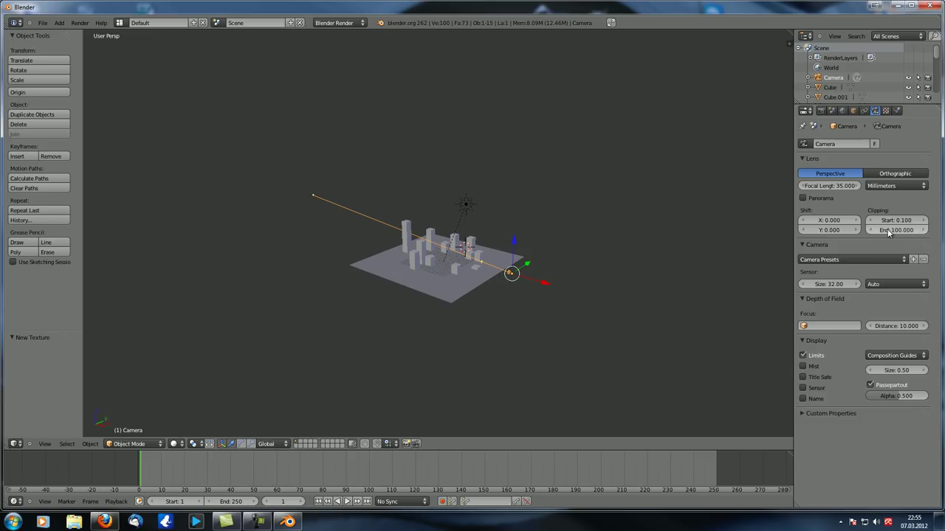
pyautogui.moveTo(437, 294)
pyautogui.mouseDown(button='middle')
pyautogui.moveTo(471, 297)
pyautogui.moveTo(432, 301)
pyautogui.mouseUp(button='middle')
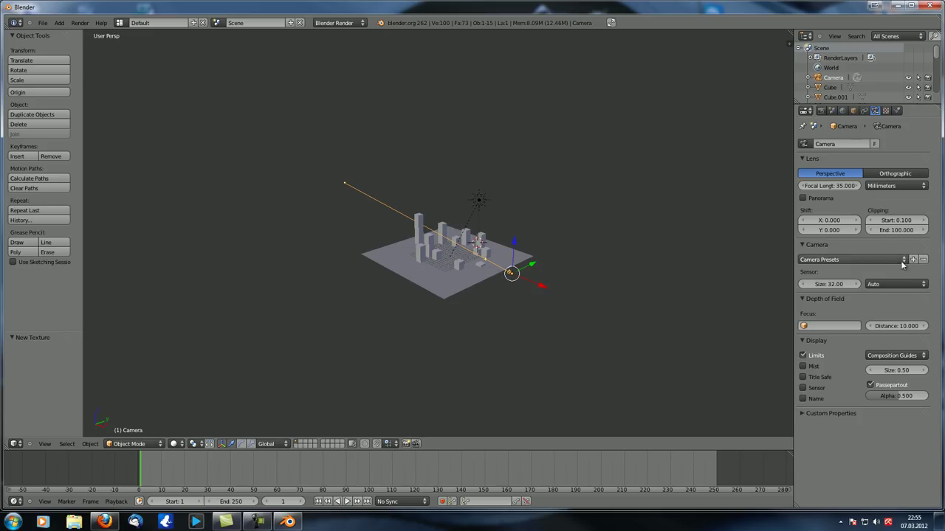
pyautogui.click(890, 230)
pyautogui.write('500')
pyautogui.press('Return')
# Render the scene with the extended camera clipping, and return to the camera view to inspect the stars.
pyautogui.press('F12')
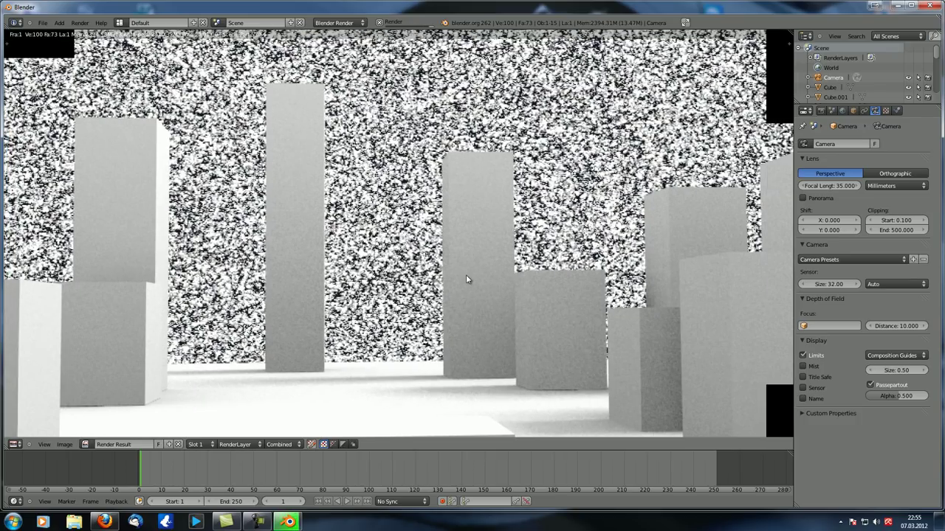
pyautogui.scroll(-1, 467, 277)
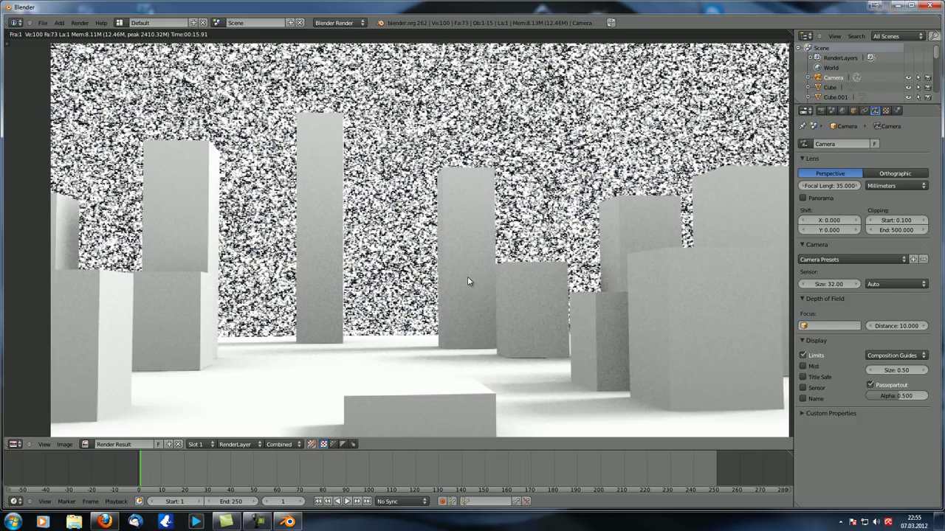
pyautogui.press('Escape')
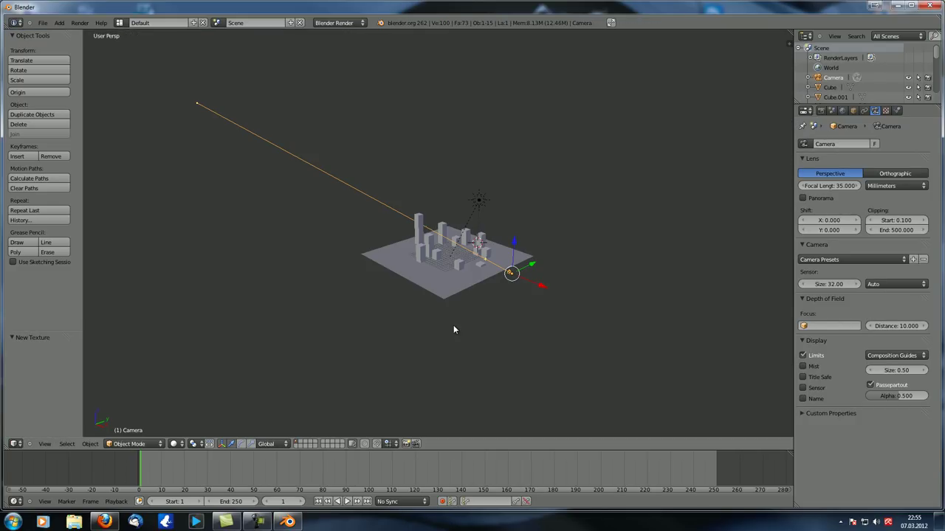
pyautogui.moveTo(465, 313); pyautogui.dragTo(460, 309, button='middle')
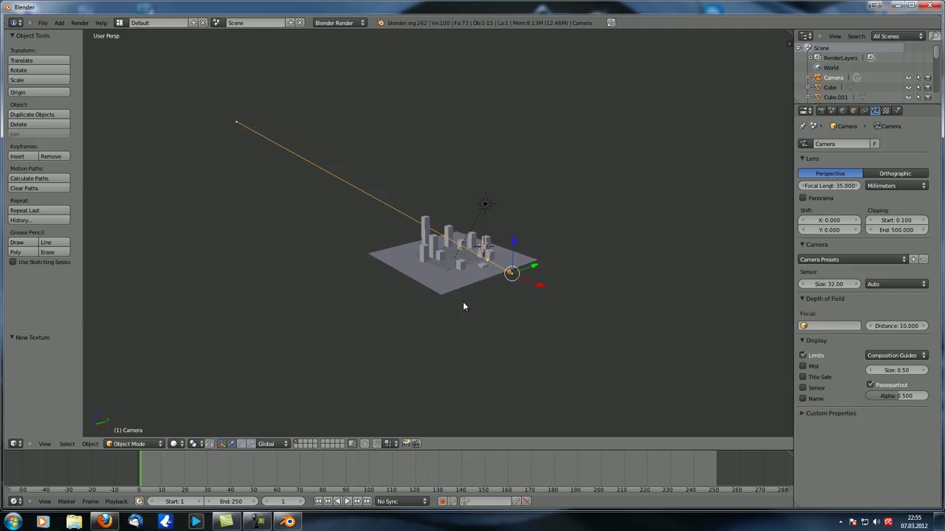
pyautogui.press('KP_0')
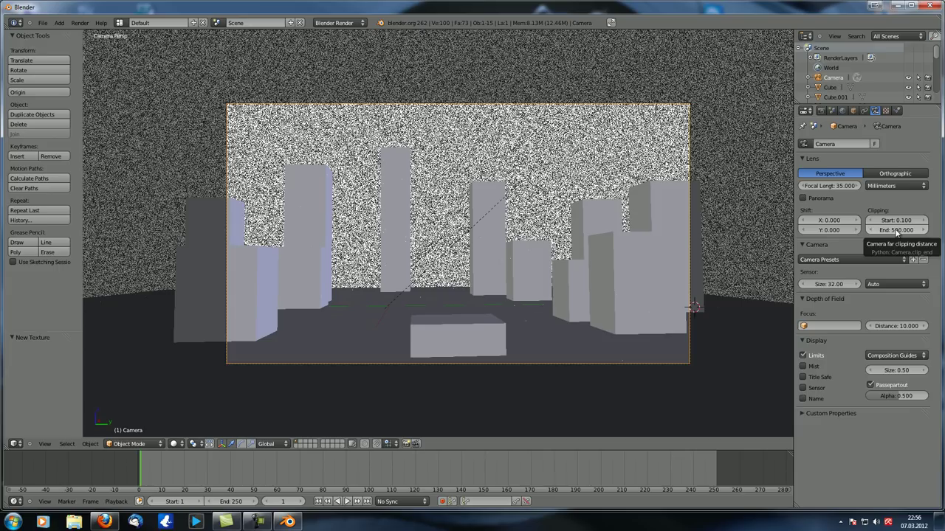
# Set the camera's clipping end distance to 200 and render the scene to check the stars.
pyautogui.click(896, 231)
pyautogui.write('200')
pyautogui.press('Return')
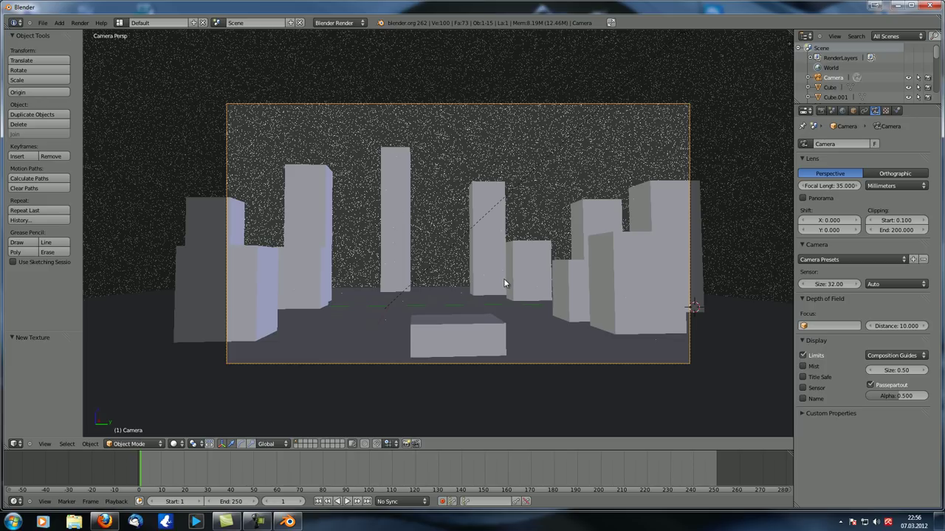
pyautogui.press('F12')
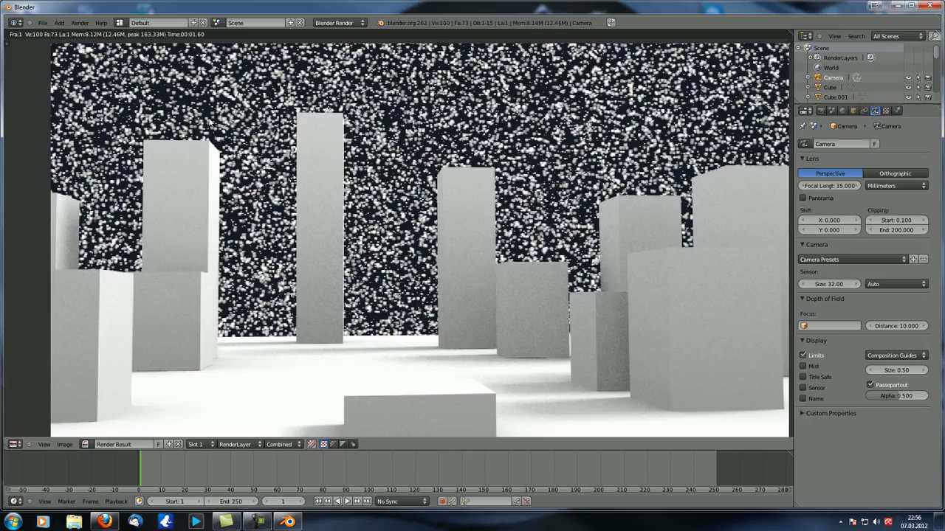
pyautogui.press('Escape')
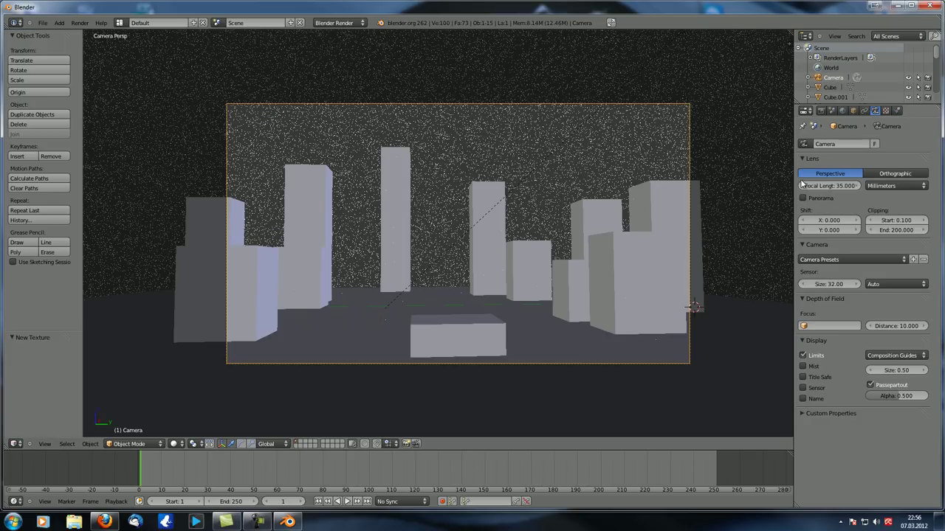
# Set the Stars size to 0.05, increase their separation to about 5.034, and render the scene.
pyautogui.click(842, 111)
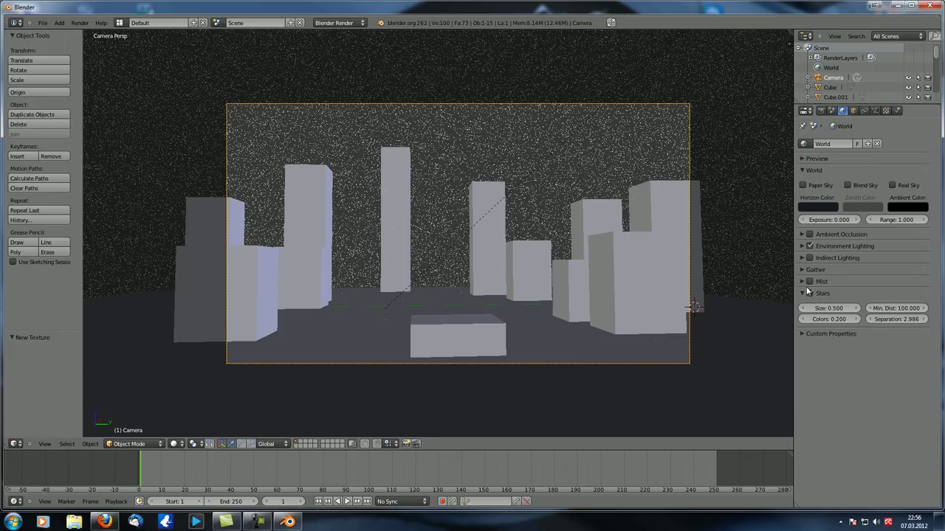
pyautogui.click(829, 307)
pyautogui.write('0.05')
pyautogui.press('Return')
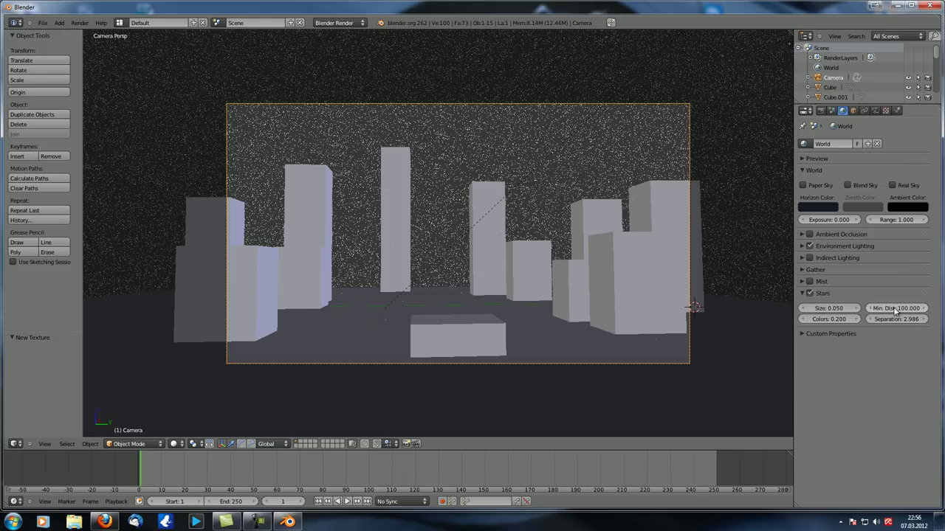
pyautogui.moveTo(892, 318); pyautogui.dragTo(910, 319)
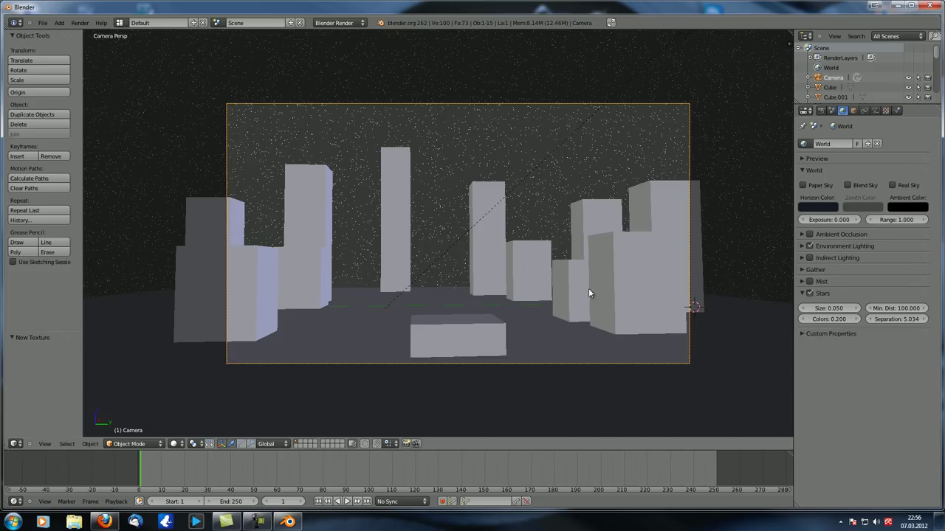
pyautogui.scroll(-2, 582, 288)
pyautogui.press('F12')
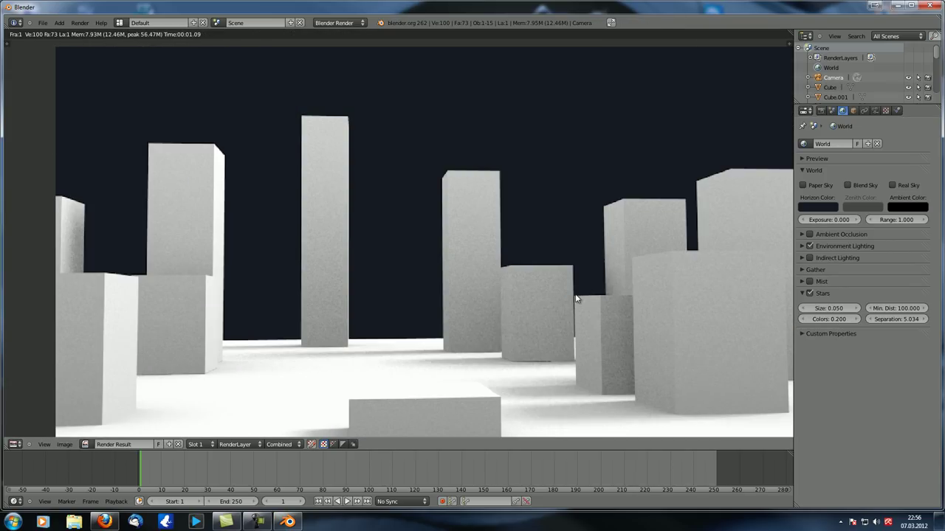
# Increase the Stars size to 0.25 and render the scene to inspect the sky.
pyautogui.click(854, 308)
pyautogui.click(855, 308)
pyautogui.press('F12')
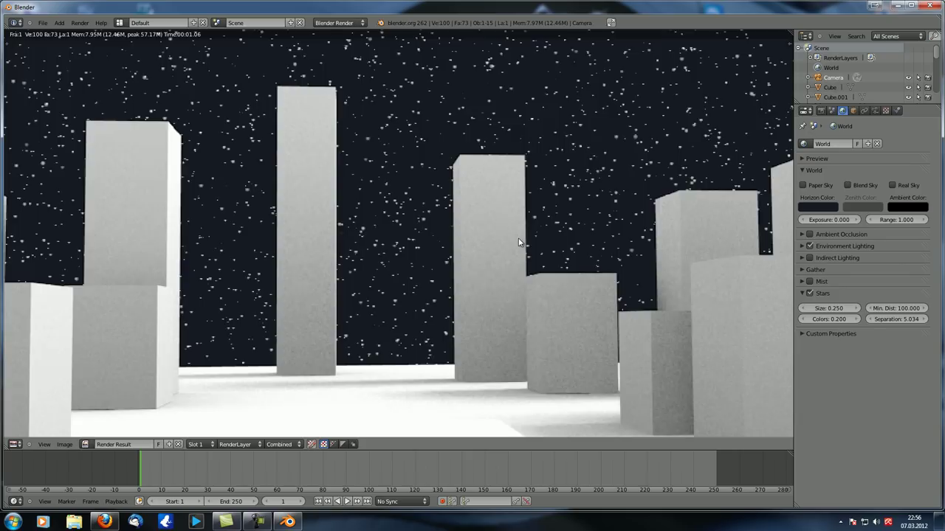
pyautogui.scroll(-3, 518, 240)
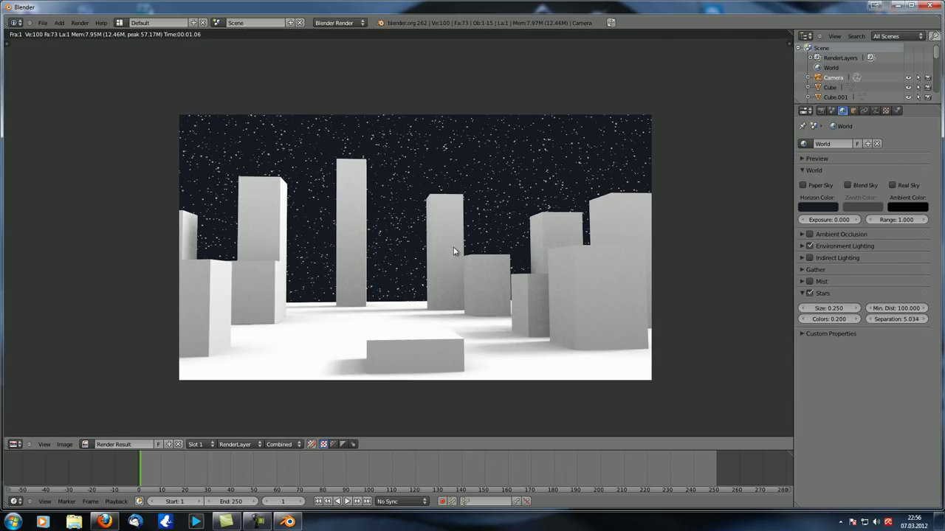
pyautogui.scroll(1, 432, 255)
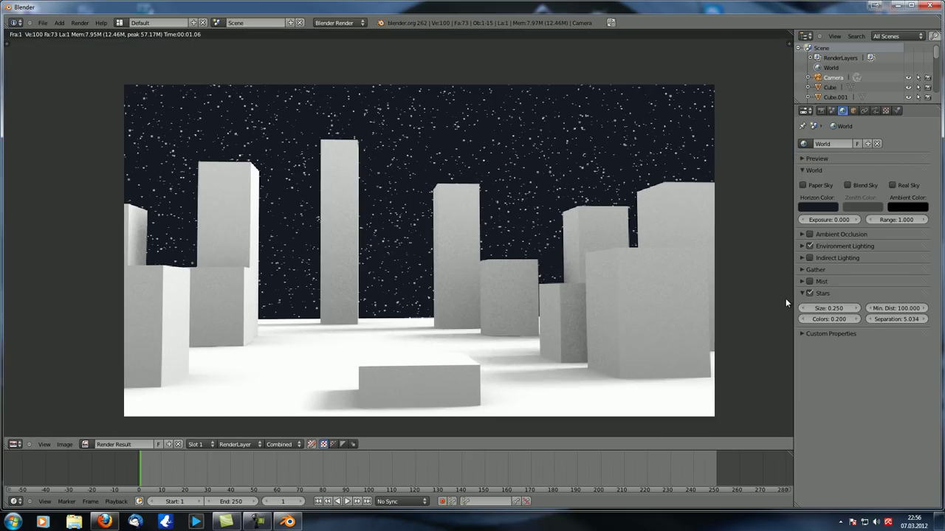
# Reduce the Stars size to 0.15 and render the scene again.
pyautogui.click(813, 310)
pyautogui.press('F12')
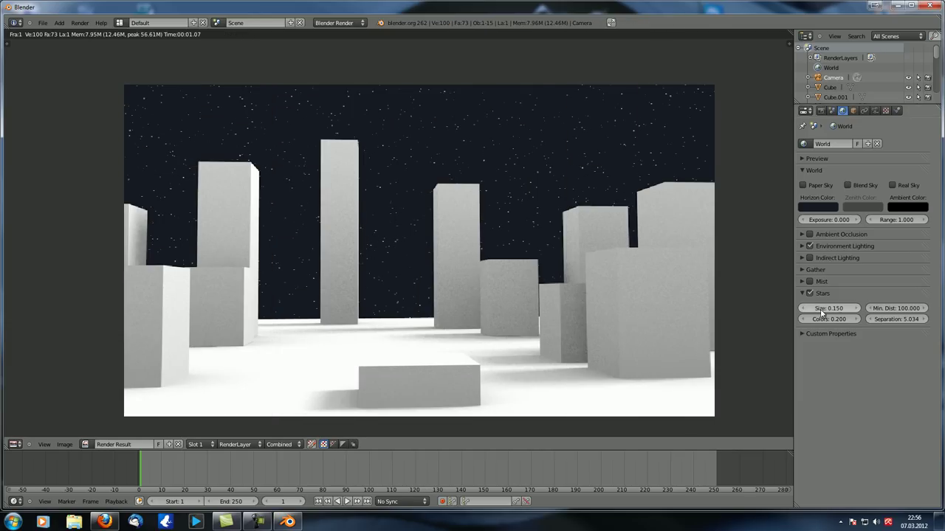
pyautogui.scroll(1, 557, 186)
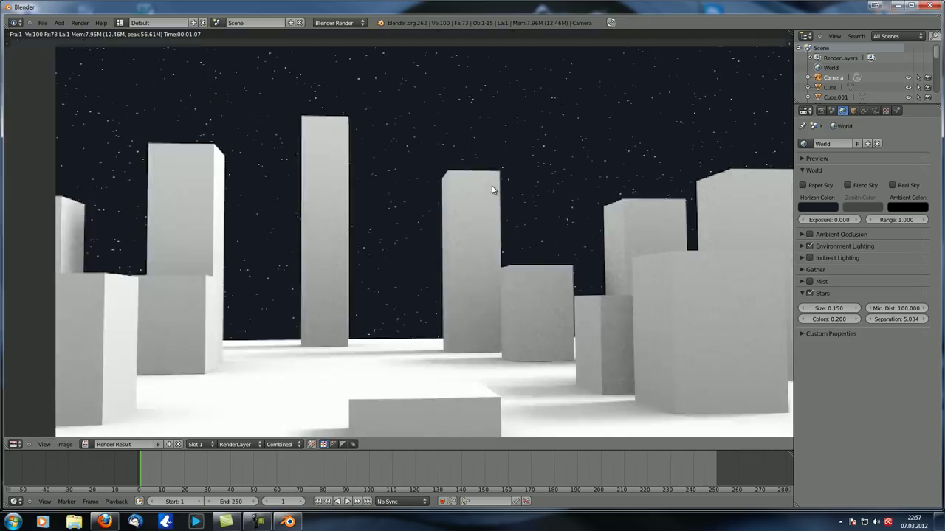
pyautogui.scroll(-1, 498, 191)
# Set the render resolution scale to 100% and render the scene at full size.
pyautogui.click(821, 111)
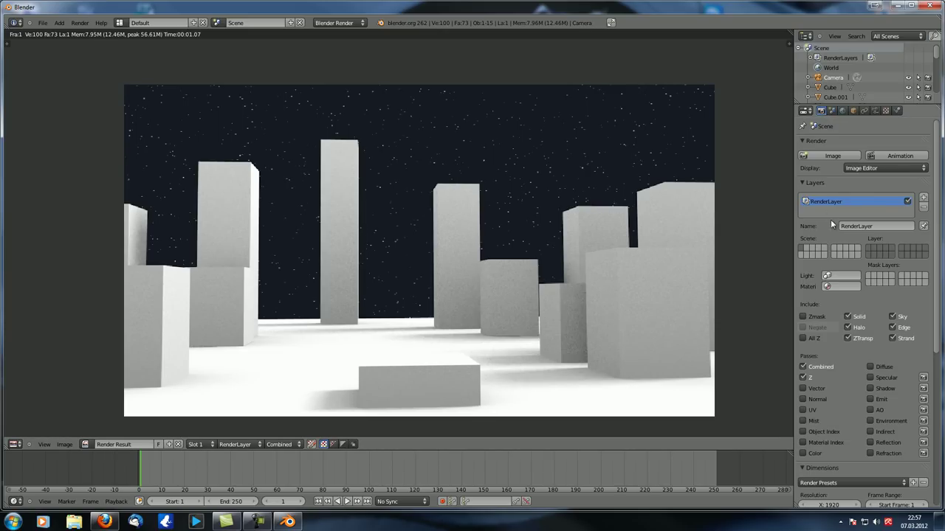
pyautogui.click(804, 183)
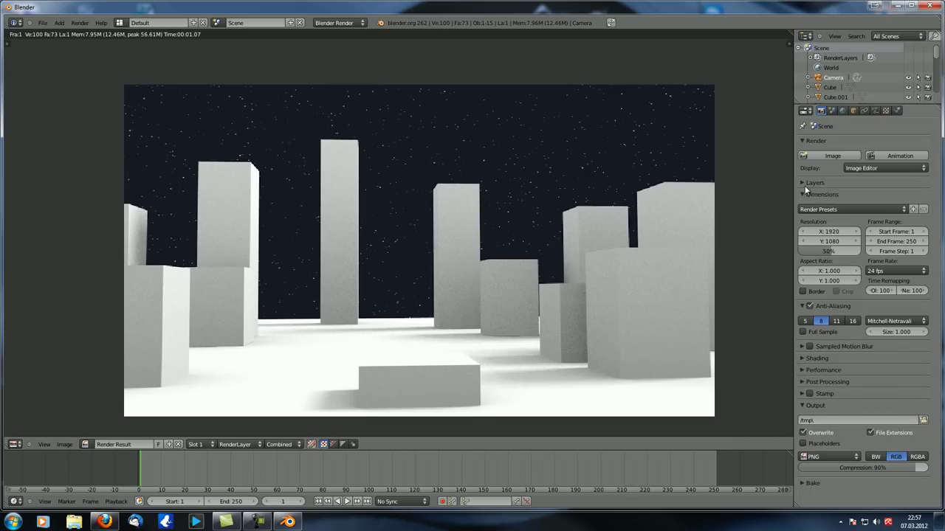
pyautogui.click(833, 252)
pyautogui.write('100')
pyautogui.press('Return')
pyautogui.press('F12')
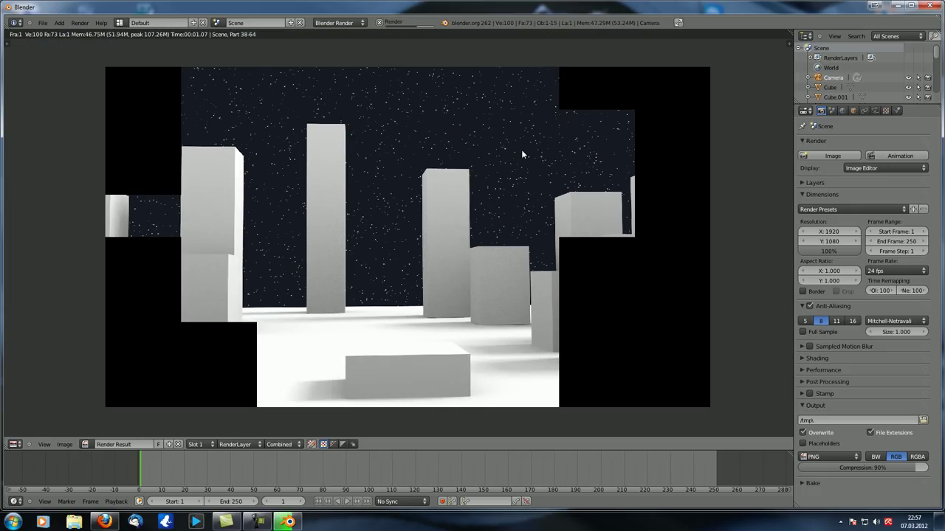
pyautogui.scroll(1, 504, 180)
pyautogui.moveTo(477, 217); pyautogui.dragTo(450, 175, button='middle')
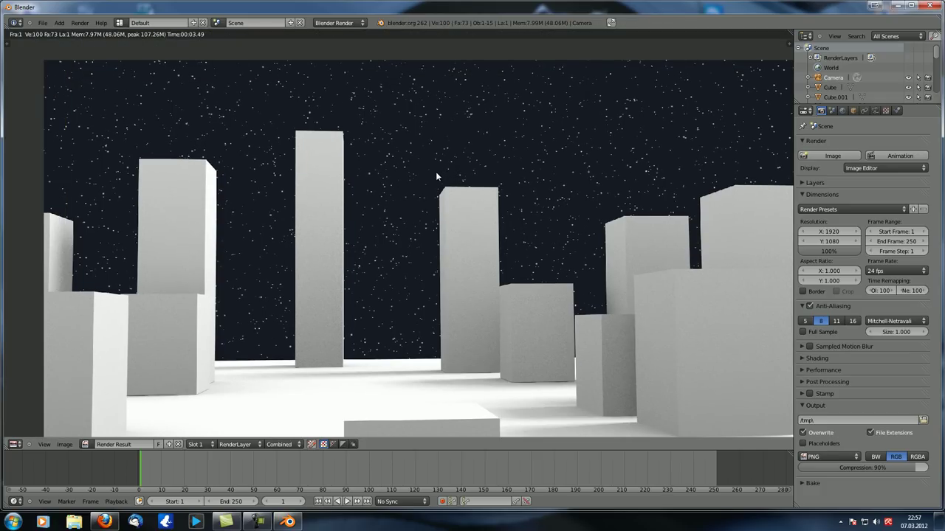
# Darken the World horizon color to black and render the starry scene.
pyautogui.click(842, 110)
pyautogui.click(820, 206)
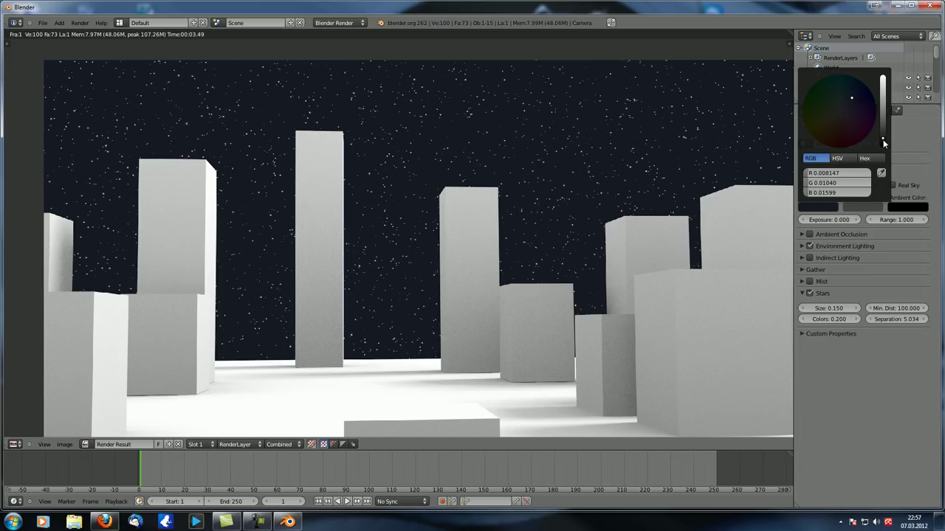
pyautogui.moveTo(882, 134); pyautogui.dragTo(883, 147)
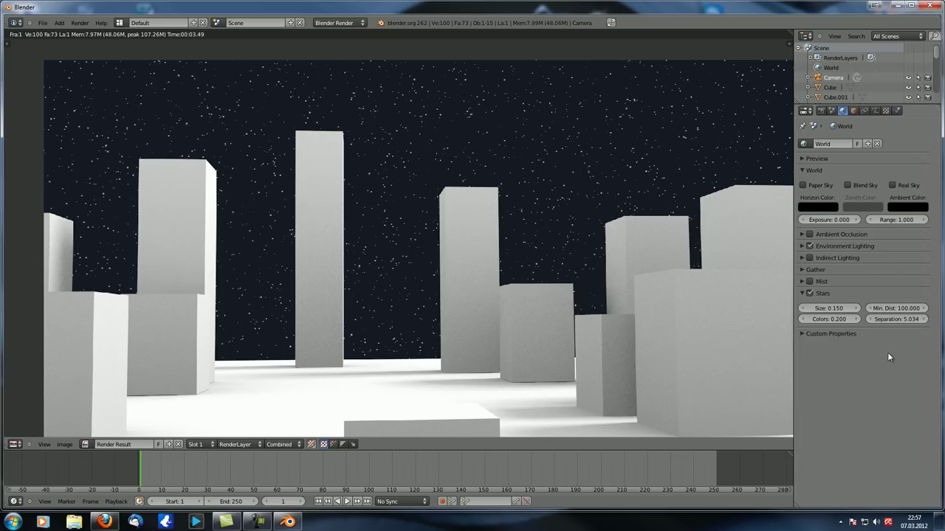
pyautogui.press('F12')
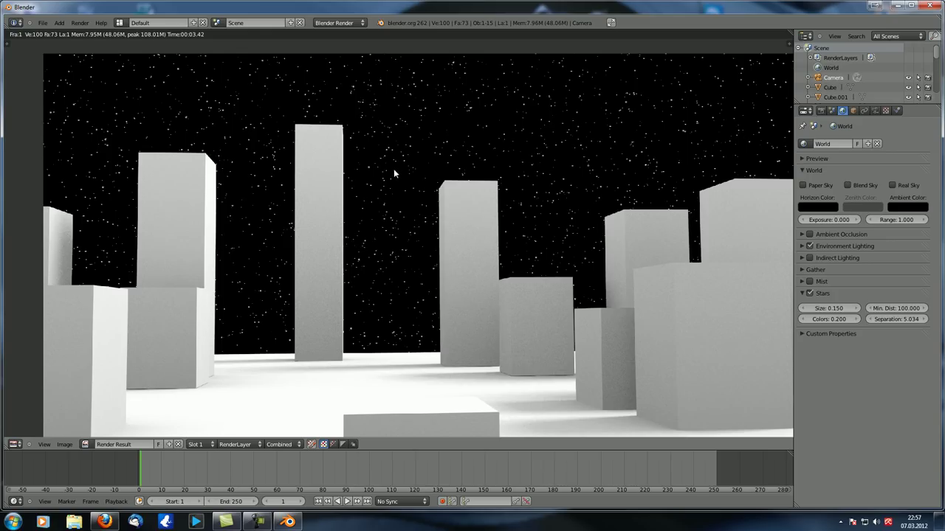
pyautogui.moveTo(443, 214); pyautogui.dragTo(507, 308, button='middle')
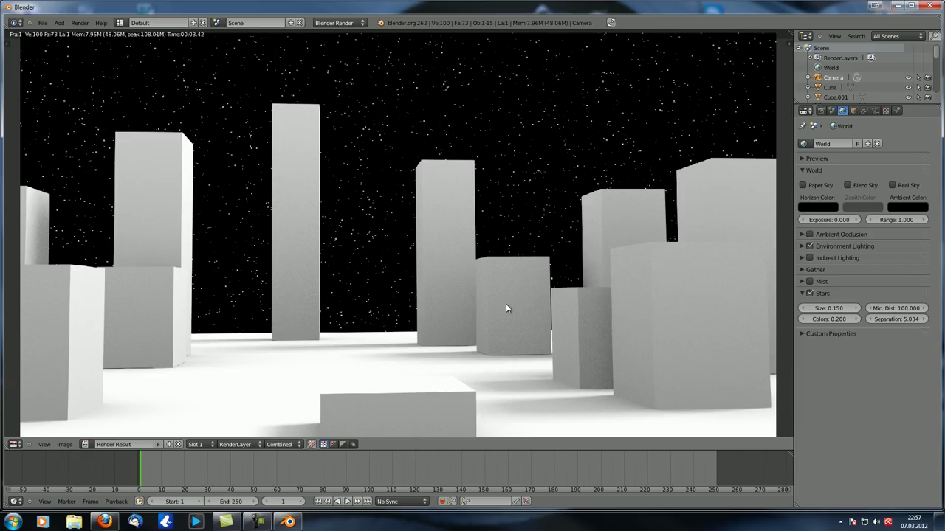
pyautogui.moveTo(506, 308); pyautogui.dragTo(499, 304, button='middle')
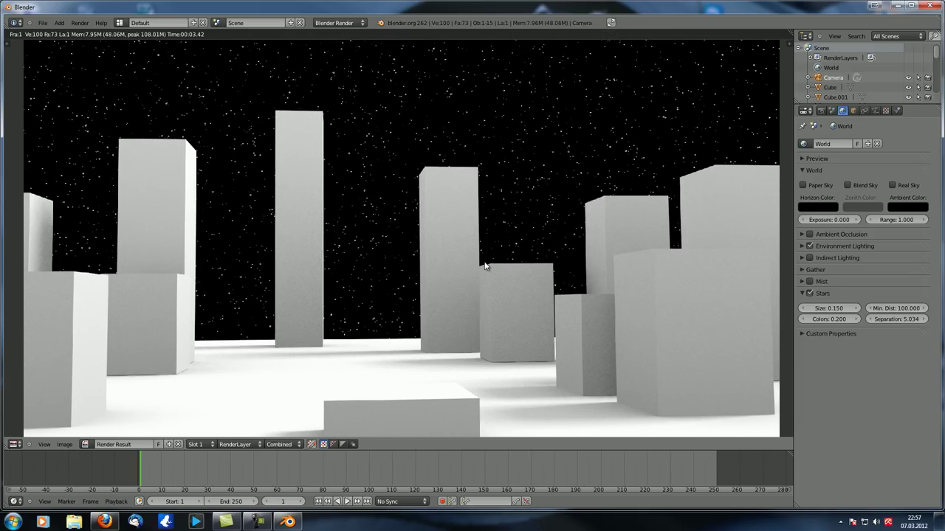
# Leave the render result and delete the Sun lamp above the block towers.
pyautogui.press('Escape')
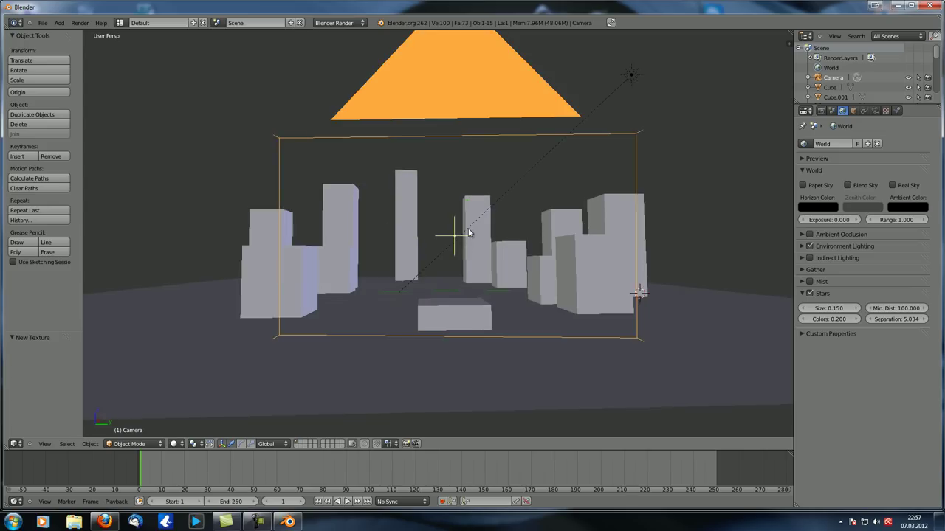
pyautogui.moveTo(468, 232); pyautogui.dragTo(464, 240, button='middle')
pyautogui.rightClick(633, 116)
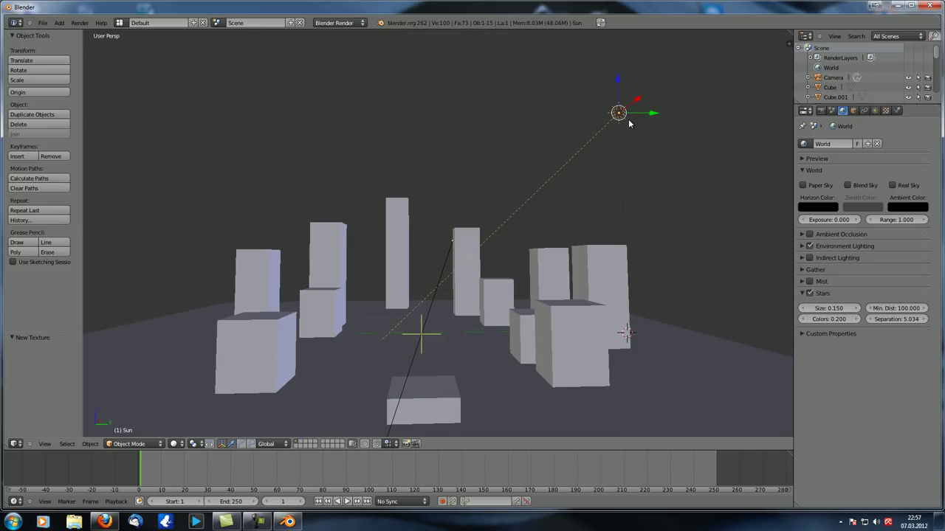
pyautogui.press('x')
pyautogui.click(628, 120)
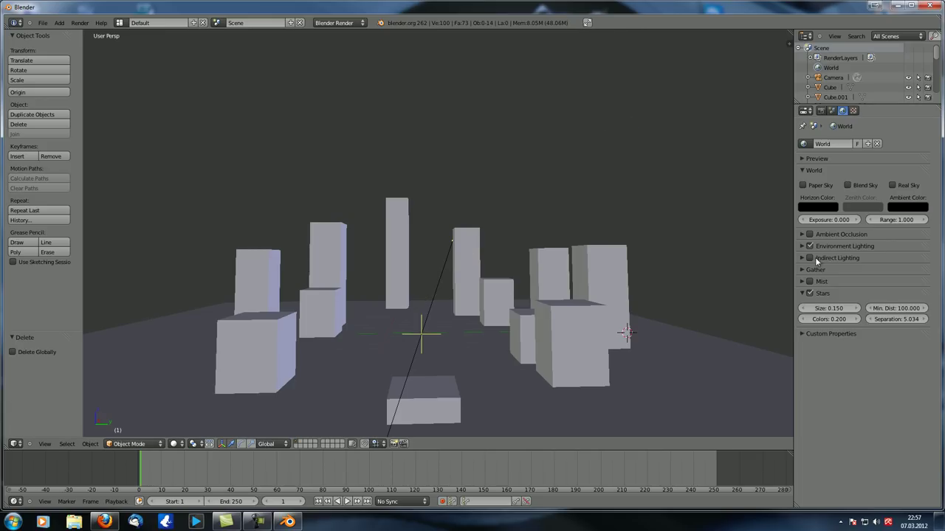
# Set the Environment Lighting source to Sky Color and brighten the horizon color to purple.
pyautogui.click(808, 246)
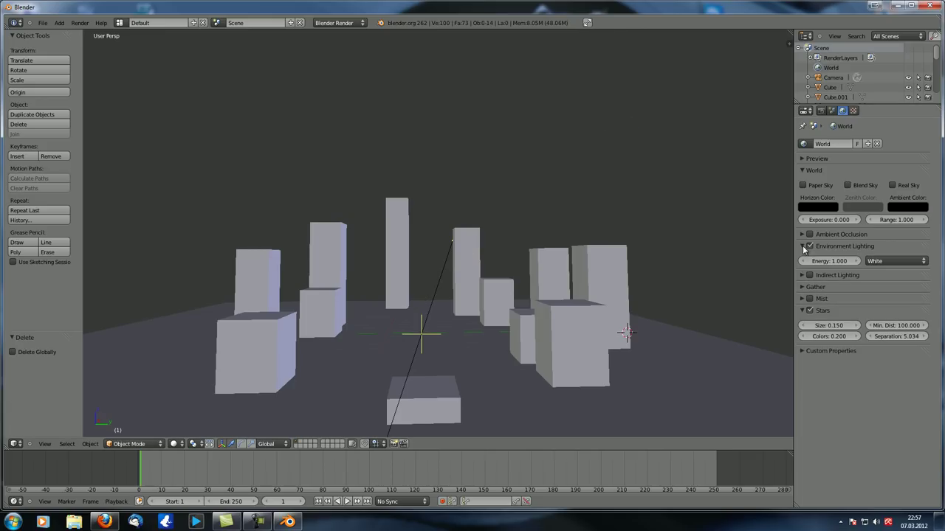
pyautogui.click(882, 264)
pyautogui.click(896, 241)
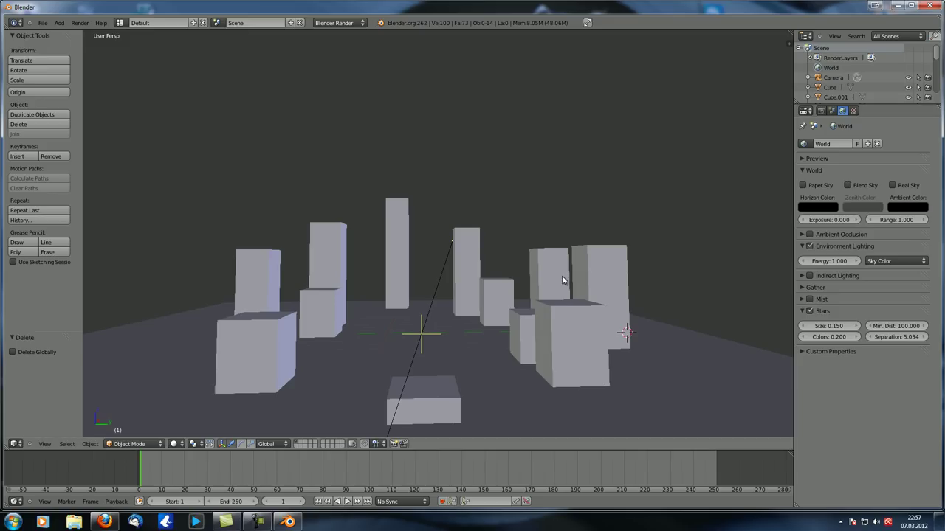
pyautogui.click(818, 207)
pyautogui.moveTo(886, 135); pyautogui.dragTo(872, 105)
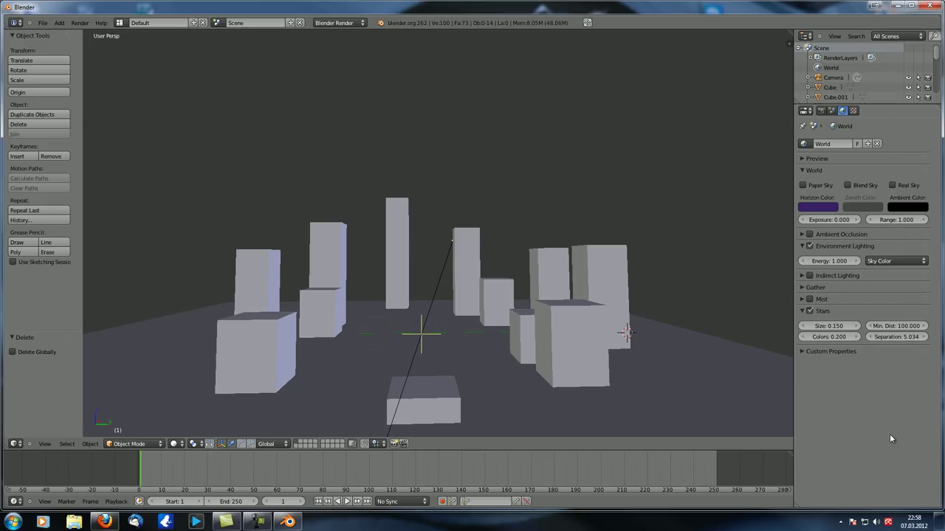
# Set the Environment Lighting energy to 0.1 and render the scene.
pyautogui.keyDown('shift'); pyautogui.scroll(1, 502, 355); pyautogui.keyUp('shift')
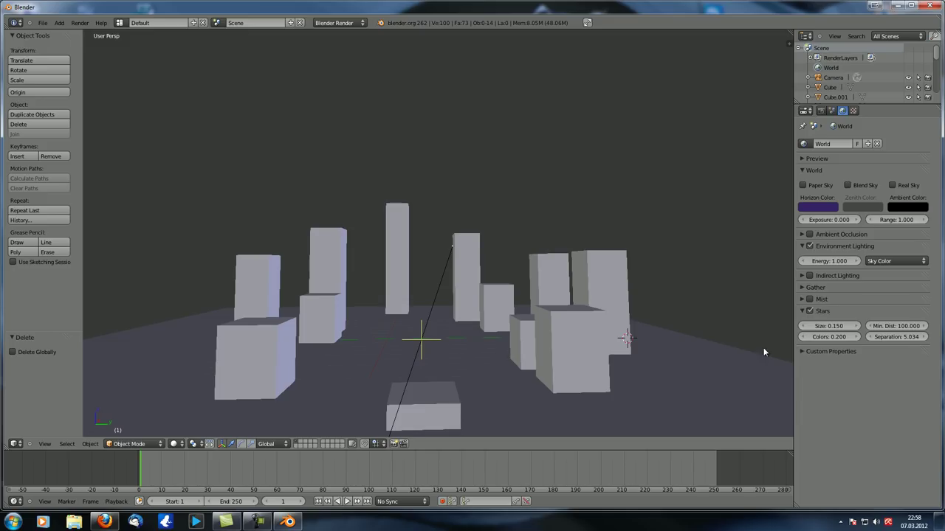
pyautogui.click(828, 261)
pyautogui.write('1')
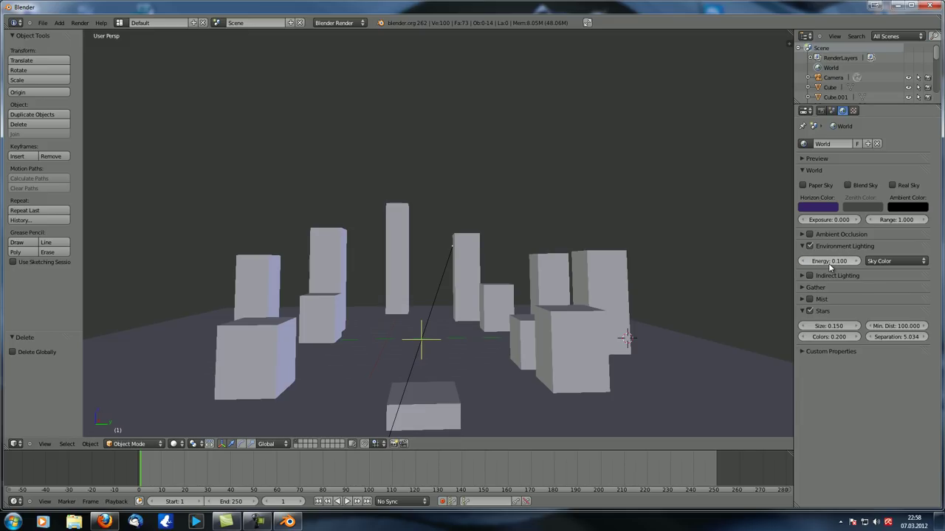
pyautogui.press('F12')
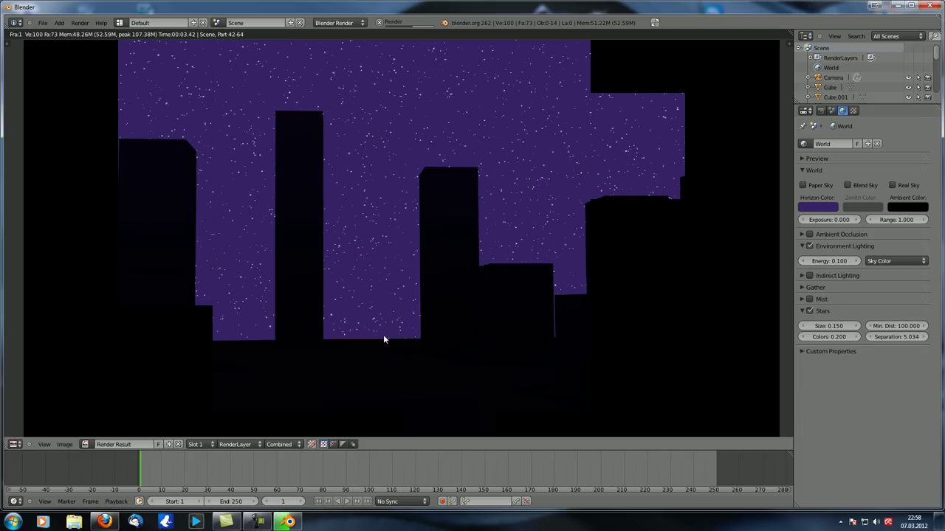
# Set the Environment Lighting energy to 1 and render the purple night scene.
pyautogui.click(819, 261)
pyautogui.write('1')
pyautogui.press('Return')
pyautogui.press('F12')
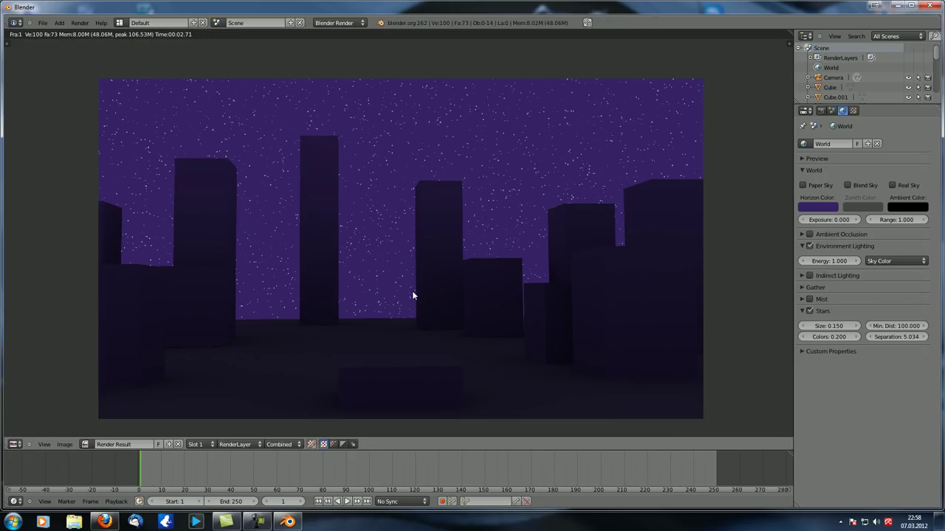
pyautogui.moveTo(442, 285); pyautogui.dragTo(470, 290, button='middle')
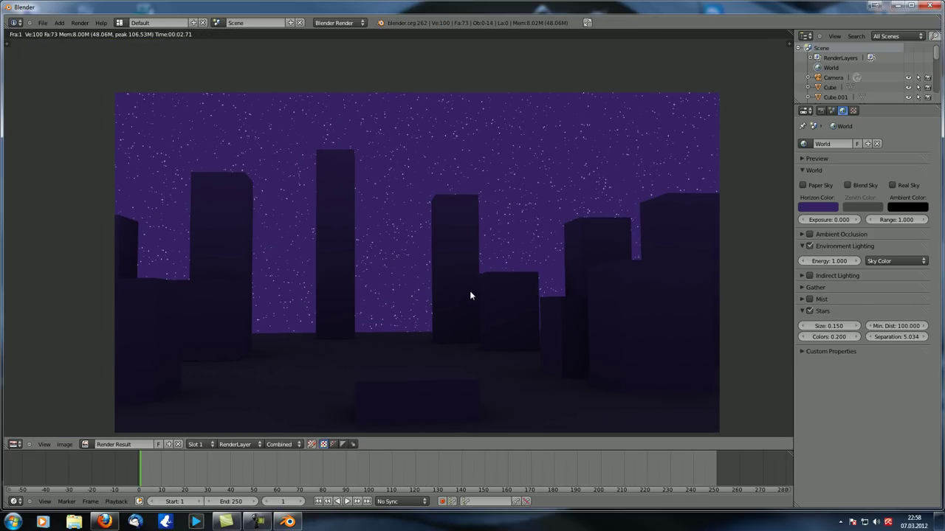
# Darken the horizon color to a very deep blue-violet and render the scene.
pyautogui.click(824, 209)
pyautogui.moveTo(882, 128); pyautogui.dragTo(885, 146)
pyautogui.press('F12')
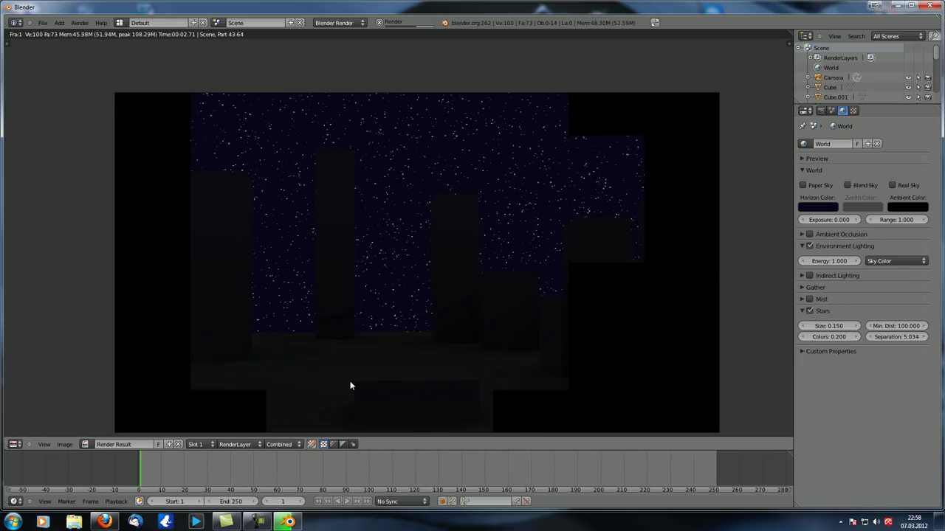
# Raise the Environment Lighting energy to 5 and render the scene to inspect the lit towers.
pyautogui.click(828, 261)
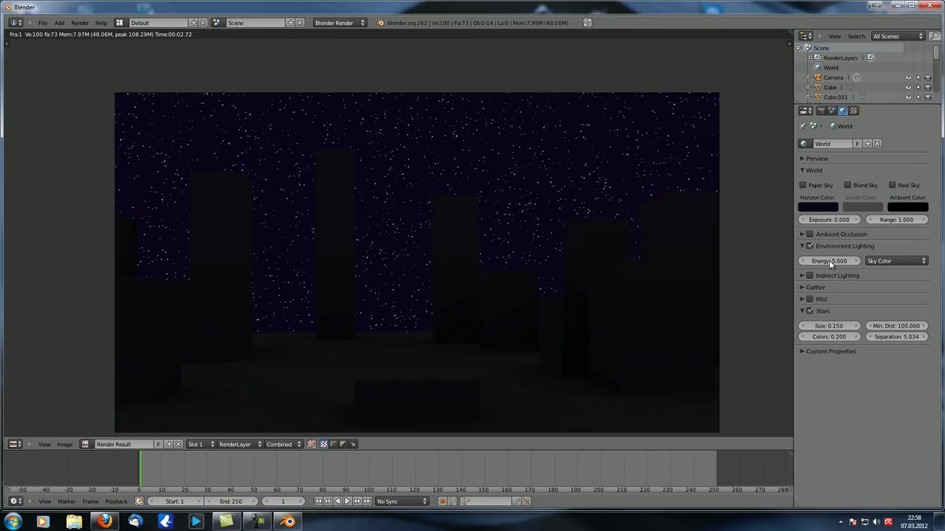
pyautogui.press('F12')
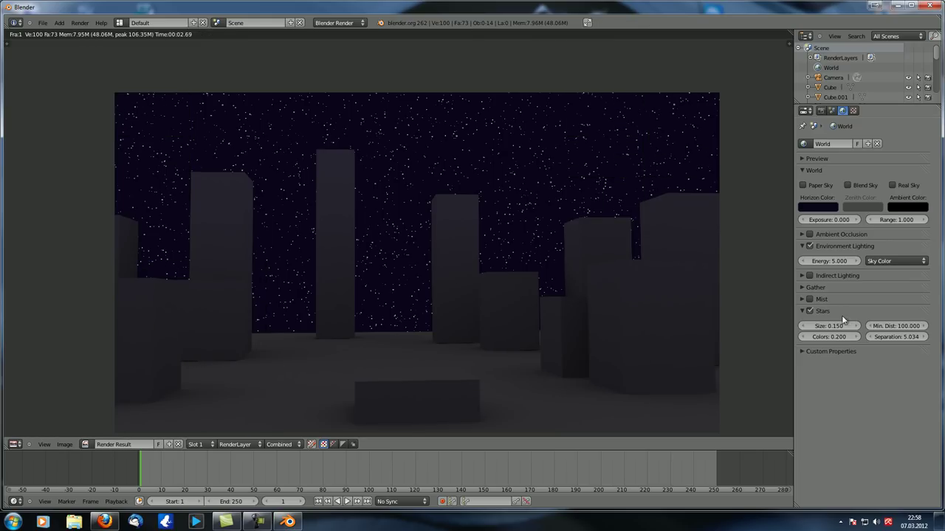
pyautogui.moveTo(439, 321)
pyautogui.mouseDown(button='middle')
pyautogui.moveTo(424, 310)
pyautogui.moveTo(432, 320)
pyautogui.mouseUp(button='middle')
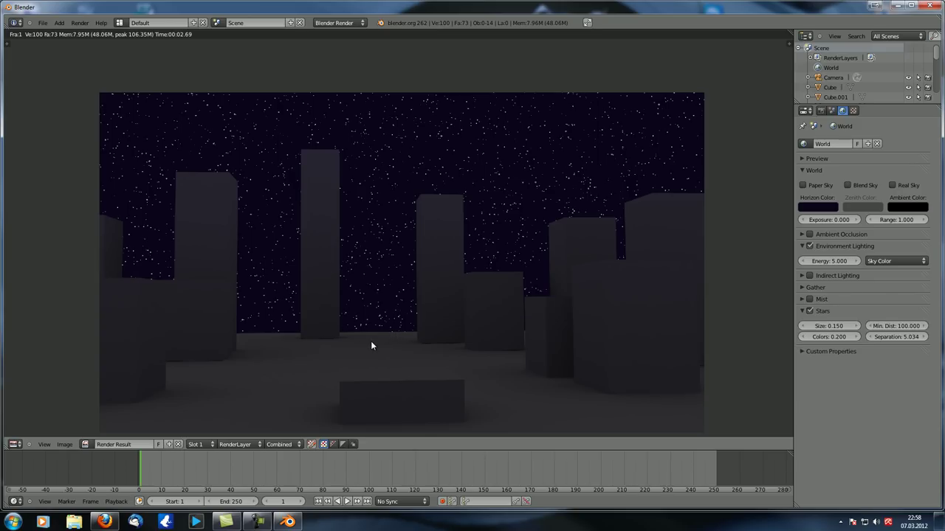
# Disable the World's Stars effect and collapse its settings.
pyautogui.click(803, 312)
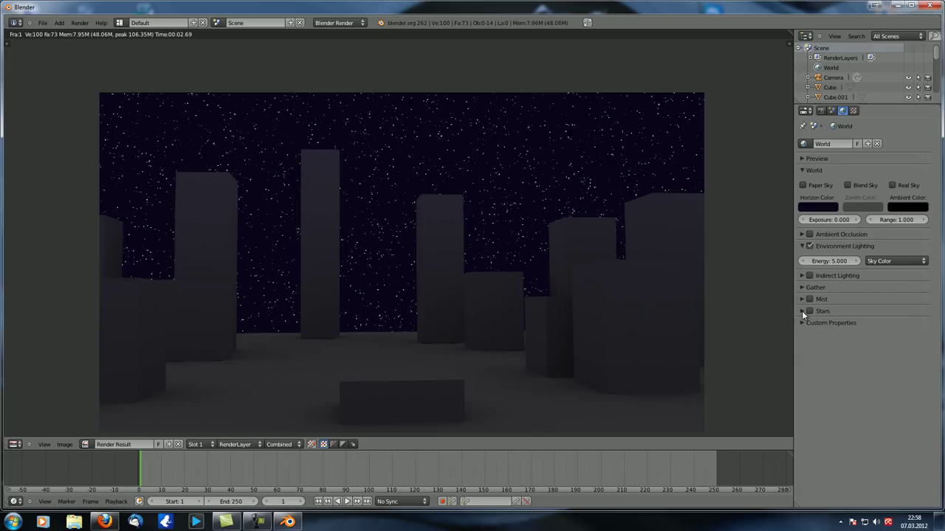